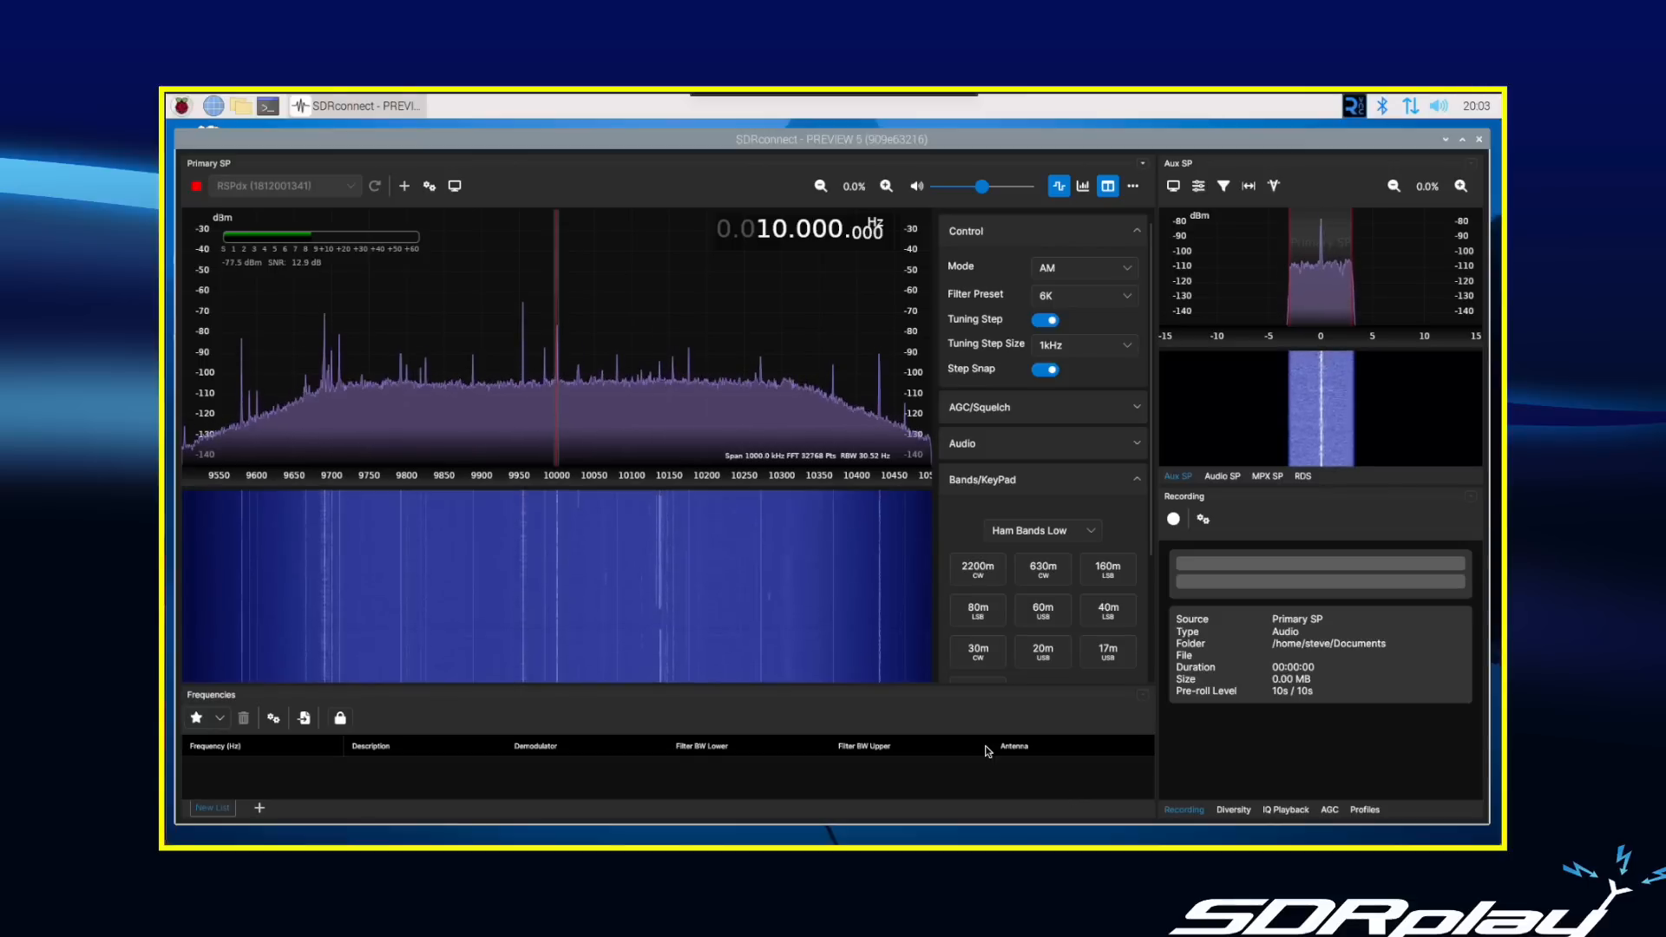
Set the demodulation mode to SAM on the 10 MHz signal and start the device's PPM correction calibration.
click(429, 187)
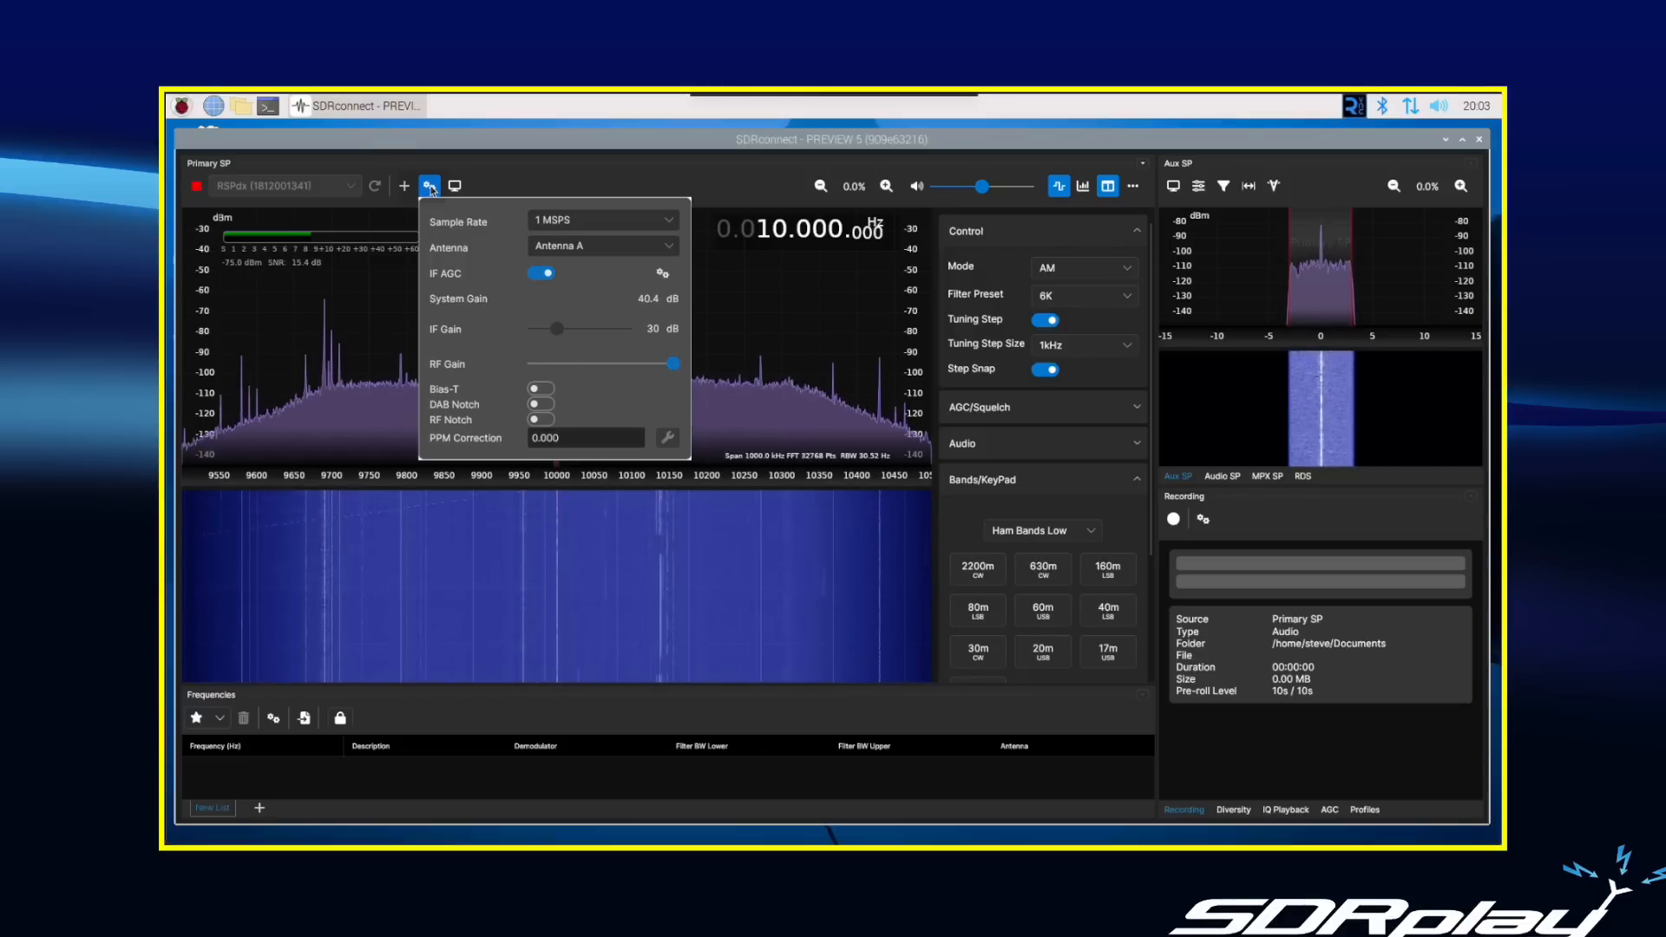
click(430, 187)
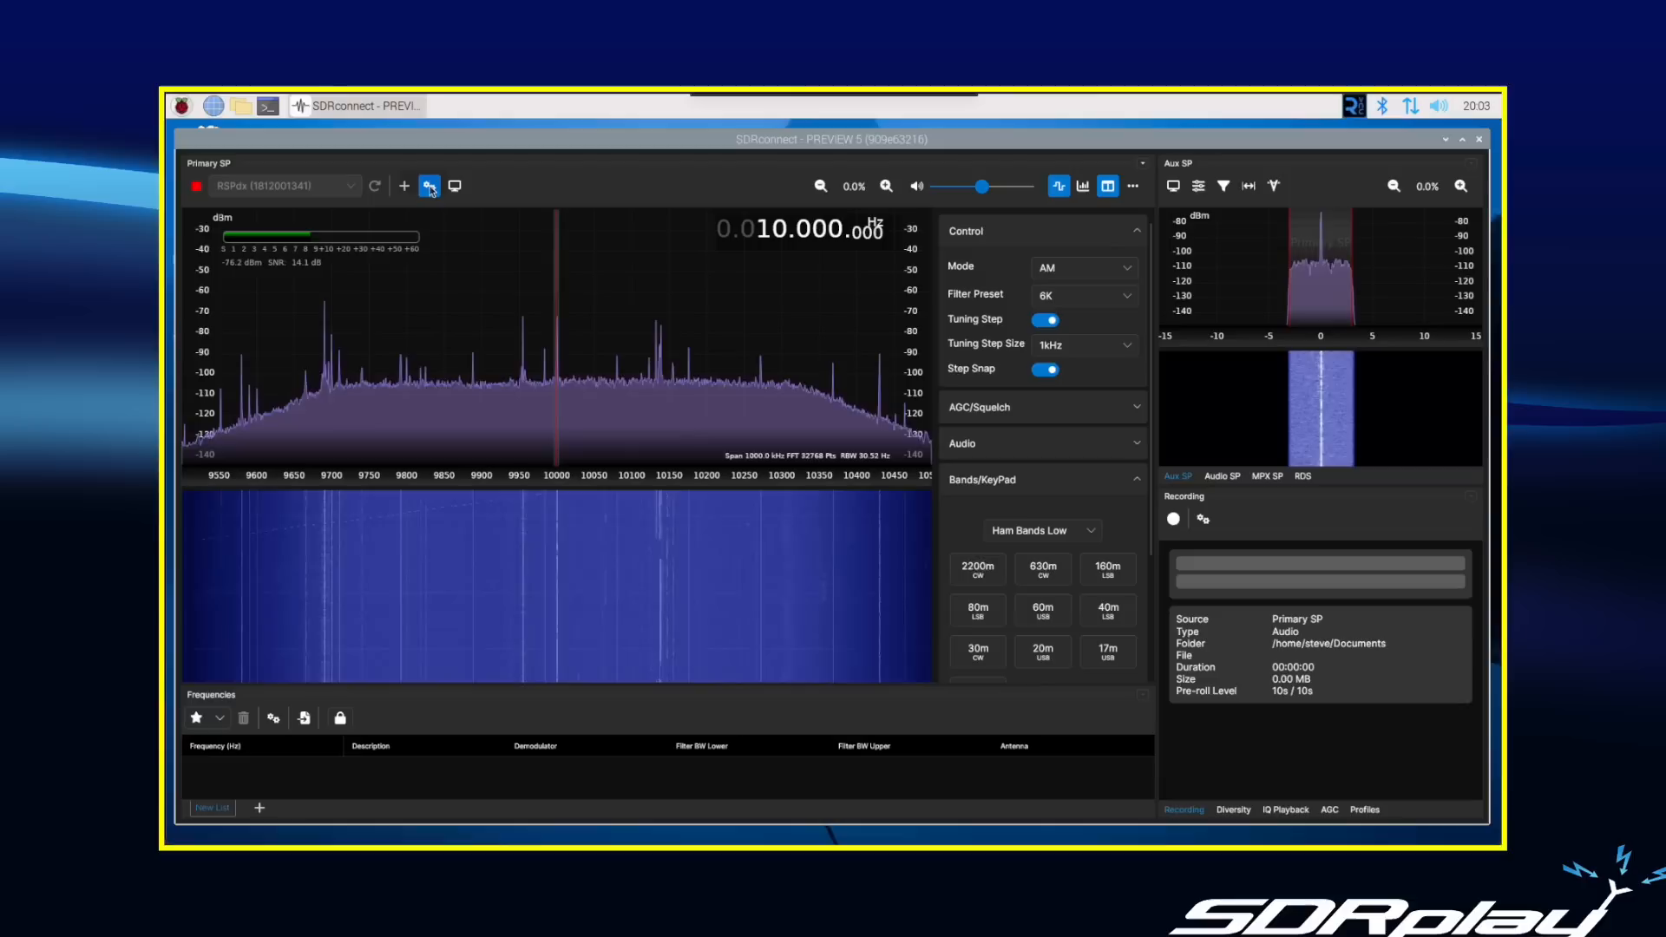
click(1125, 269)
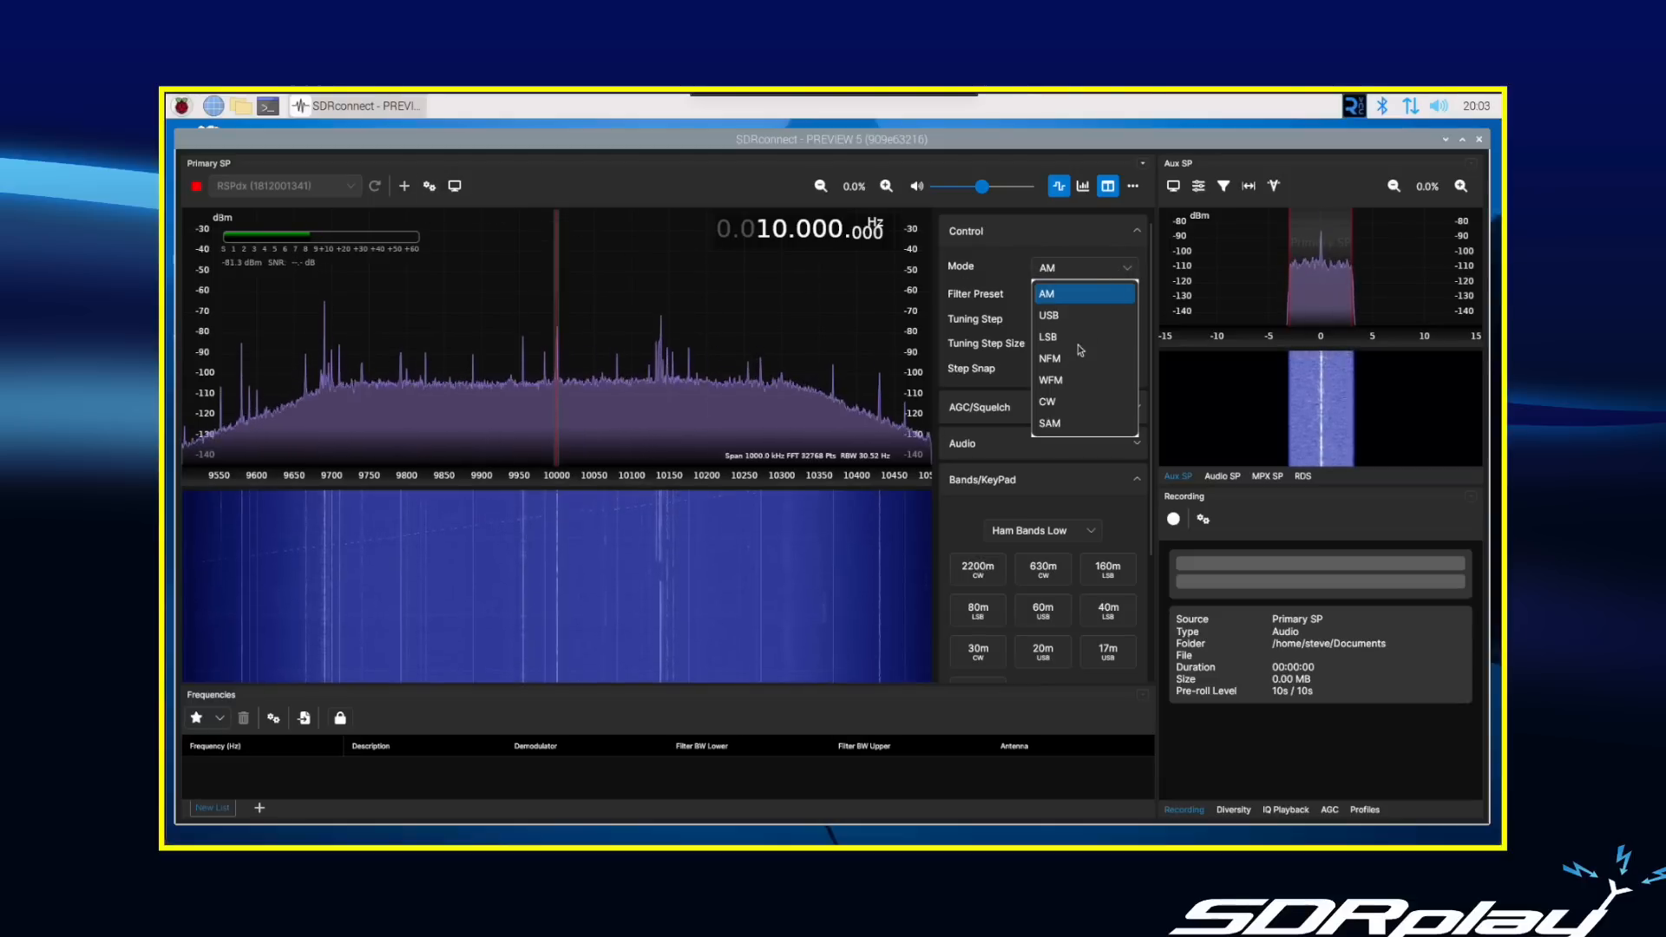
click(1058, 421)
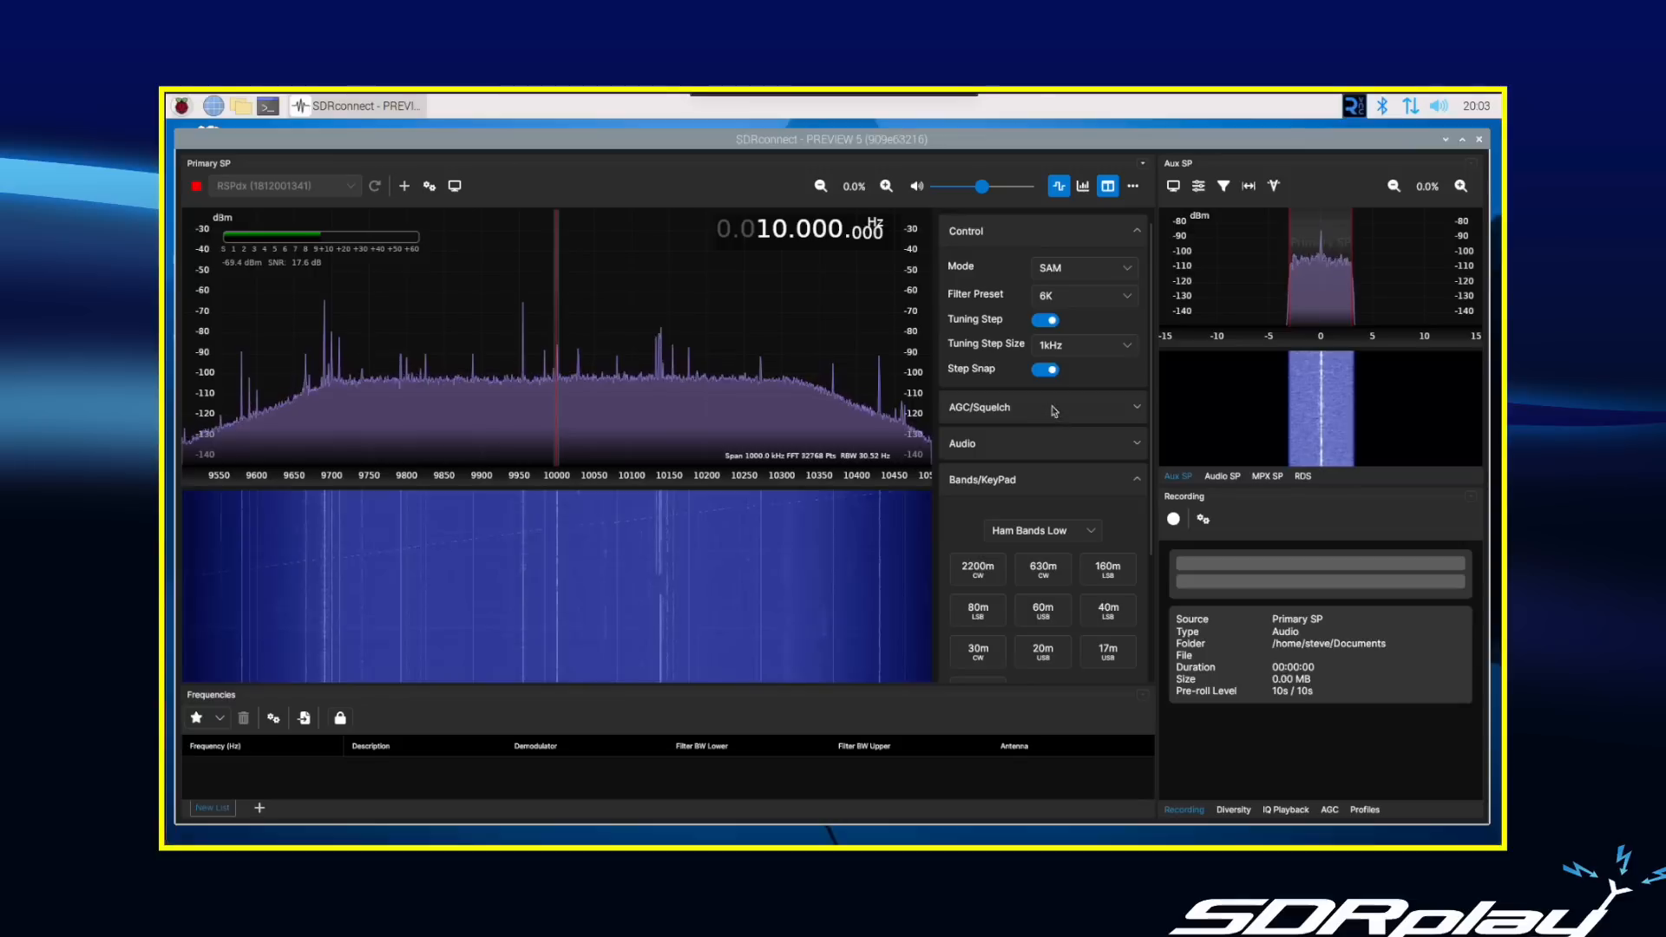
click(430, 188)
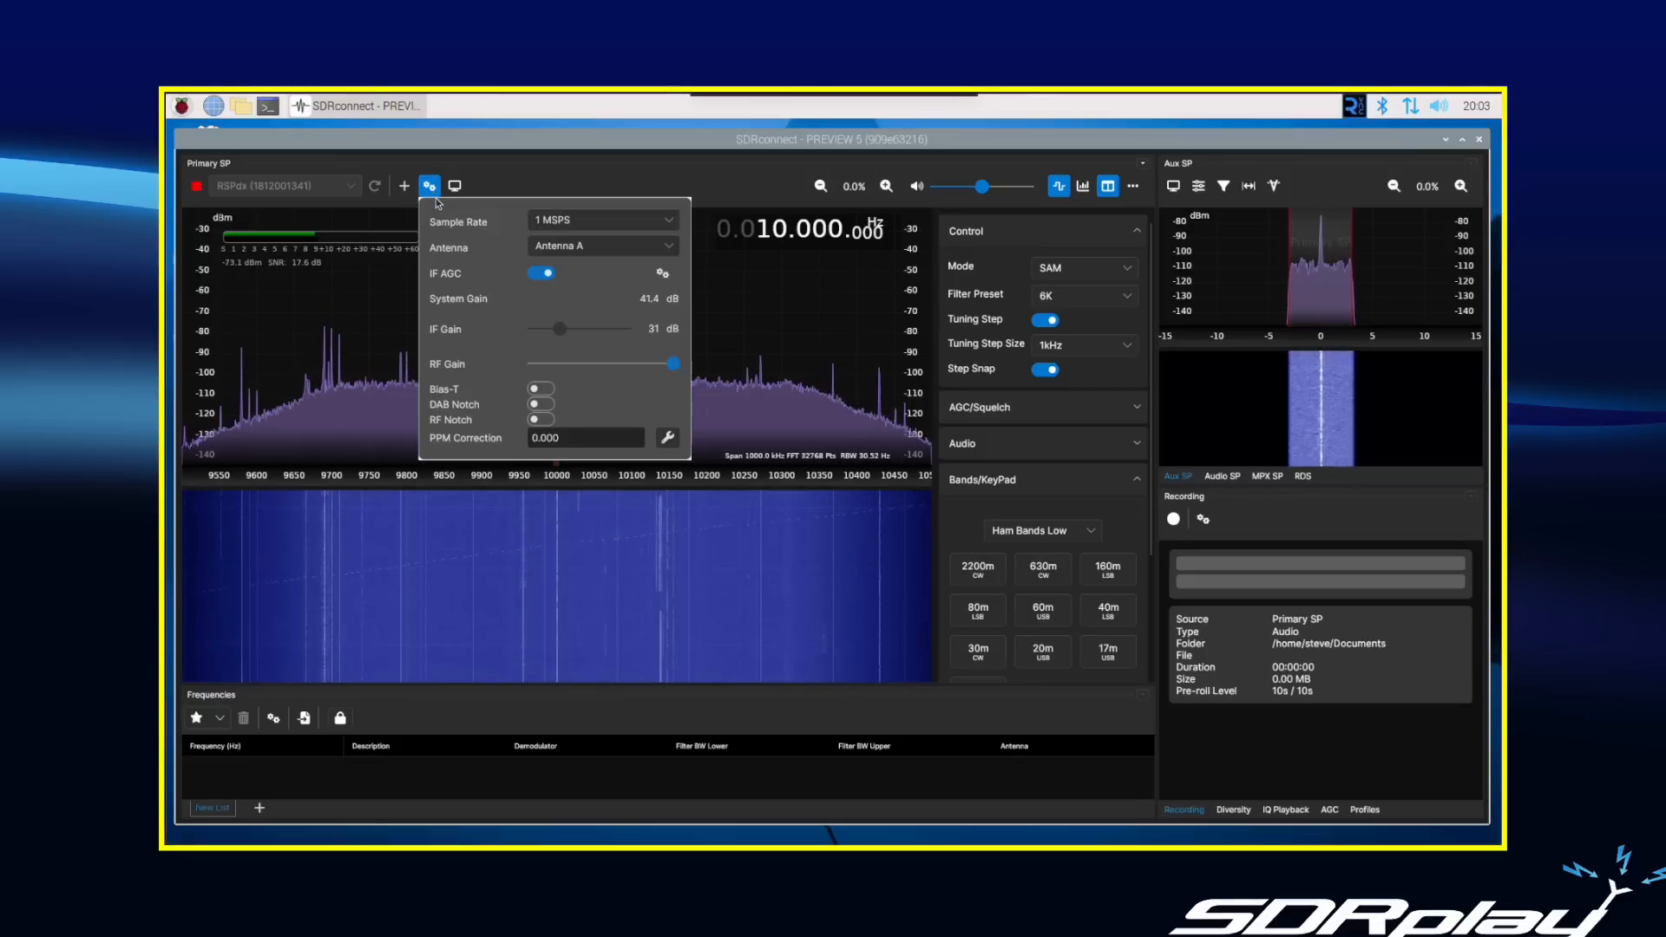
click(668, 439)
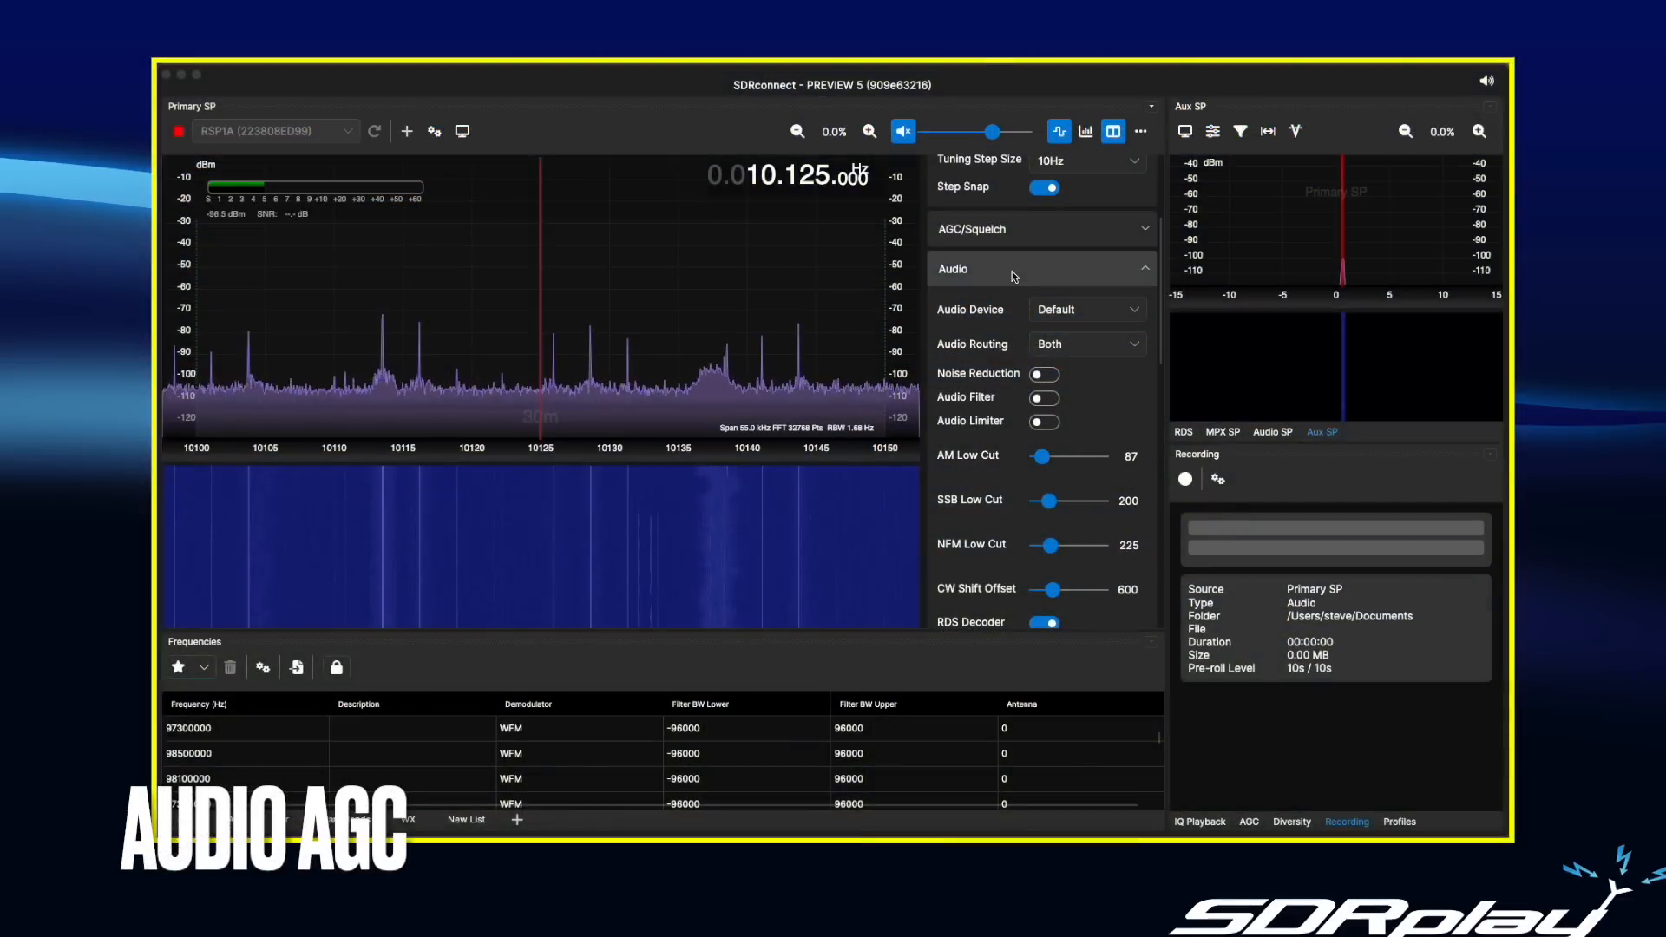
Set the audio AGC profile to Slow and open the separate AGC settings view.
click(1145, 231)
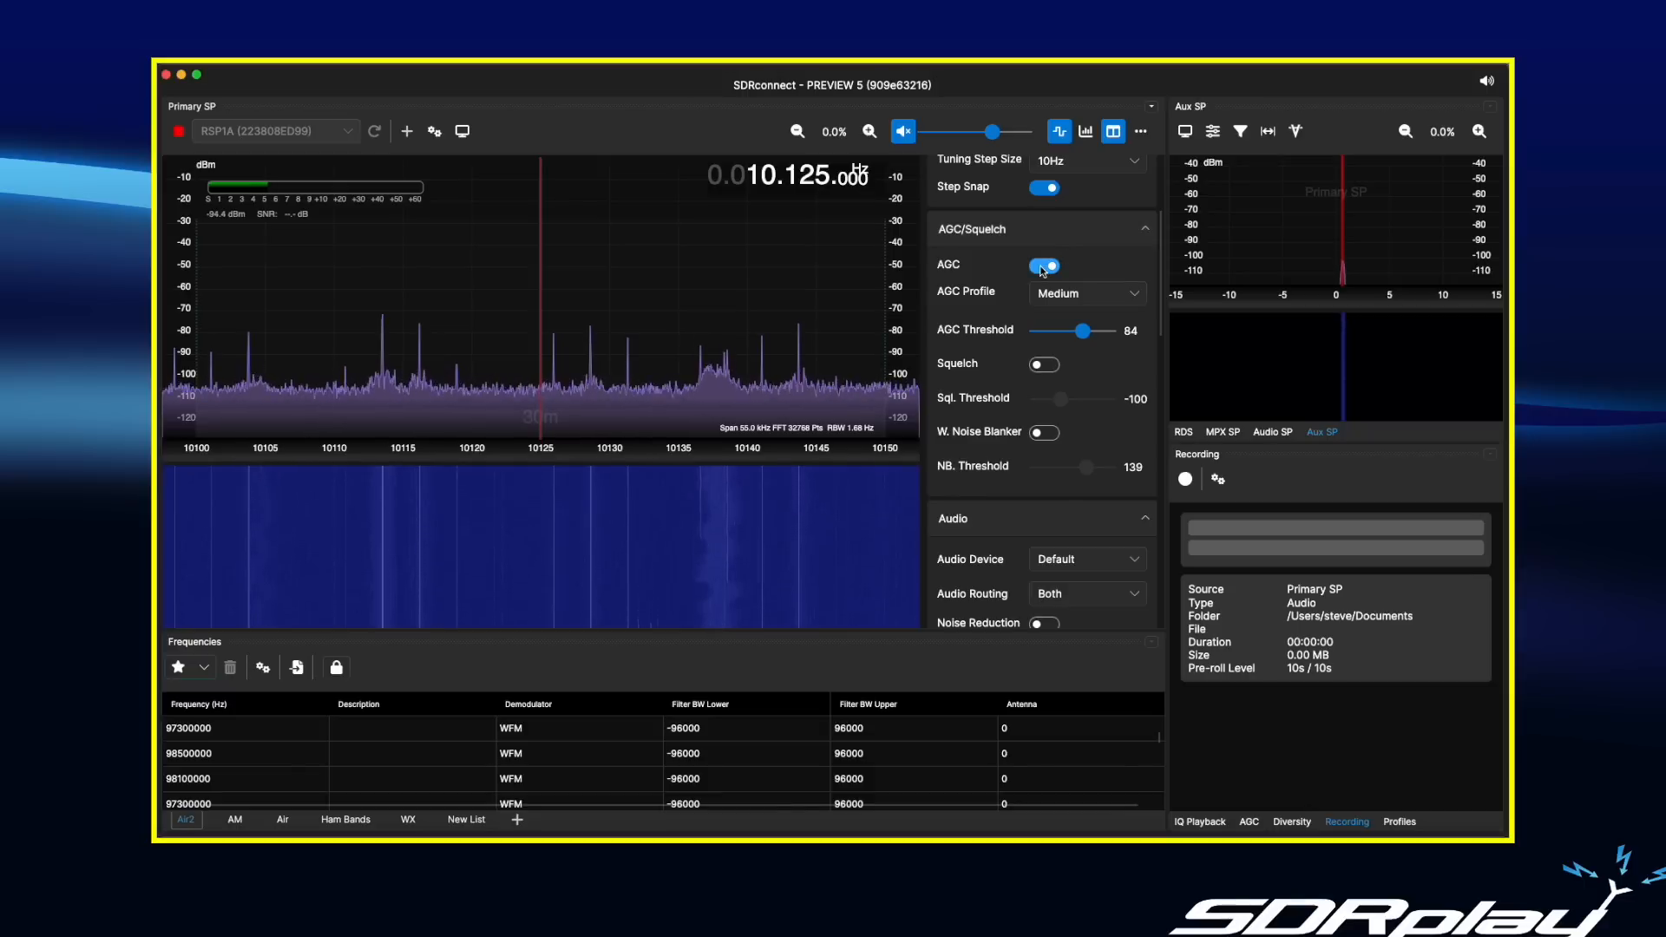
click(1133, 296)
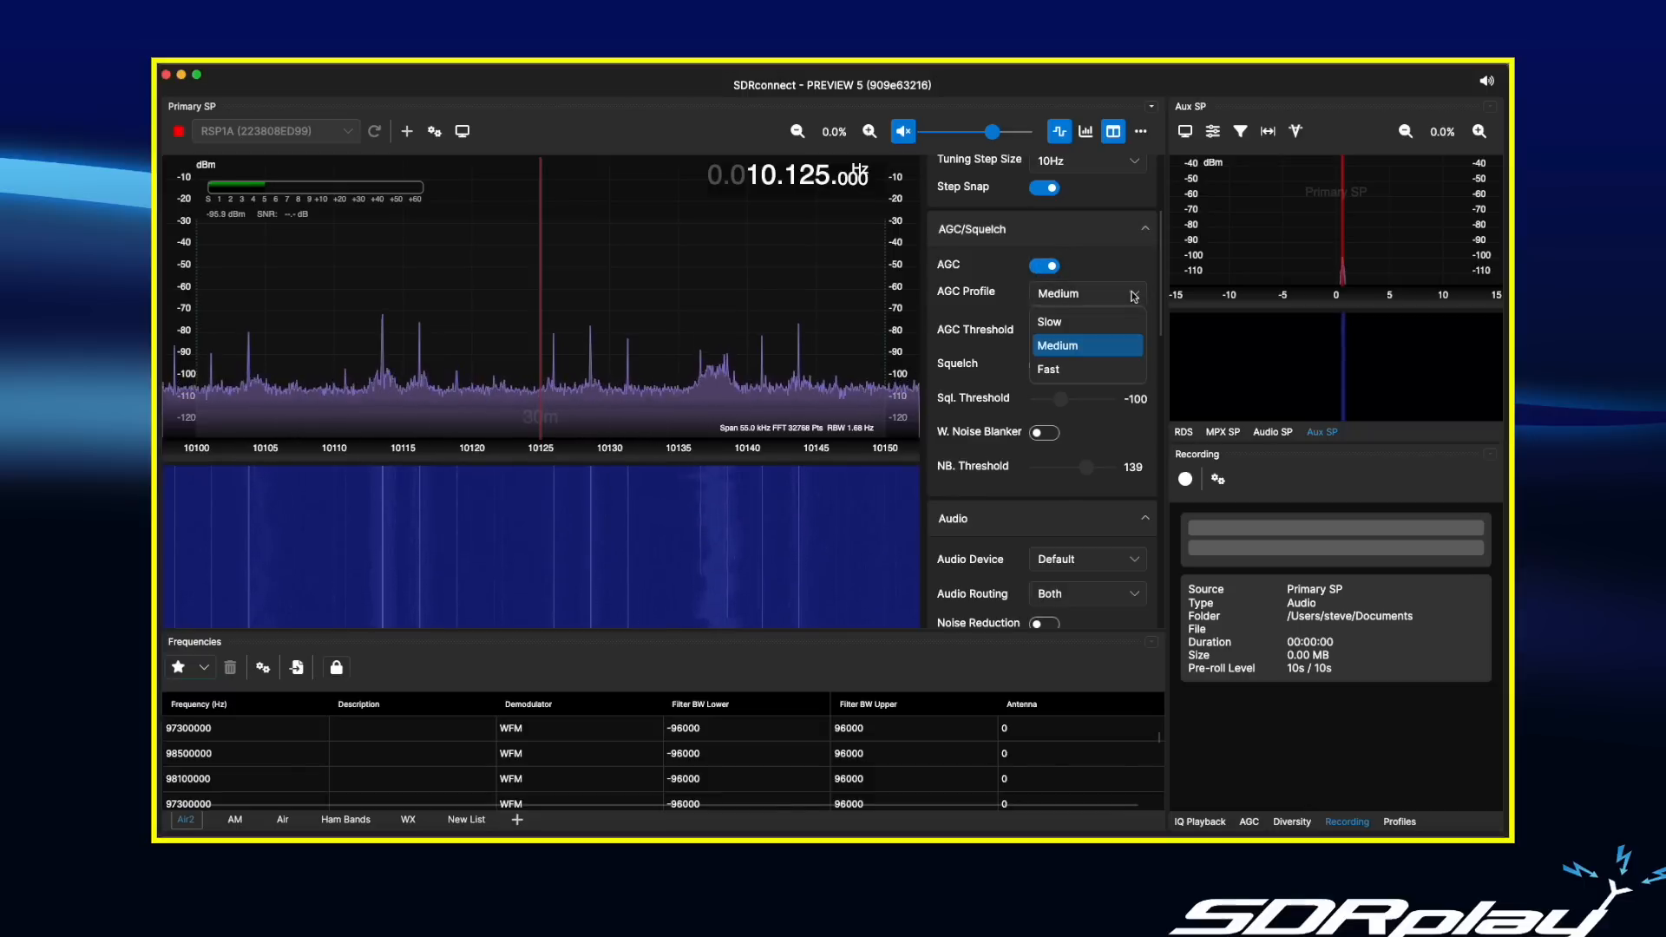
click(1069, 323)
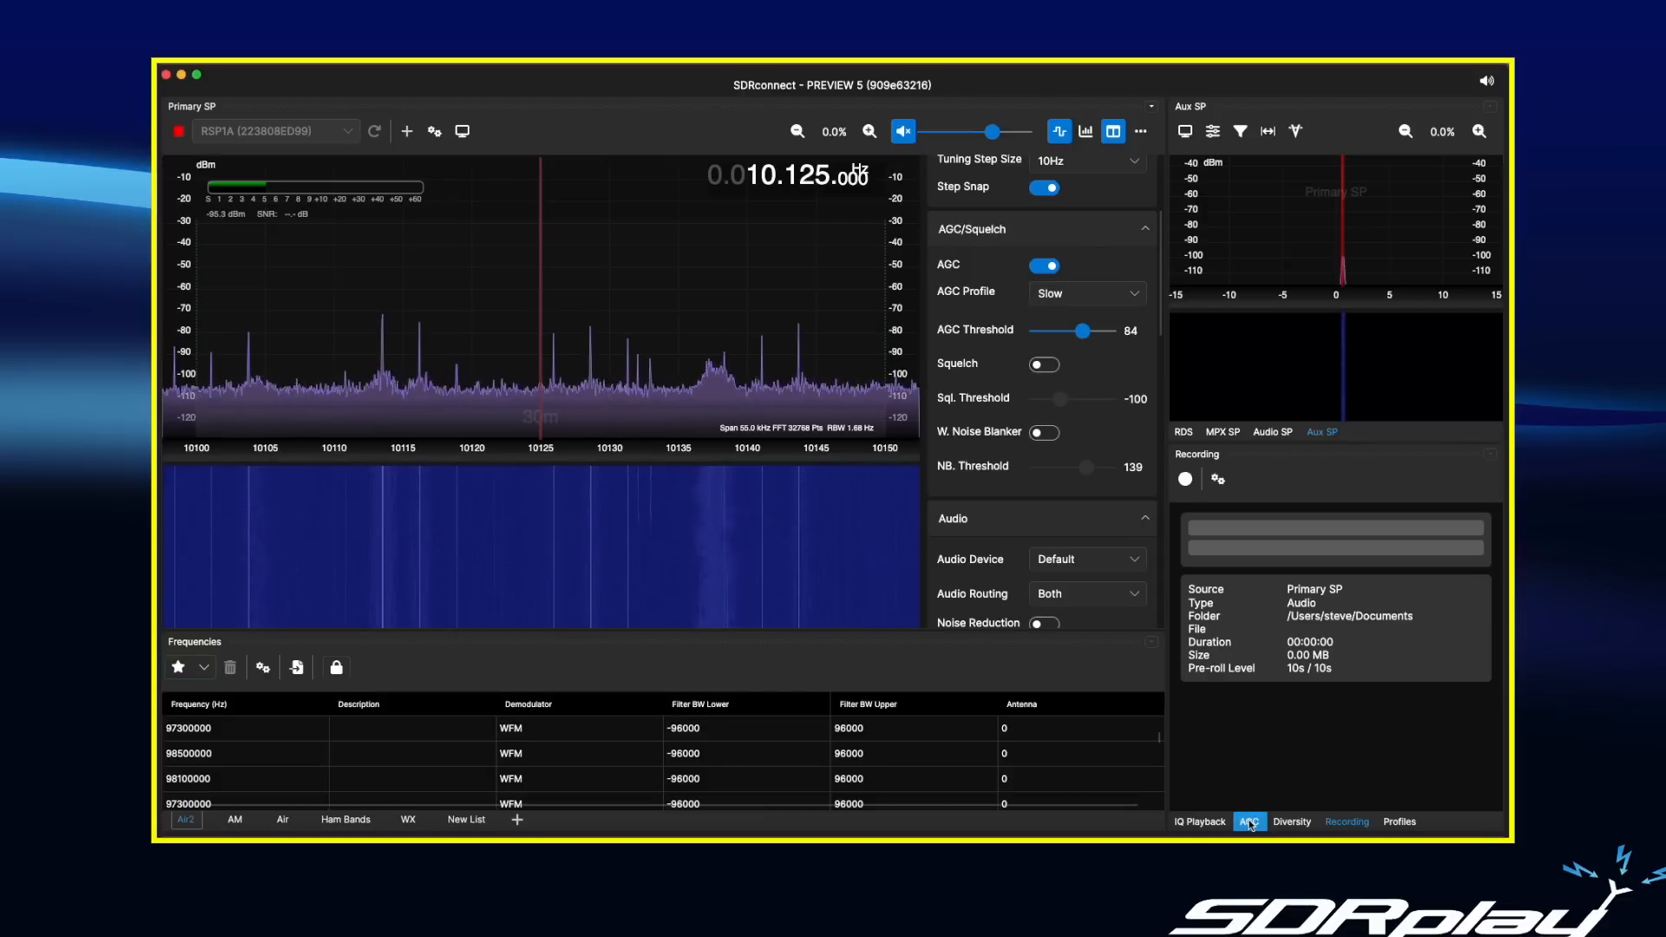
click(1250, 823)
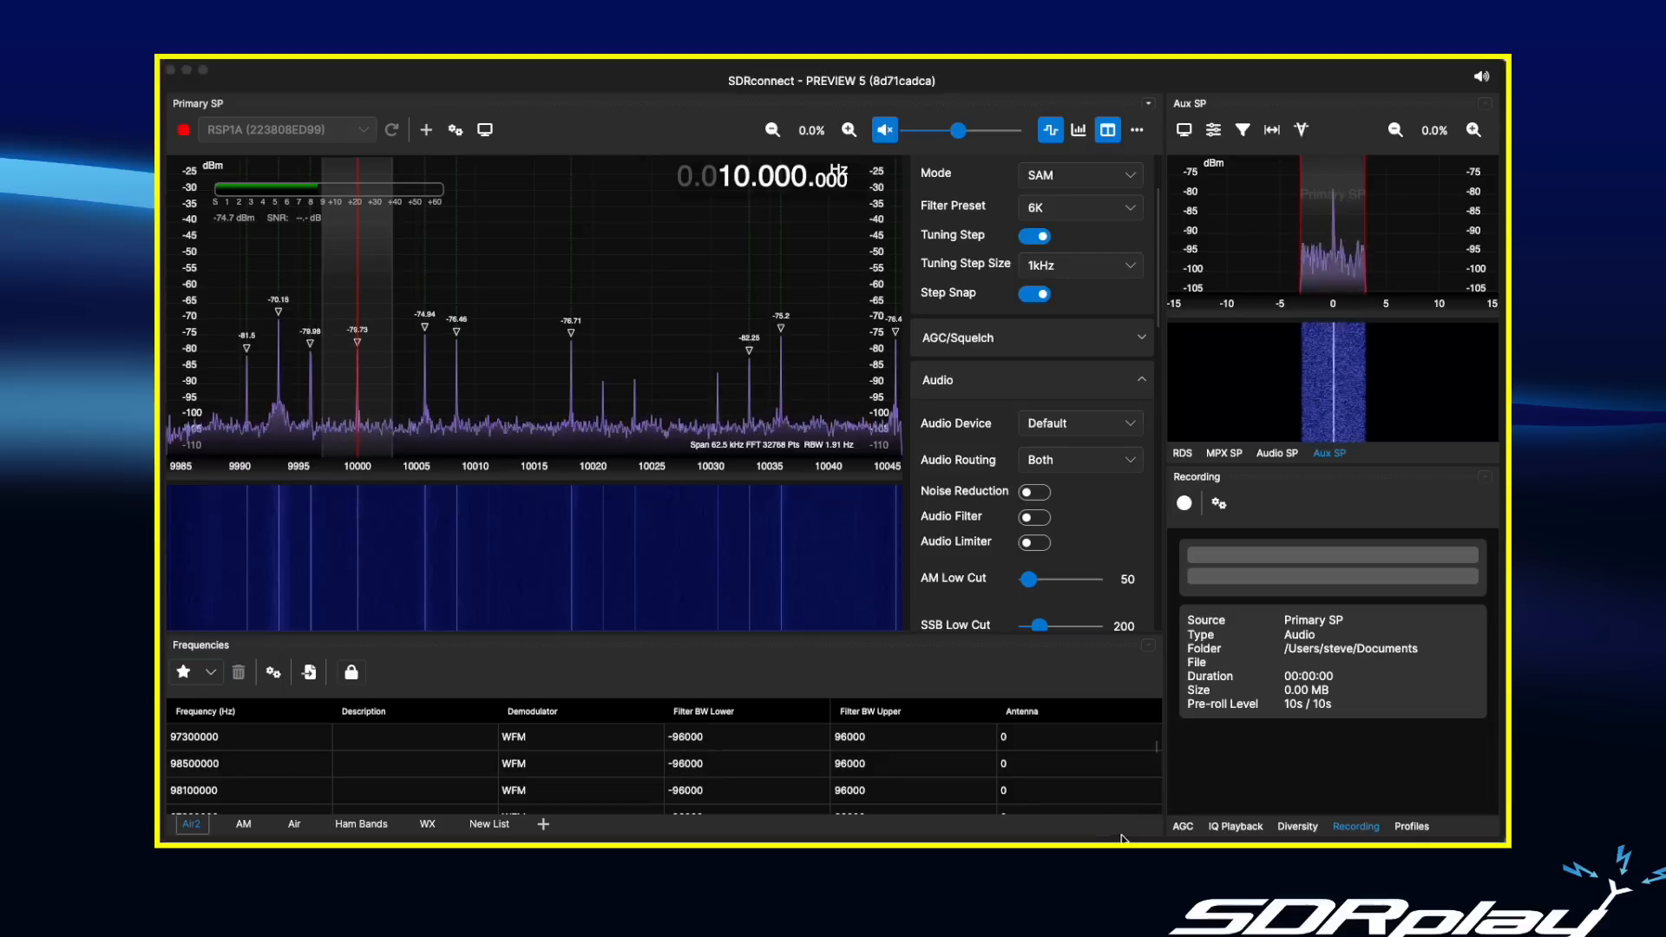
Enable the wideband noise blanker in the AGC/Squelch settings and lower its threshold to 138.
click(1143, 342)
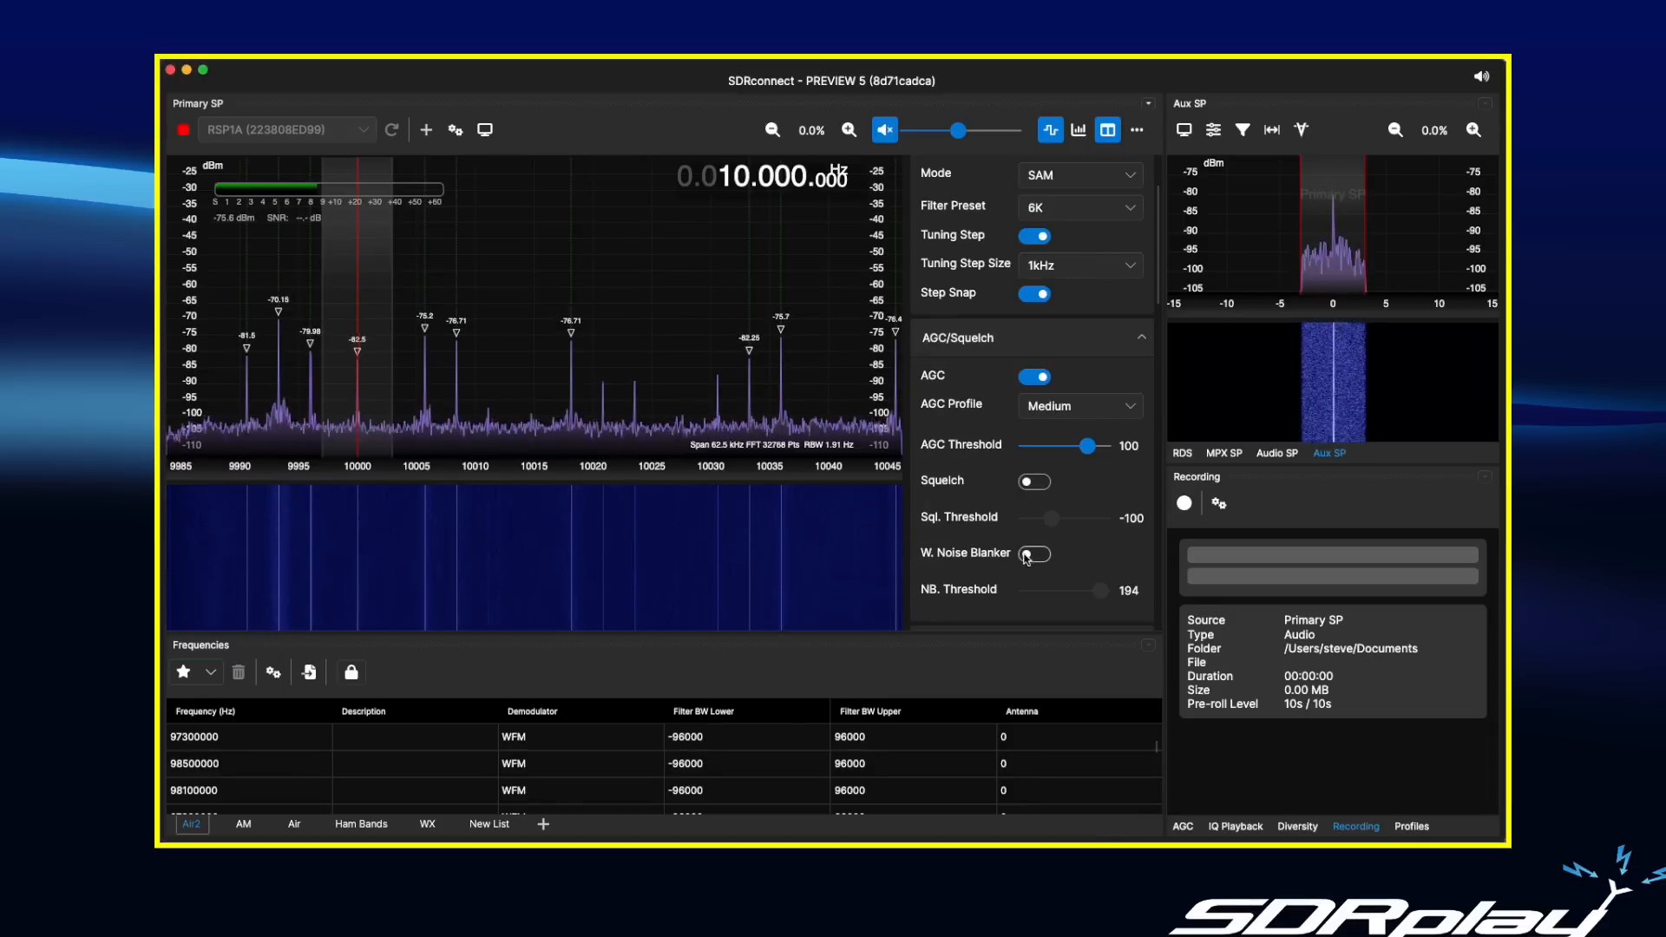
click(1039, 557)
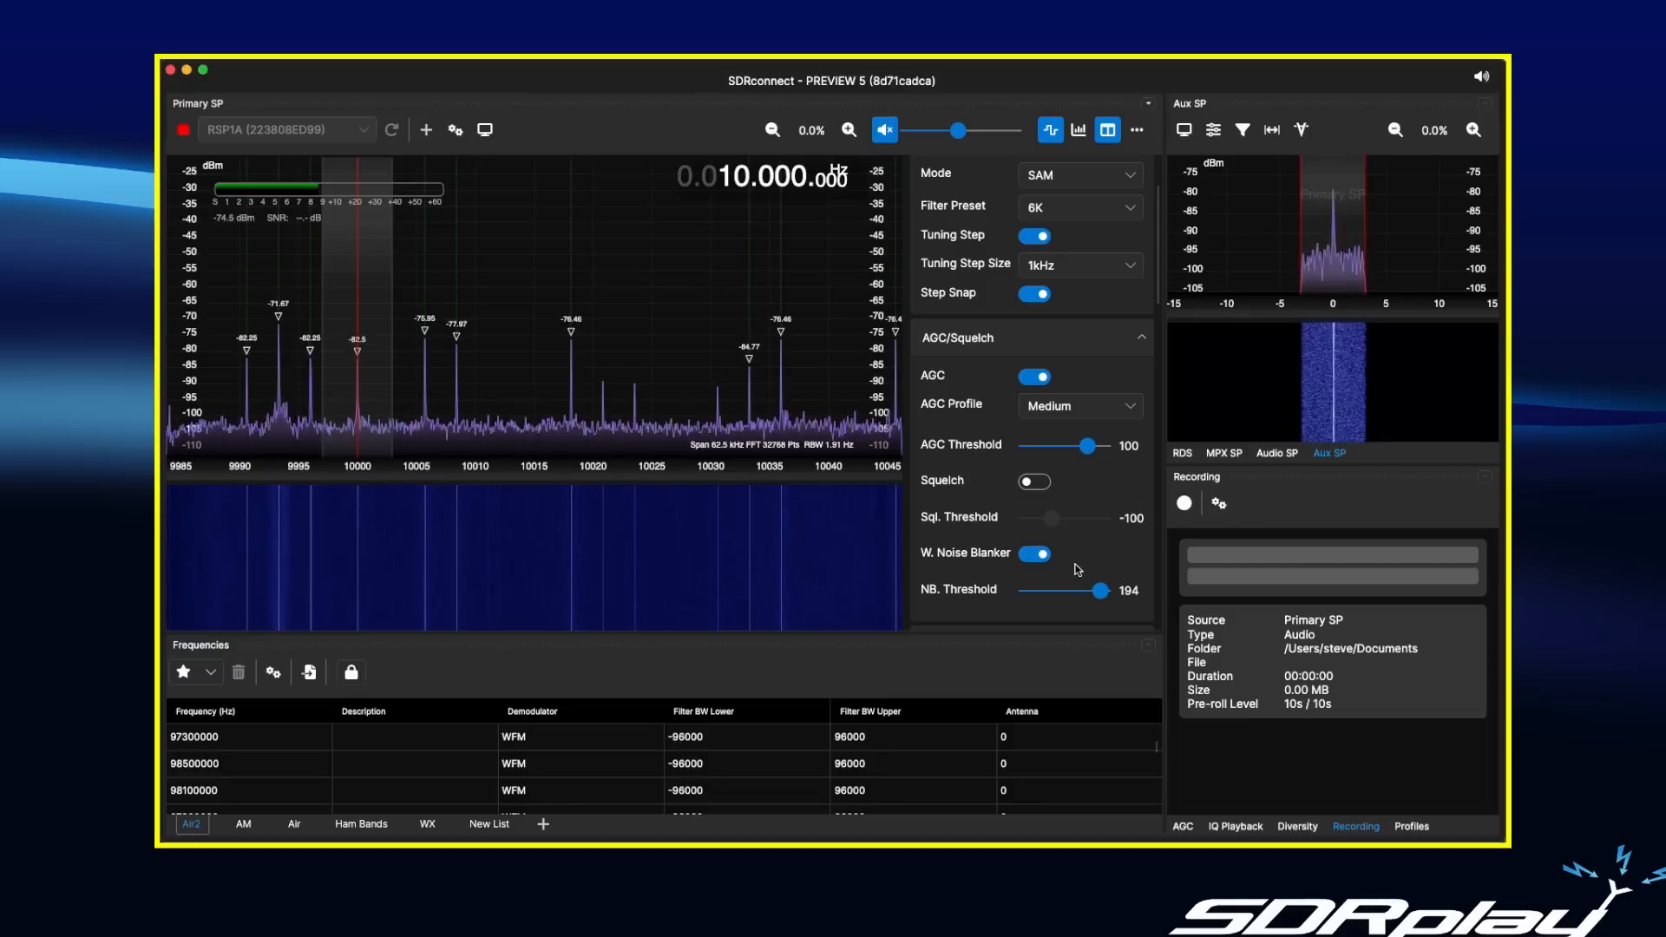
mouse_move(1102, 596)
mouse_down()
mouse_move(1032, 595)
mouse_move(1080, 598)
mouse_up()
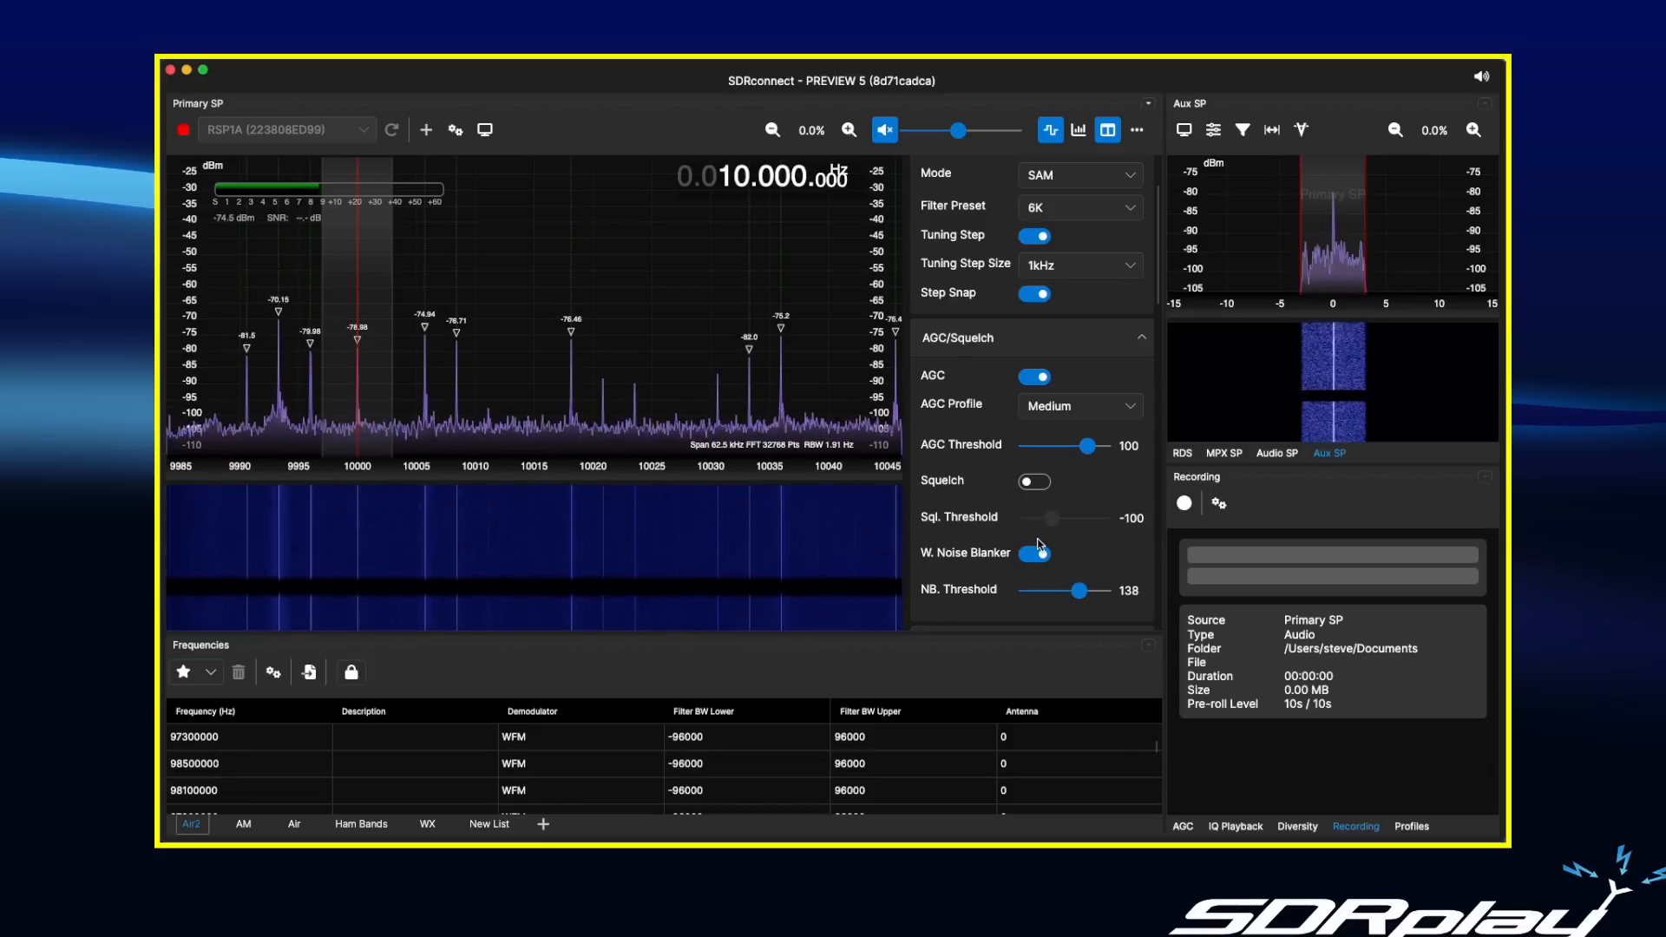
Enable the narrowband noise blanker for the auxiliary spectrum and lower its threshold.
click(1218, 134)
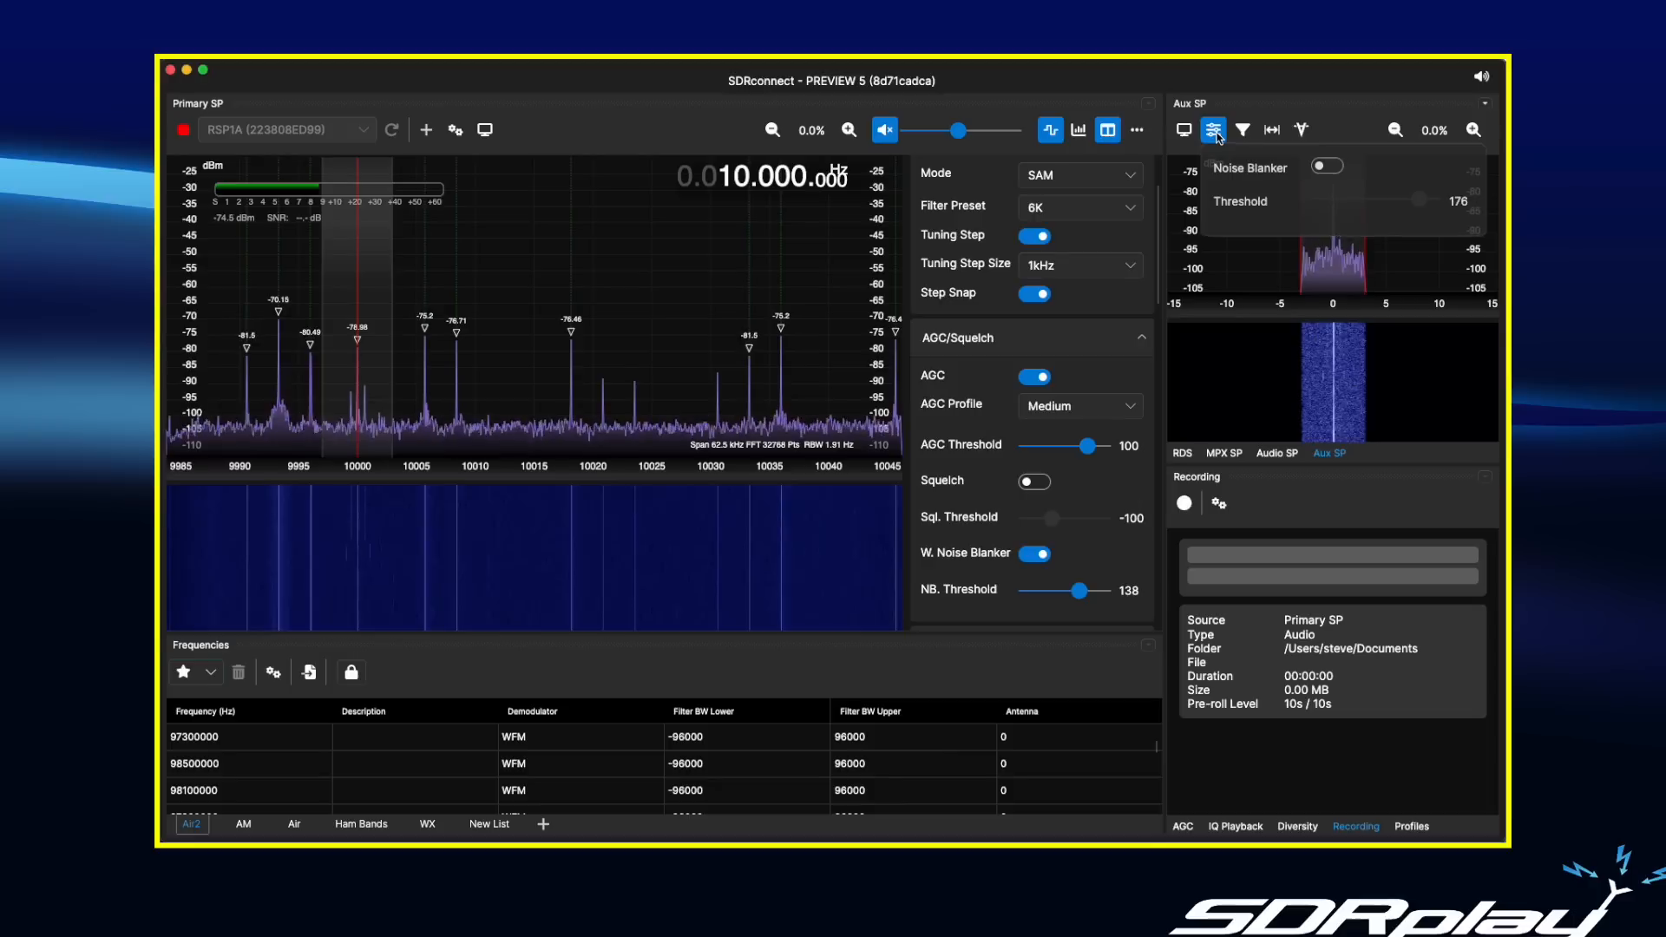
click(1328, 167)
drag(1425, 201, 1387, 205)
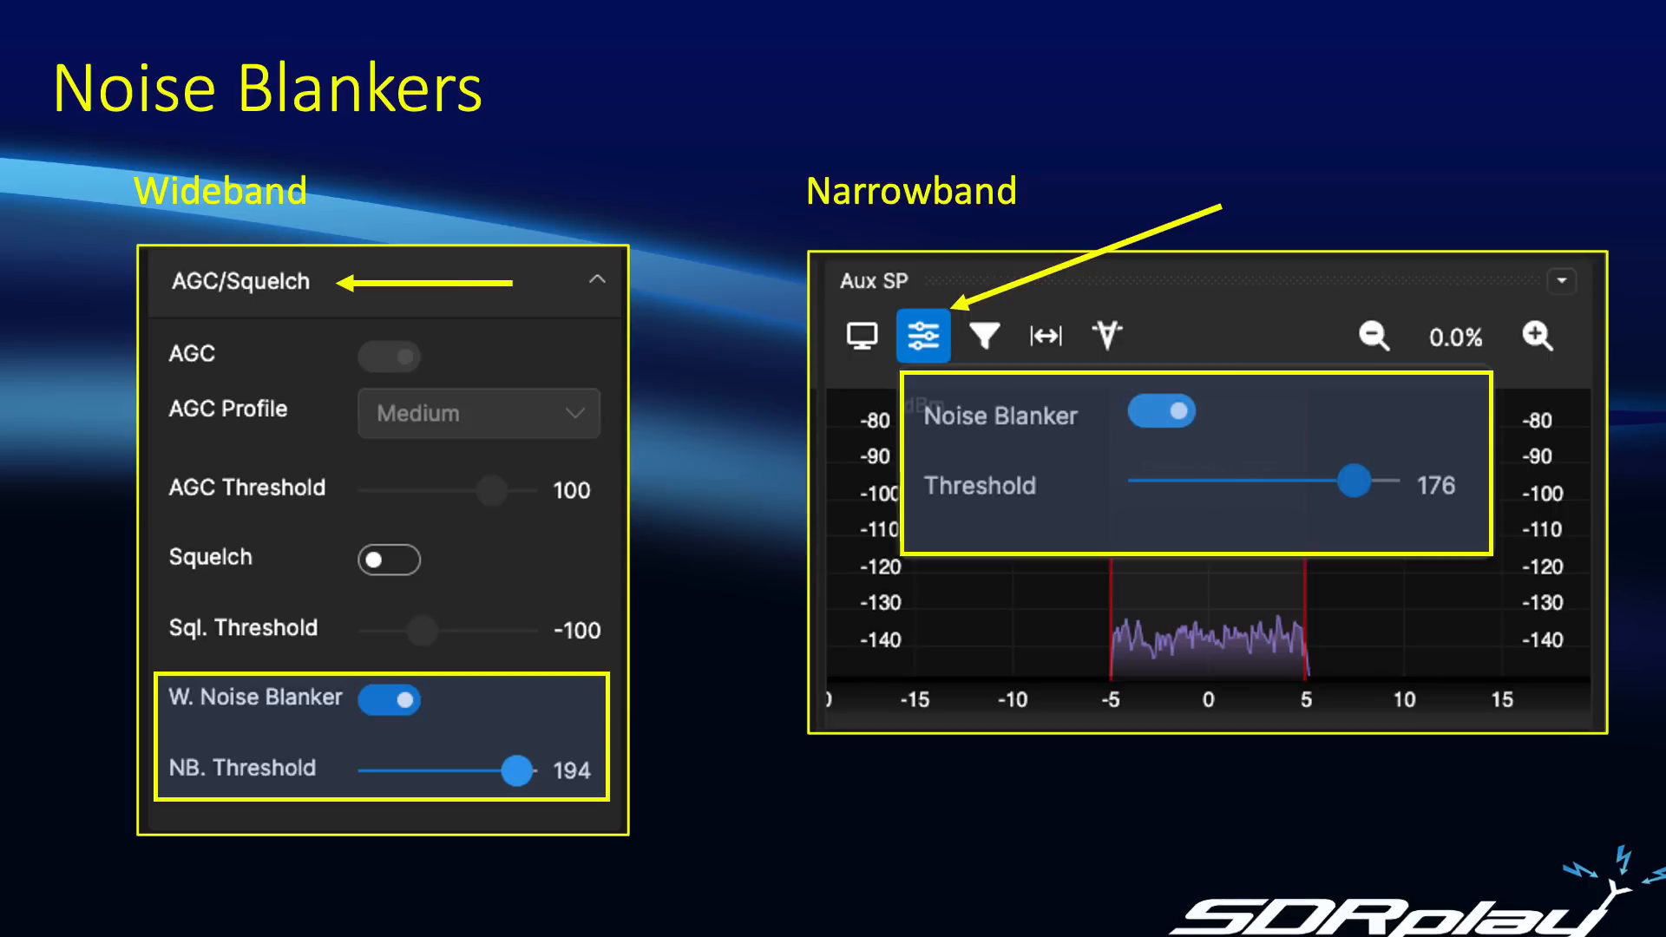
key(Right)
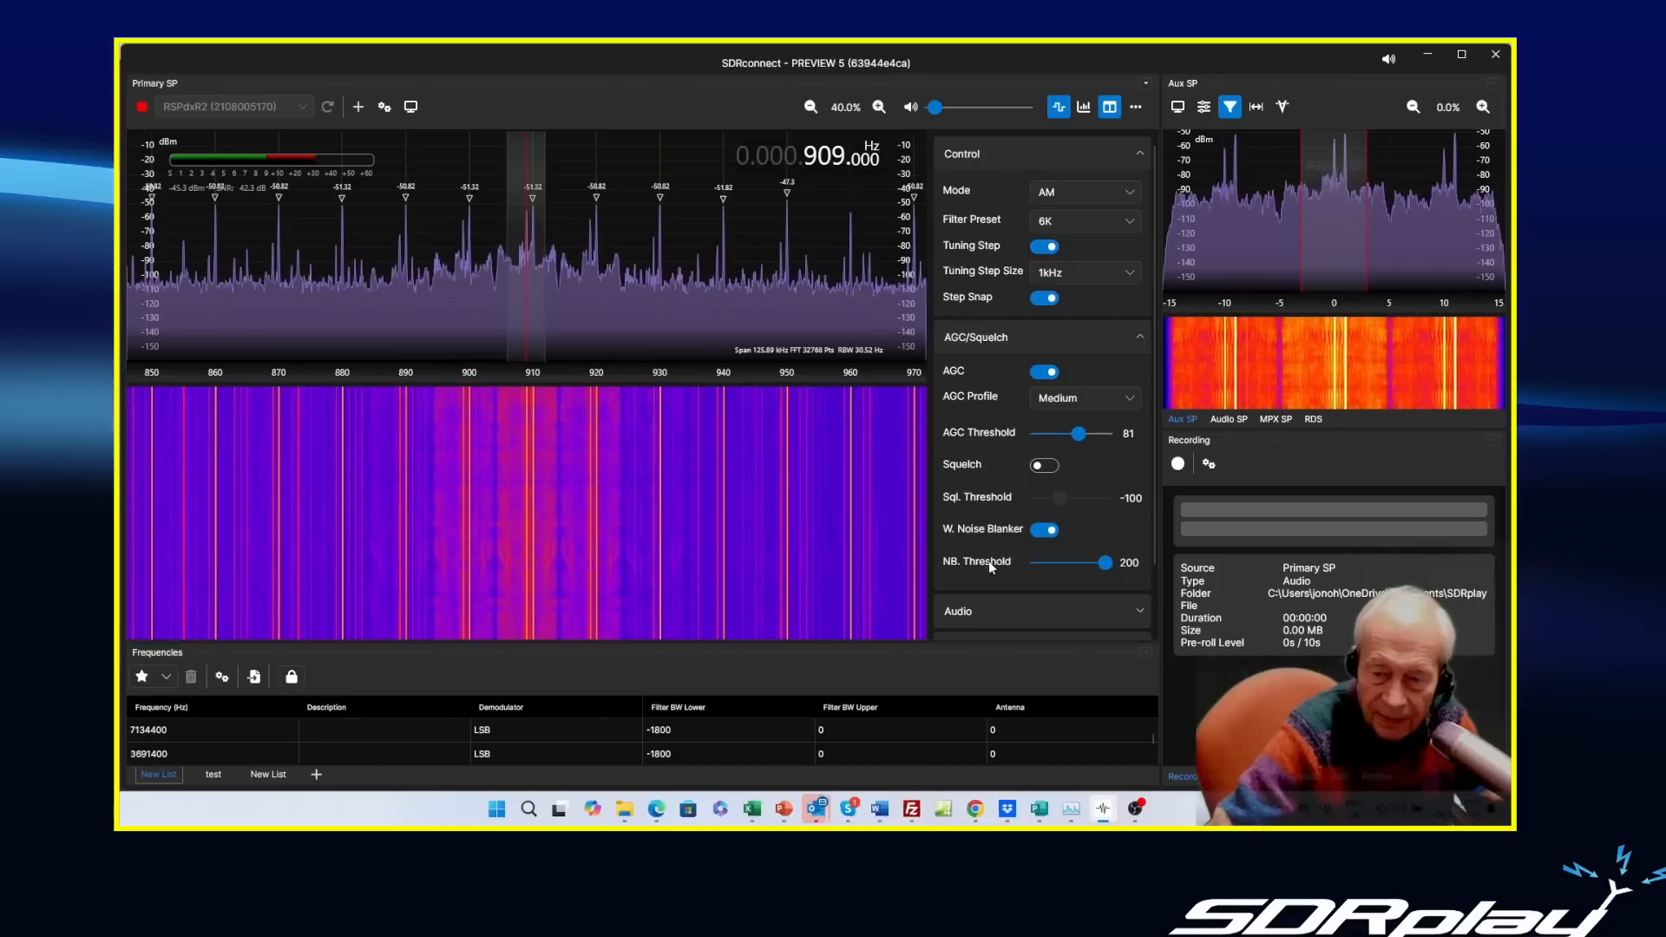
Switch the wideband noise blanker off and on again to compare reception at 909 kHz, and lower its threshold to 143.
click(1039, 530)
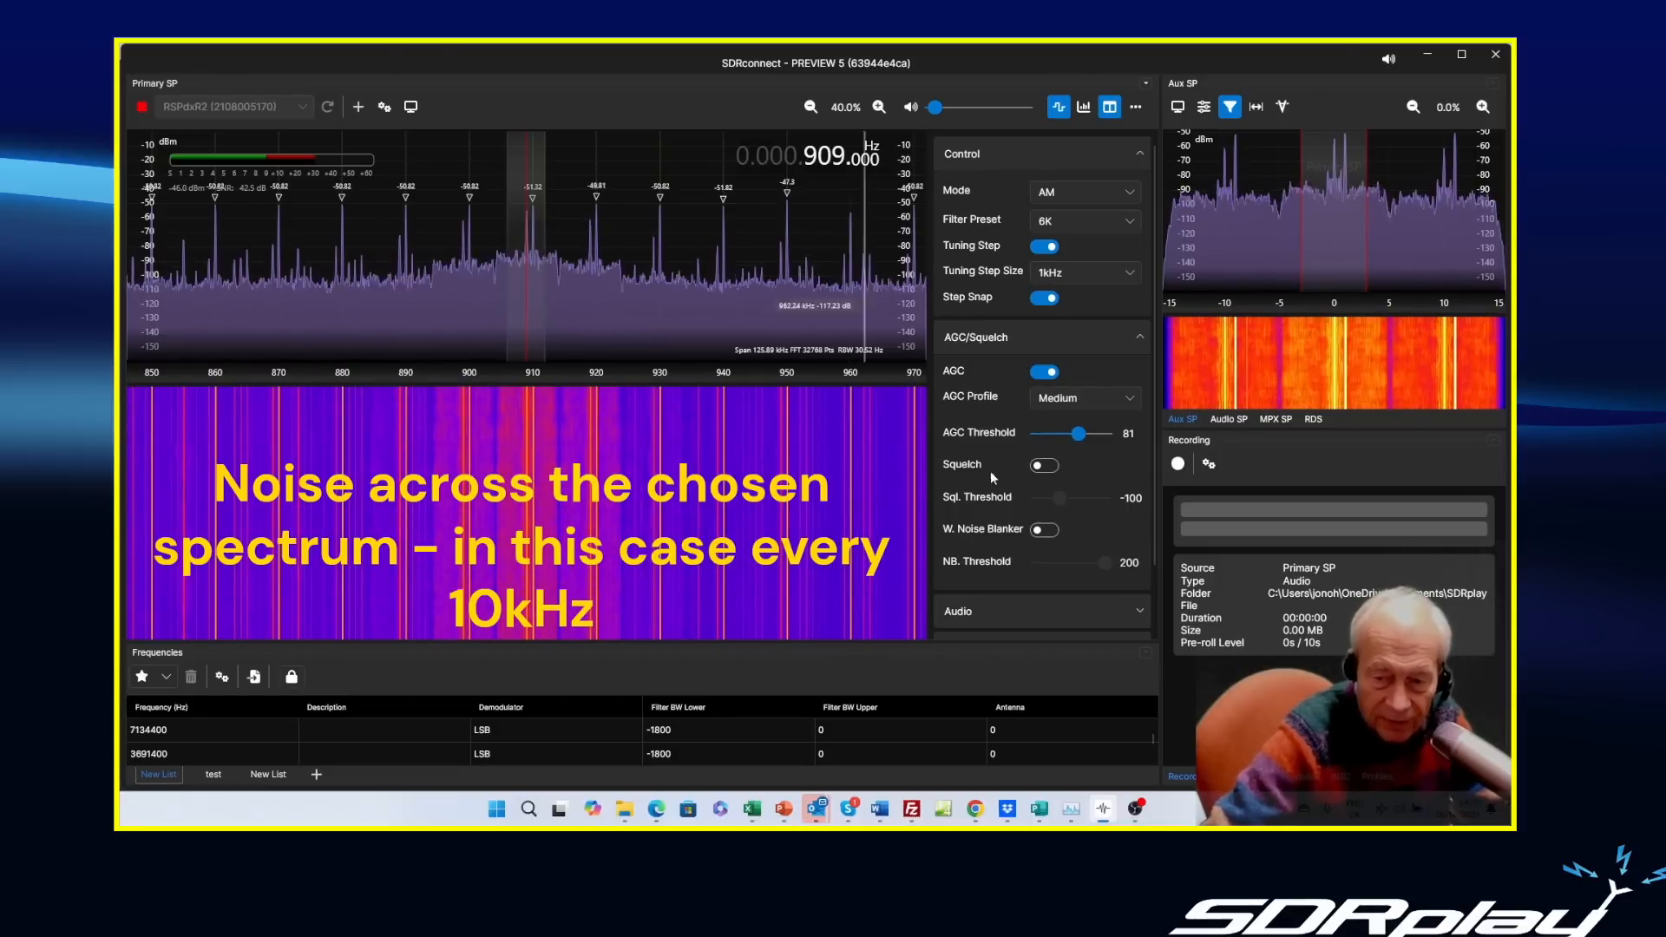
click(1046, 530)
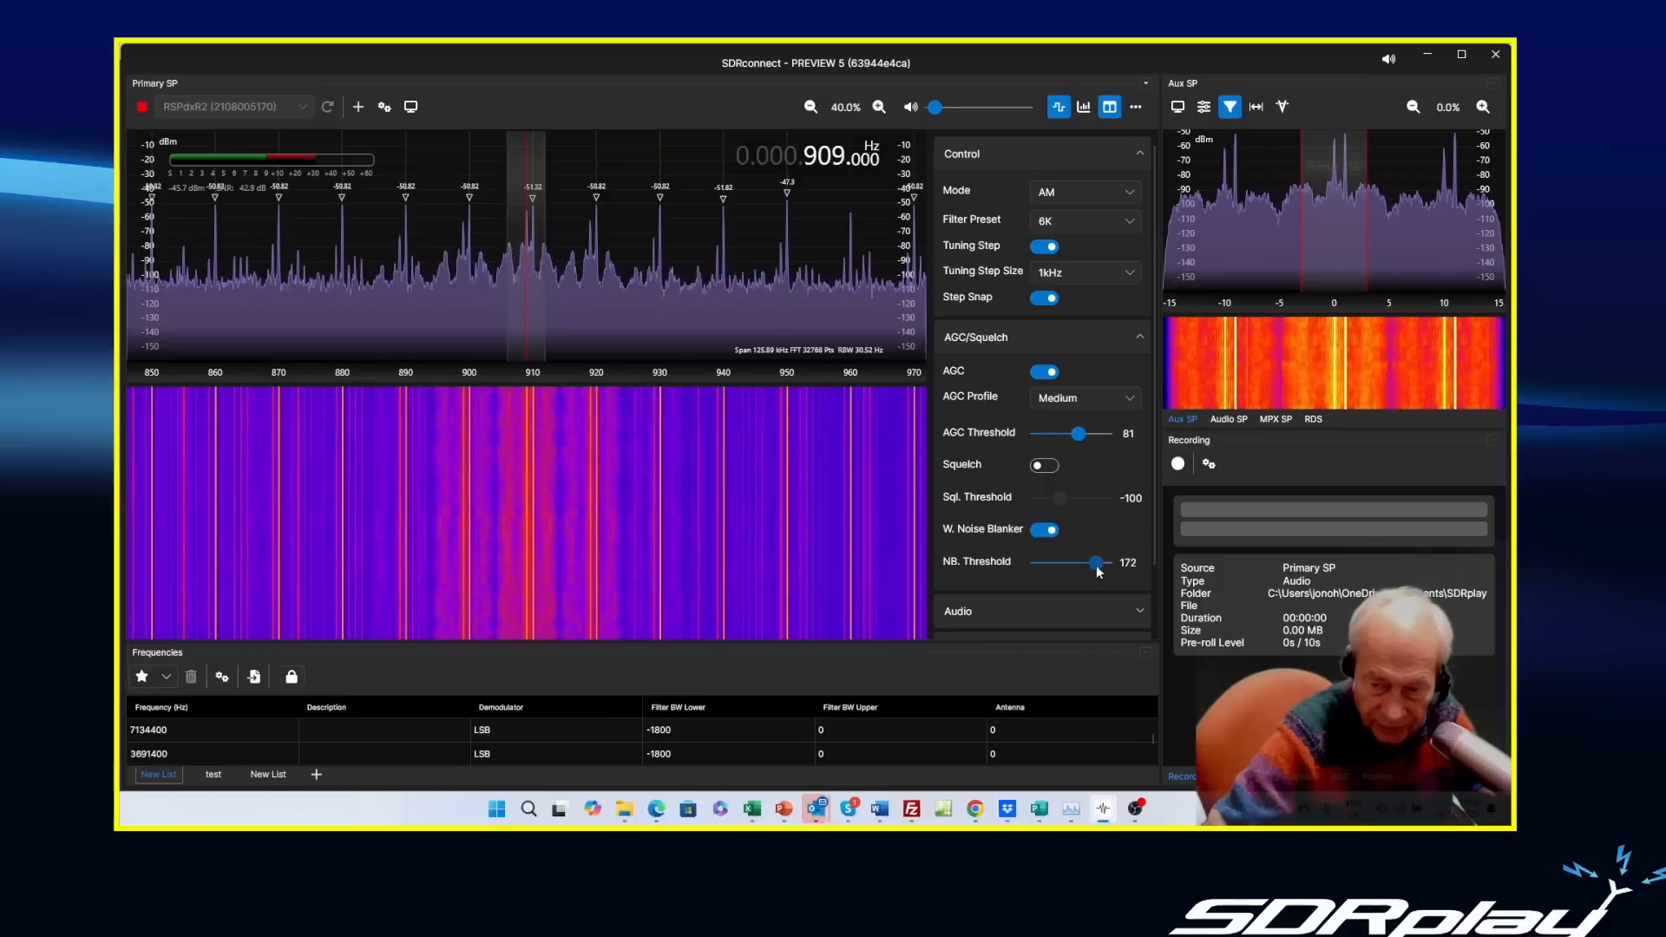
drag(1099, 567, 1095, 570)
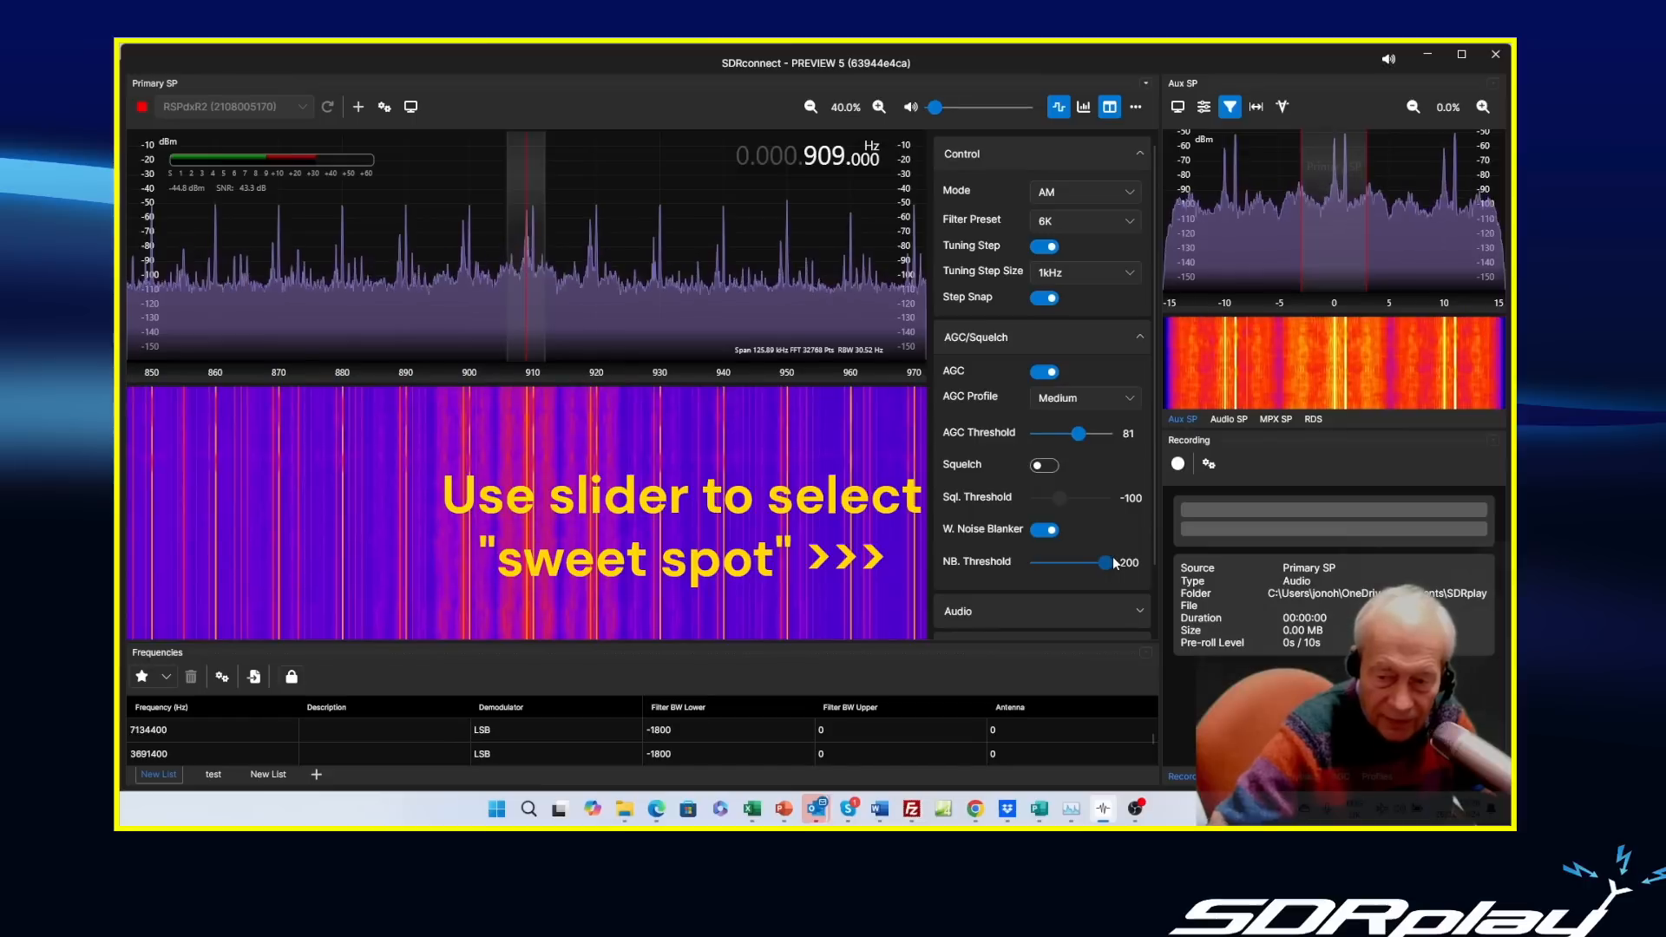
mouse_move(1108, 566)
mouse_down()
mouse_move(1035, 564)
mouse_move(1087, 568)
mouse_up()
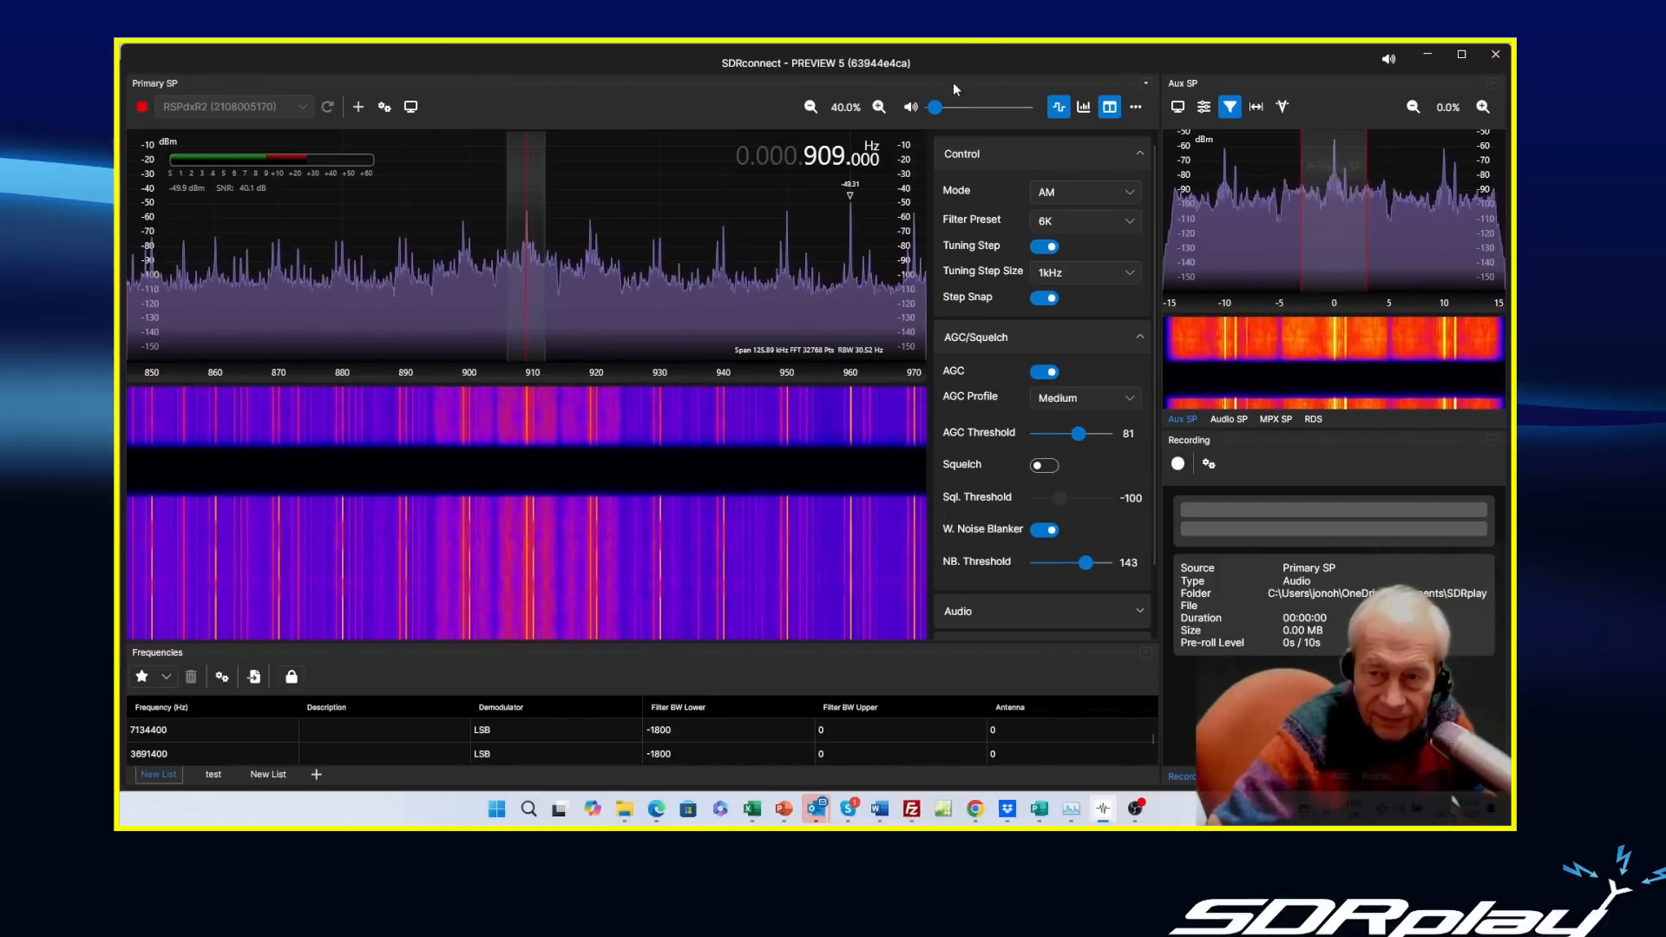
Adjust the volume while comparing the wideband noise blanker off and on, and lower its threshold to 126.
drag(938, 112, 974, 119)
drag(1086, 563, 1119, 572)
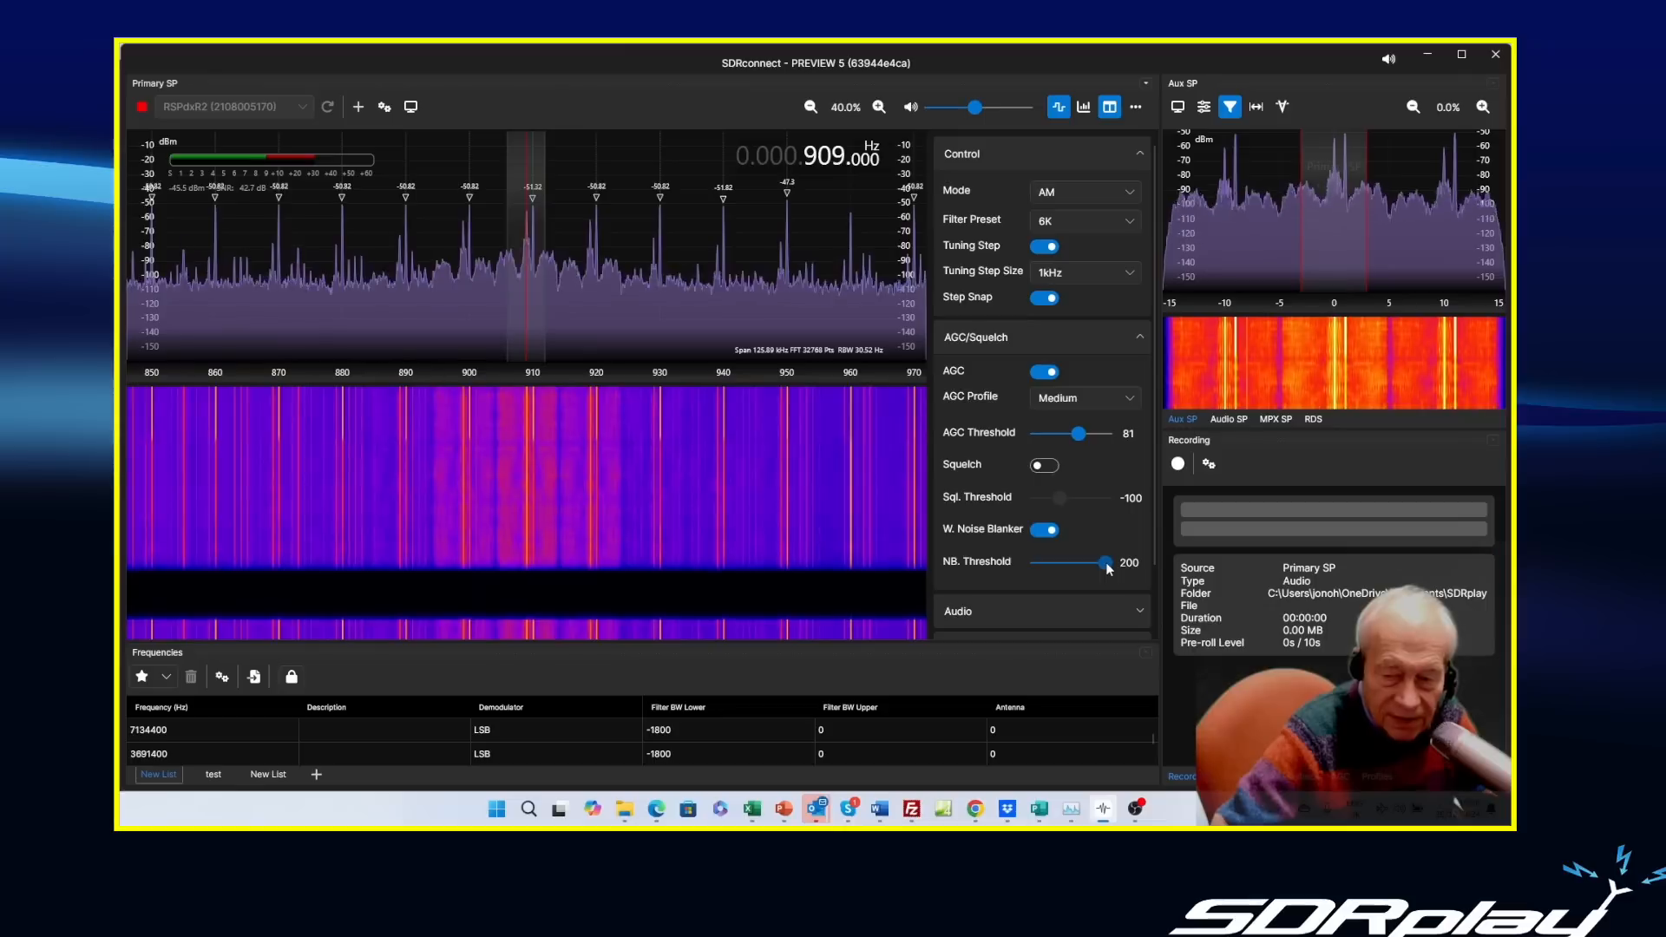
click(1046, 531)
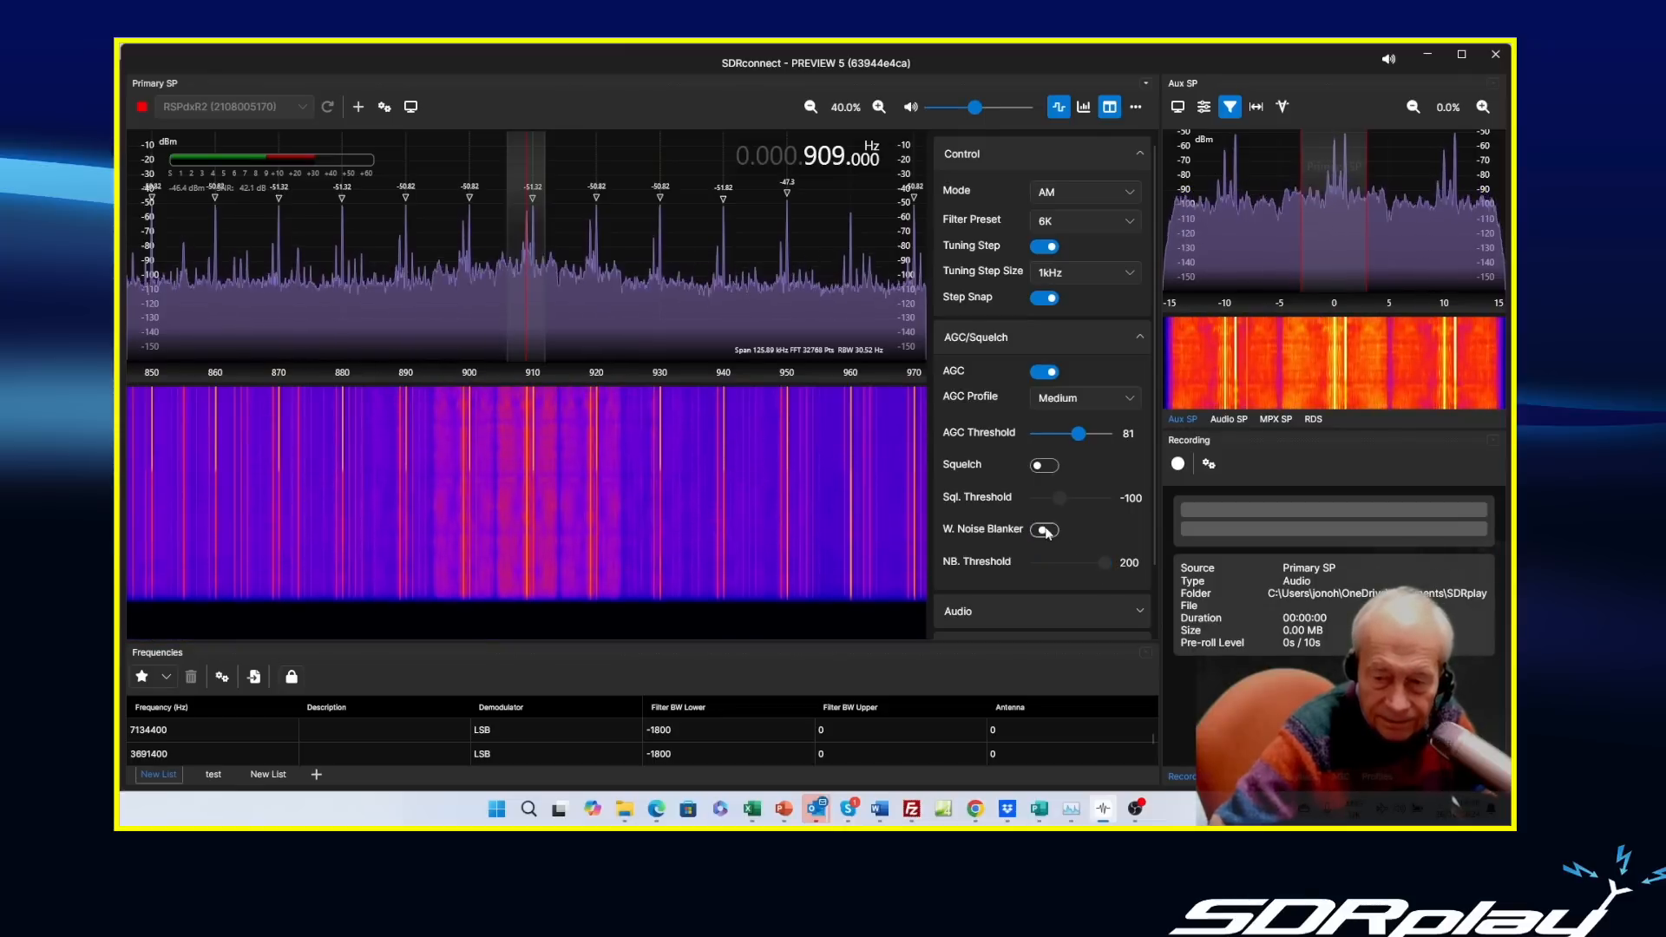
click(1047, 530)
drag(1105, 564, 1091, 565)
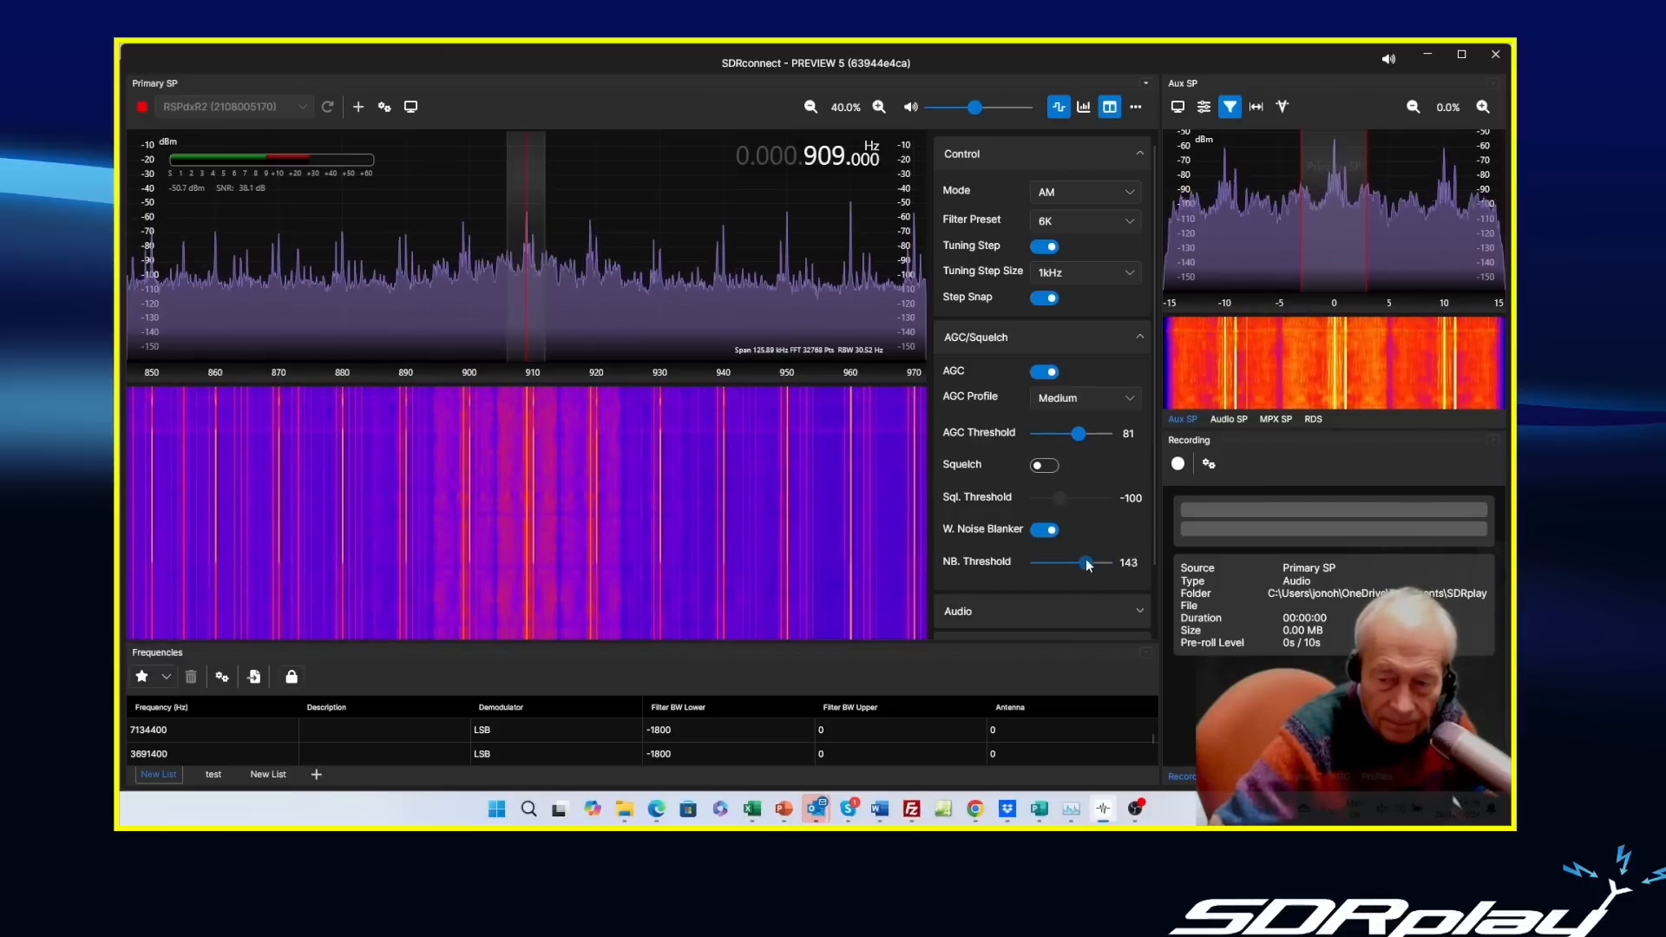
drag(1085, 565, 1081, 566)
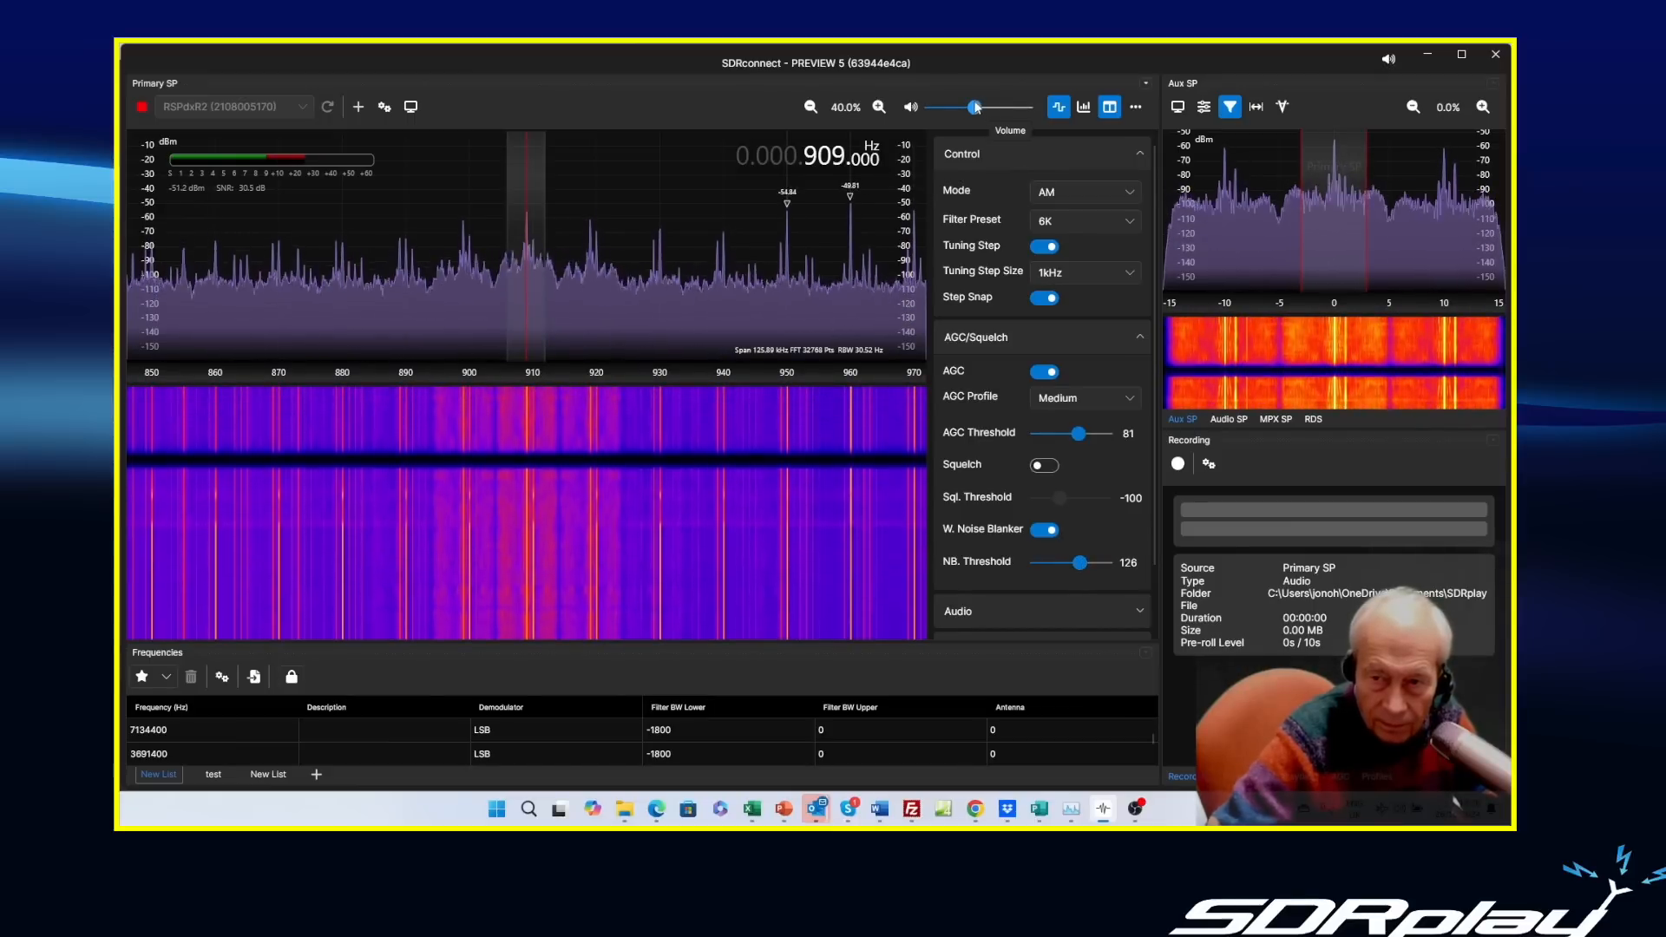
drag(979, 109, 994, 109)
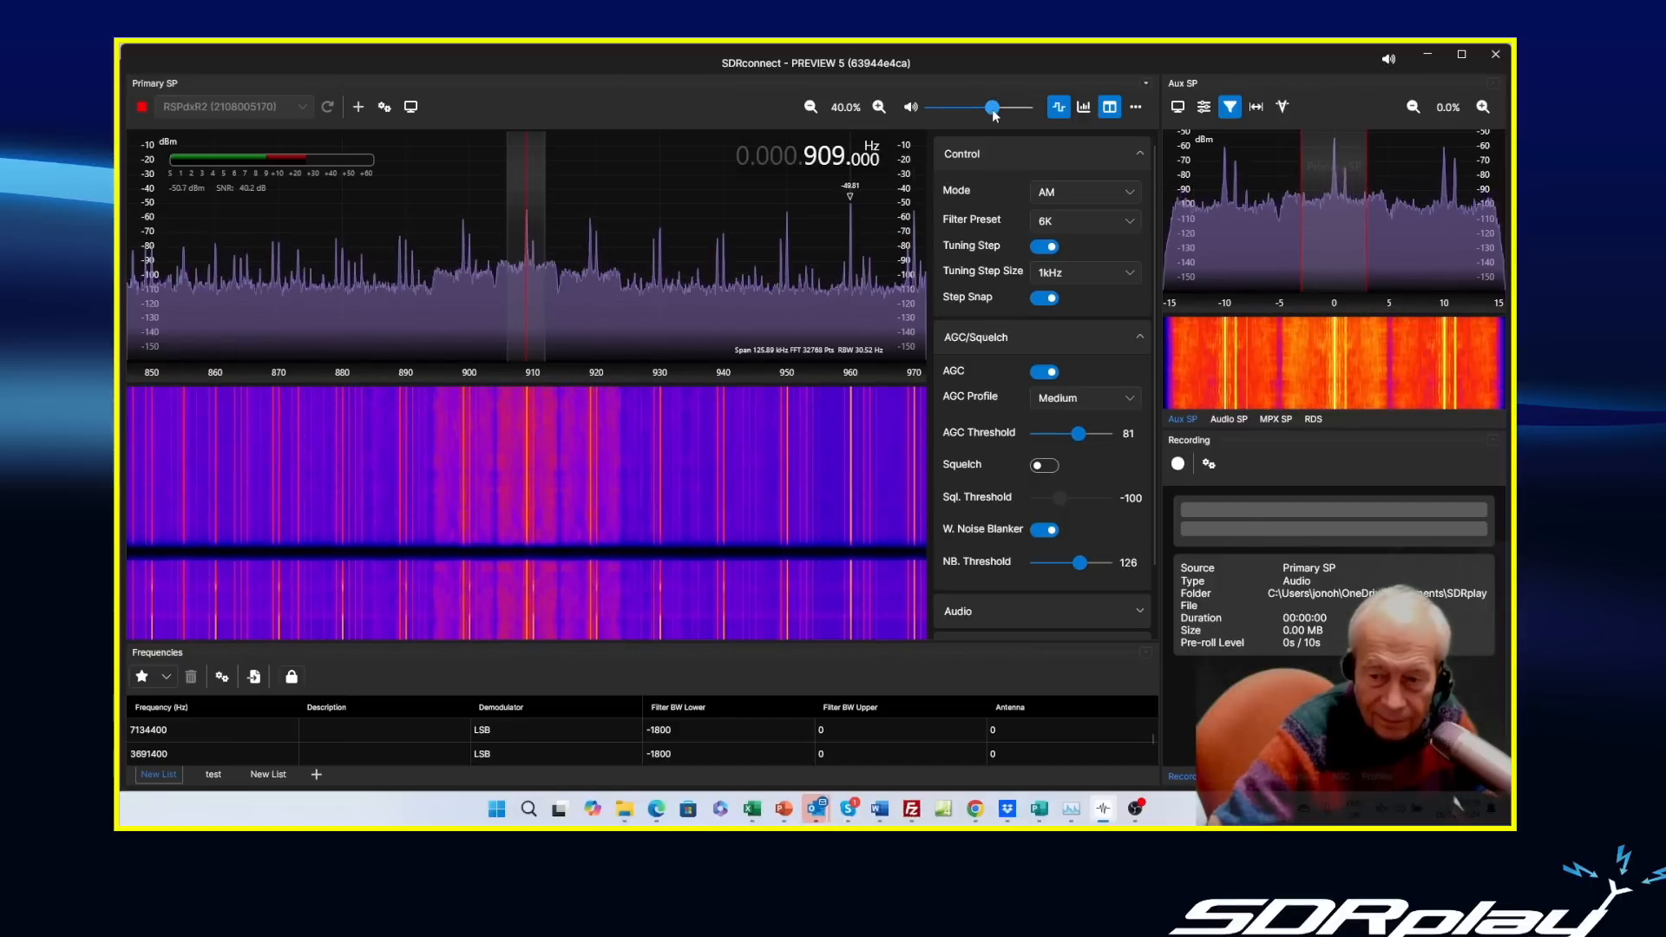
drag(993, 109, 965, 118)
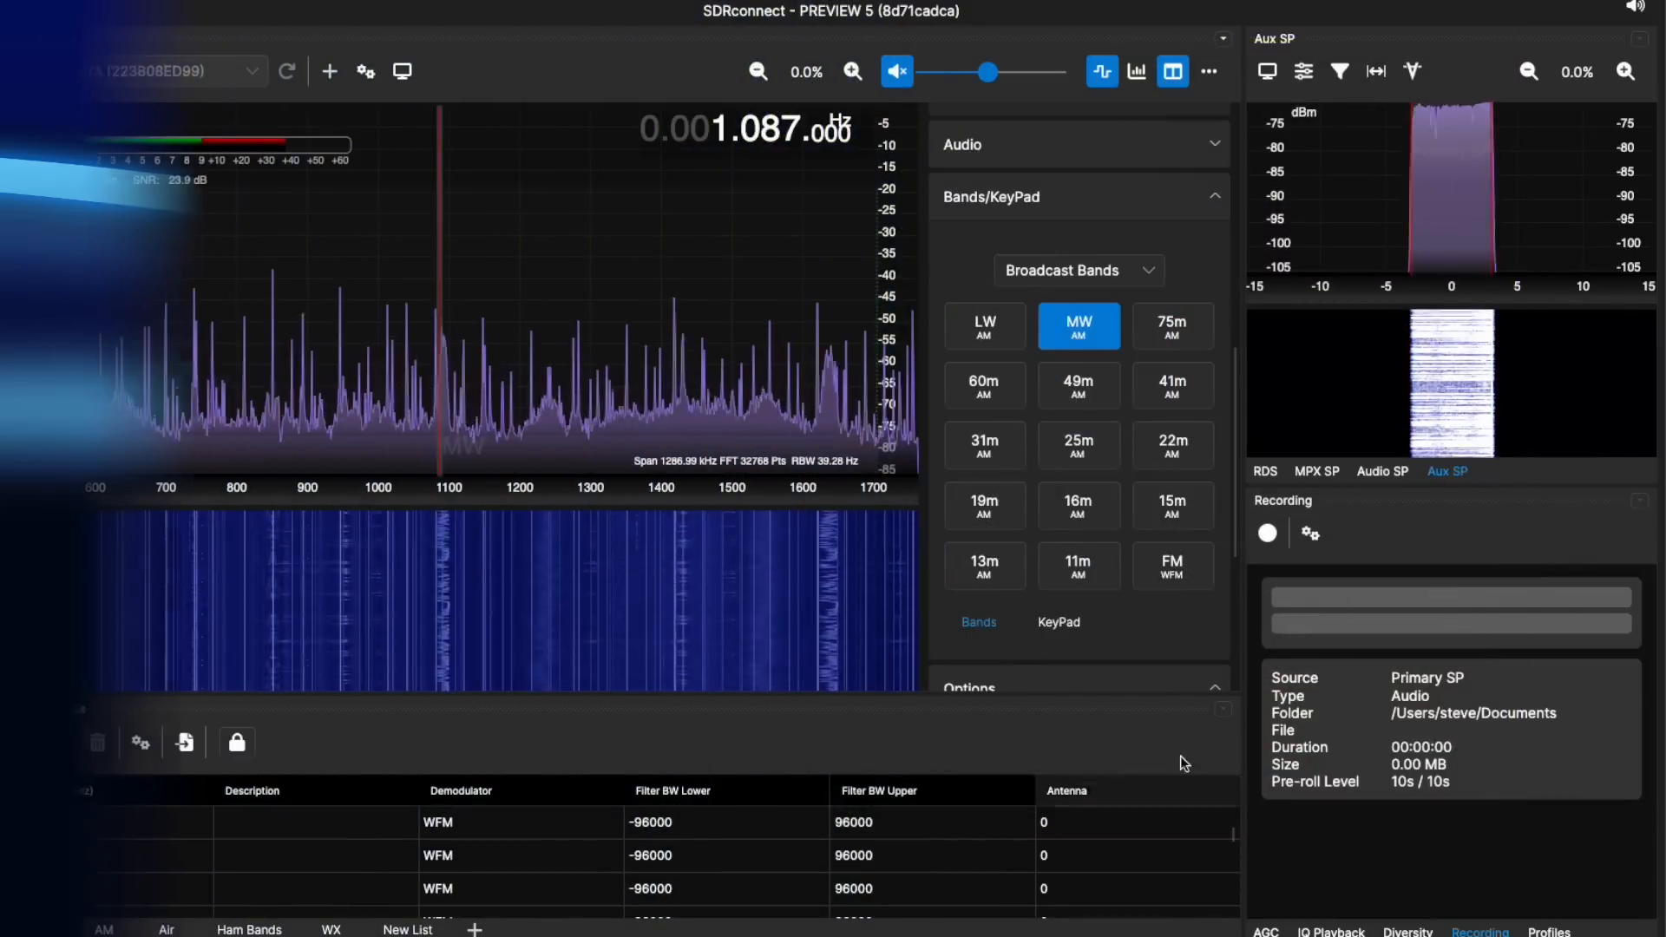
Turn on Noise Reduction in the audio settings for the medium-wave AM signal.
click(1216, 146)
scroll(1133, 229, down, 2)
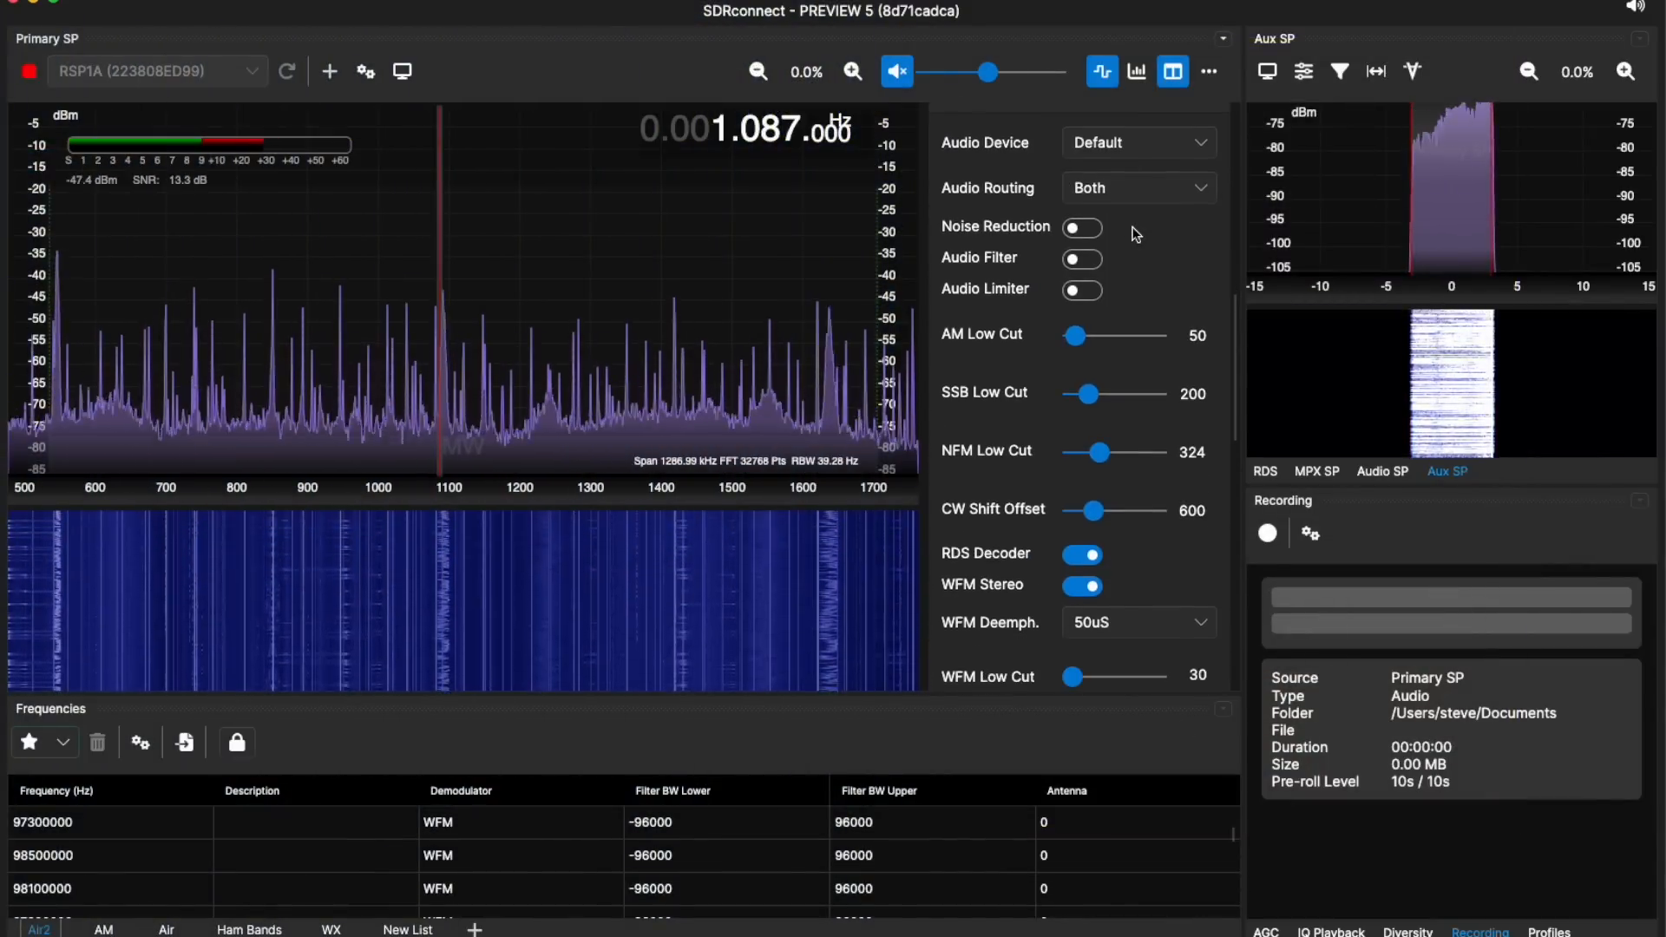
click(1085, 229)
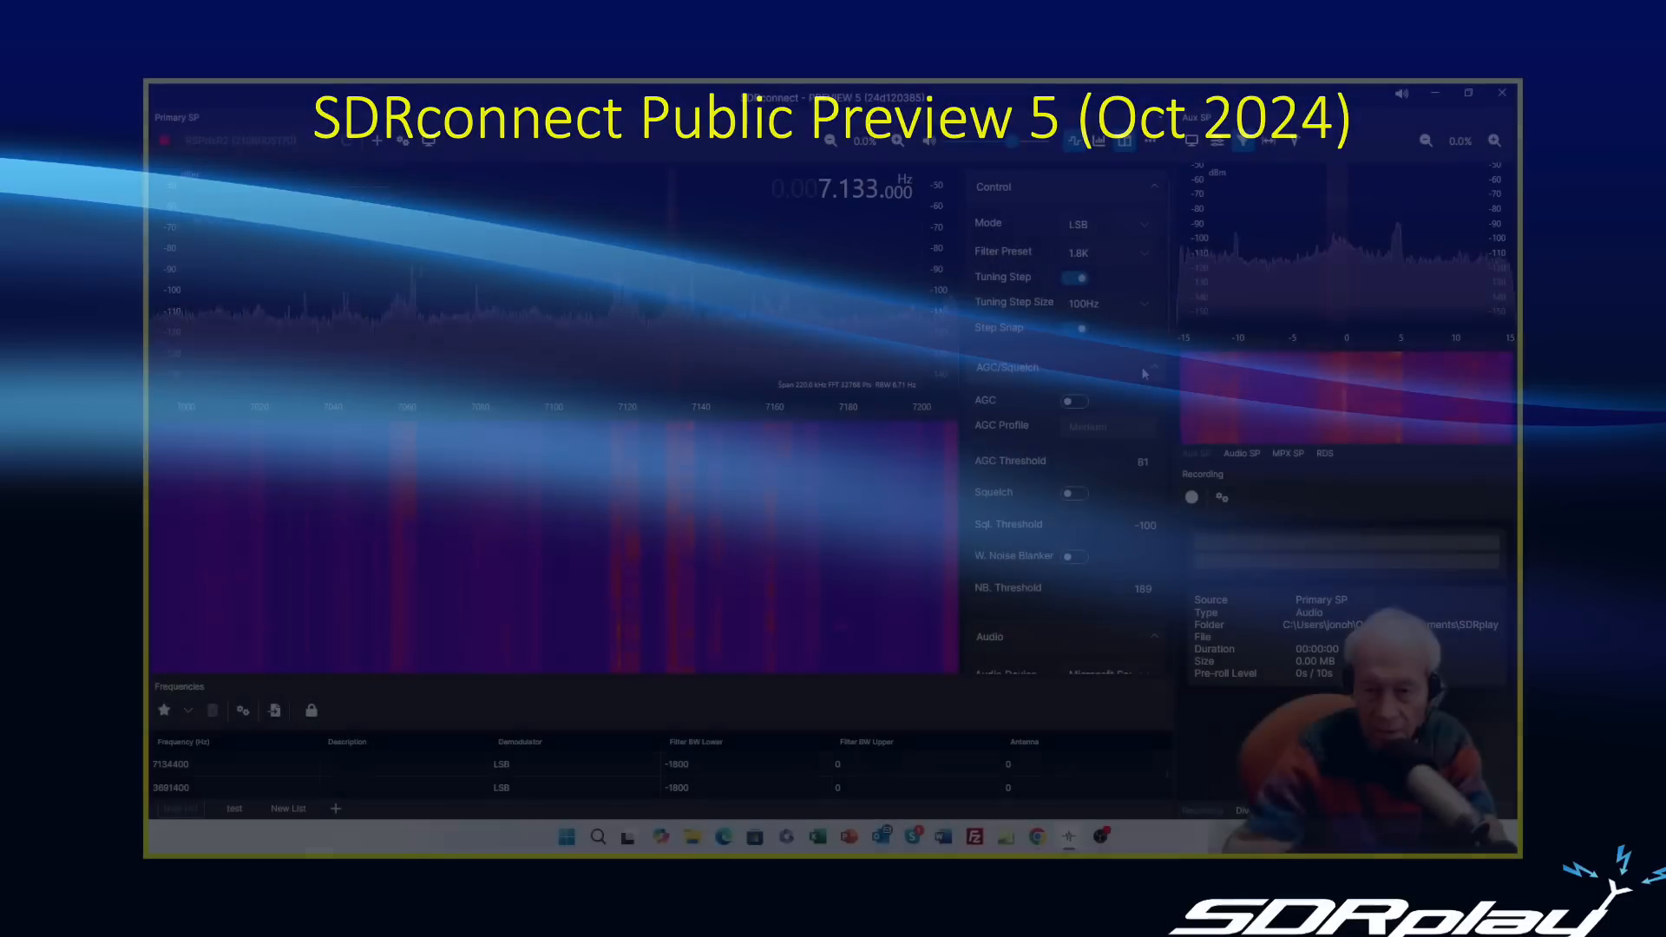
Examine the AGC/Squelch and audio settings for the 40m LSB signal, including Noise Reduction, Audio Filter and Audio Limiter.
scroll(1125, 314, down, 1)
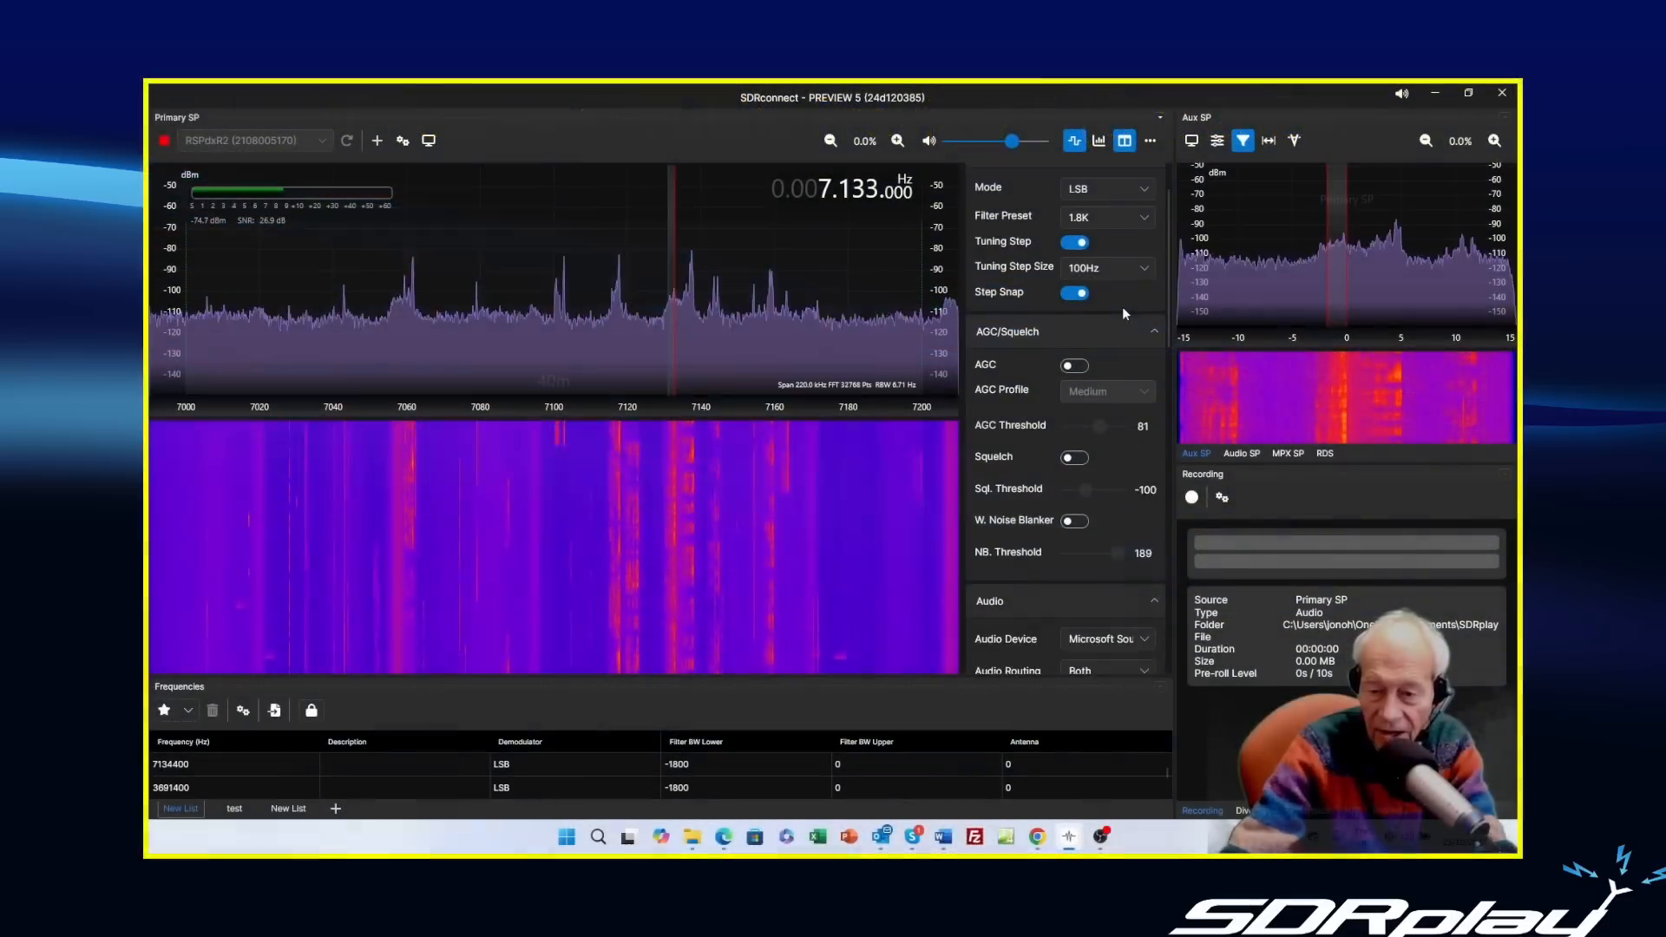
scroll(1124, 312, down, 4)
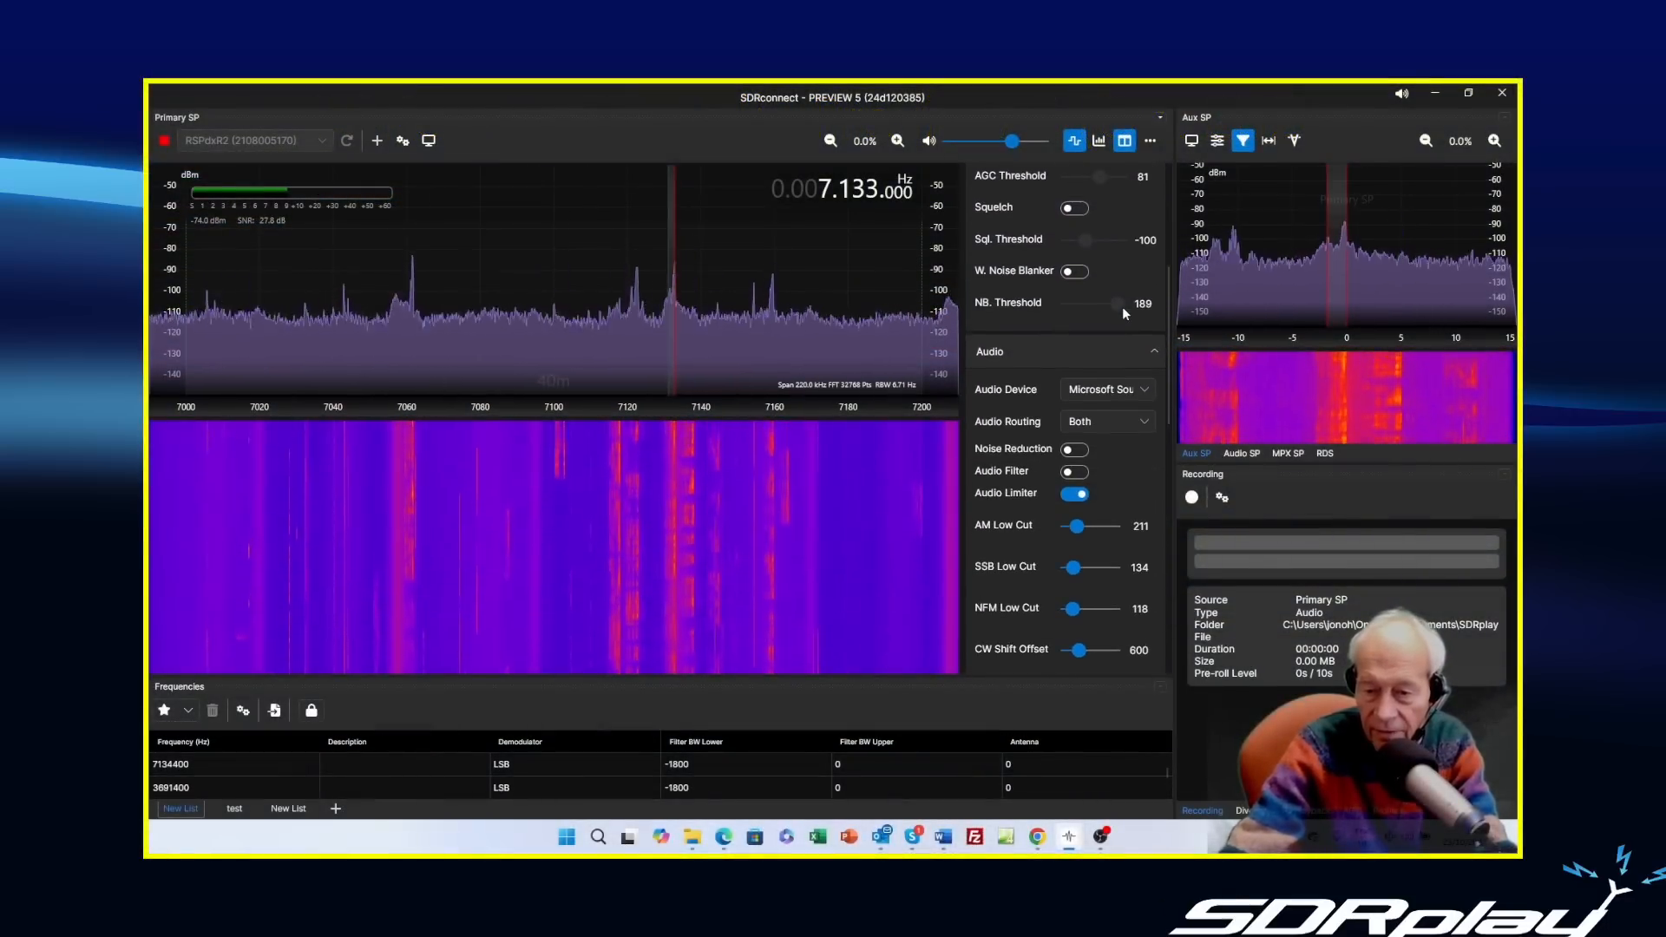
scroll(1122, 306, up, 4)
scroll(1122, 305, down, 2)
scroll(1123, 305, down, 3)
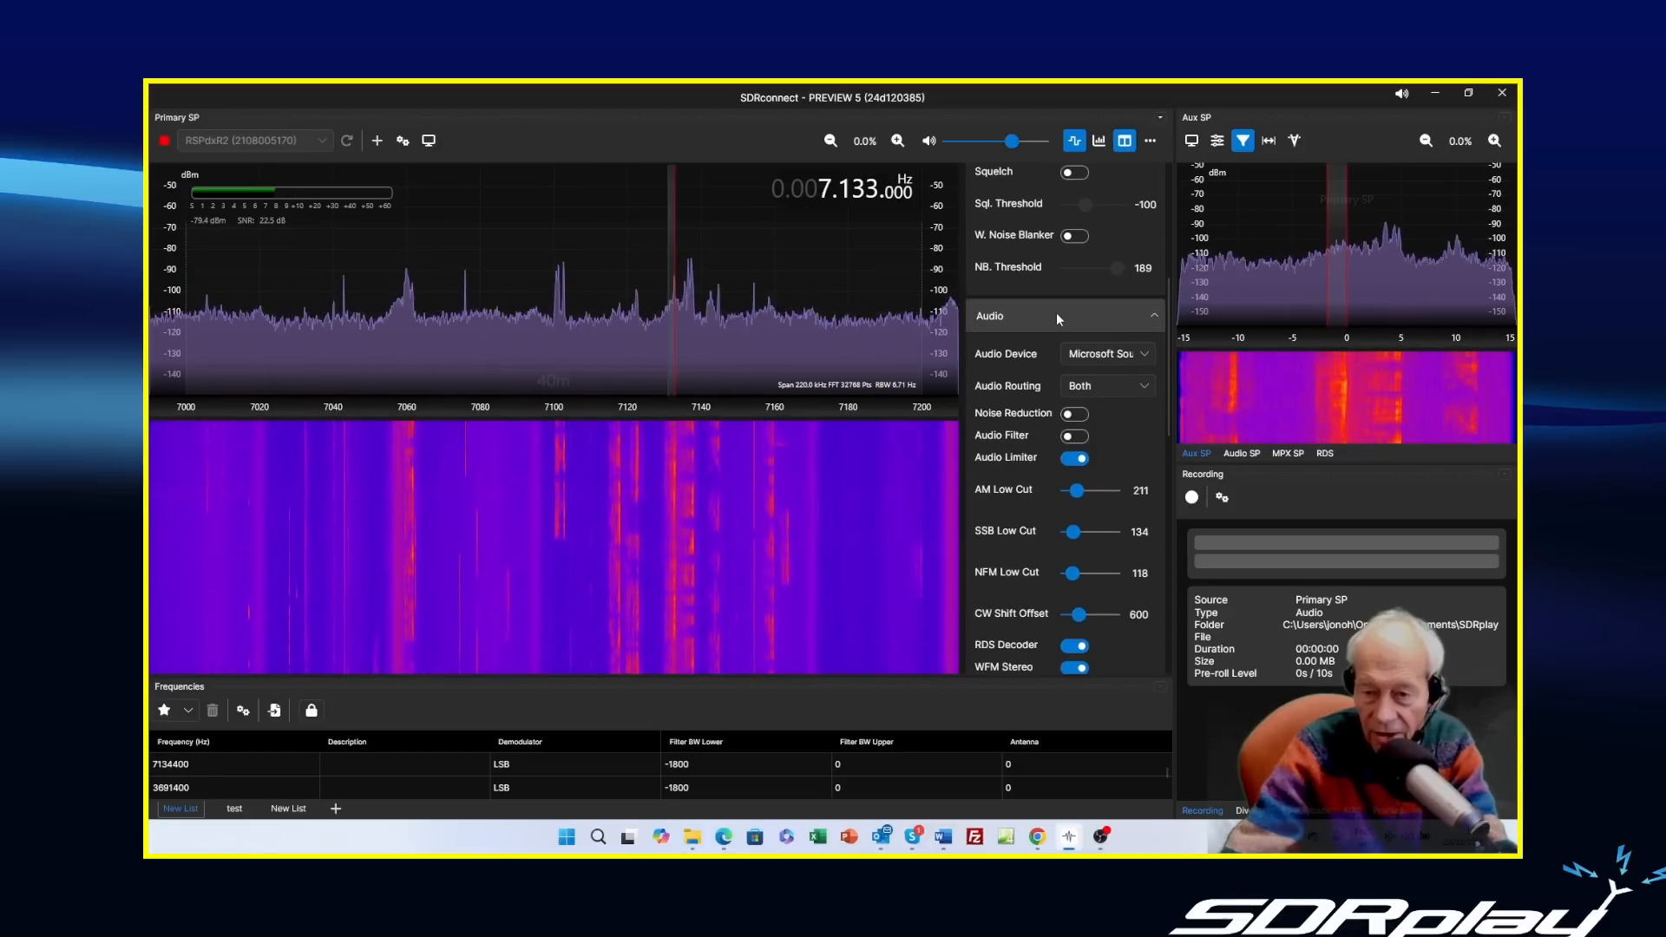
click(1153, 316)
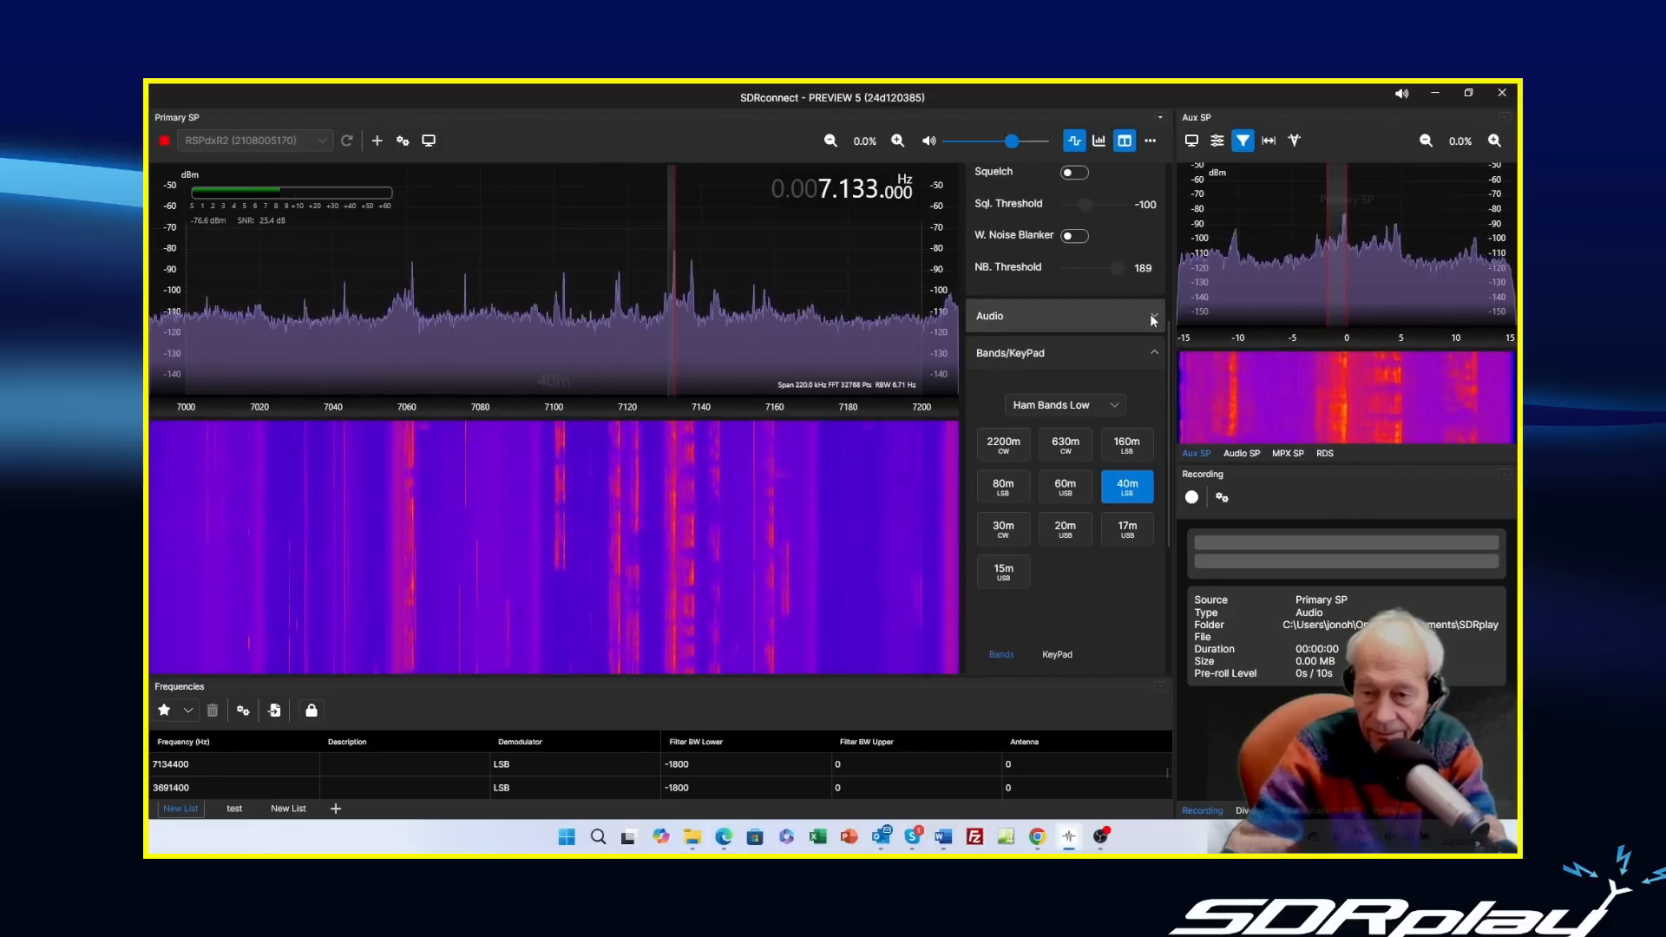
click(1153, 318)
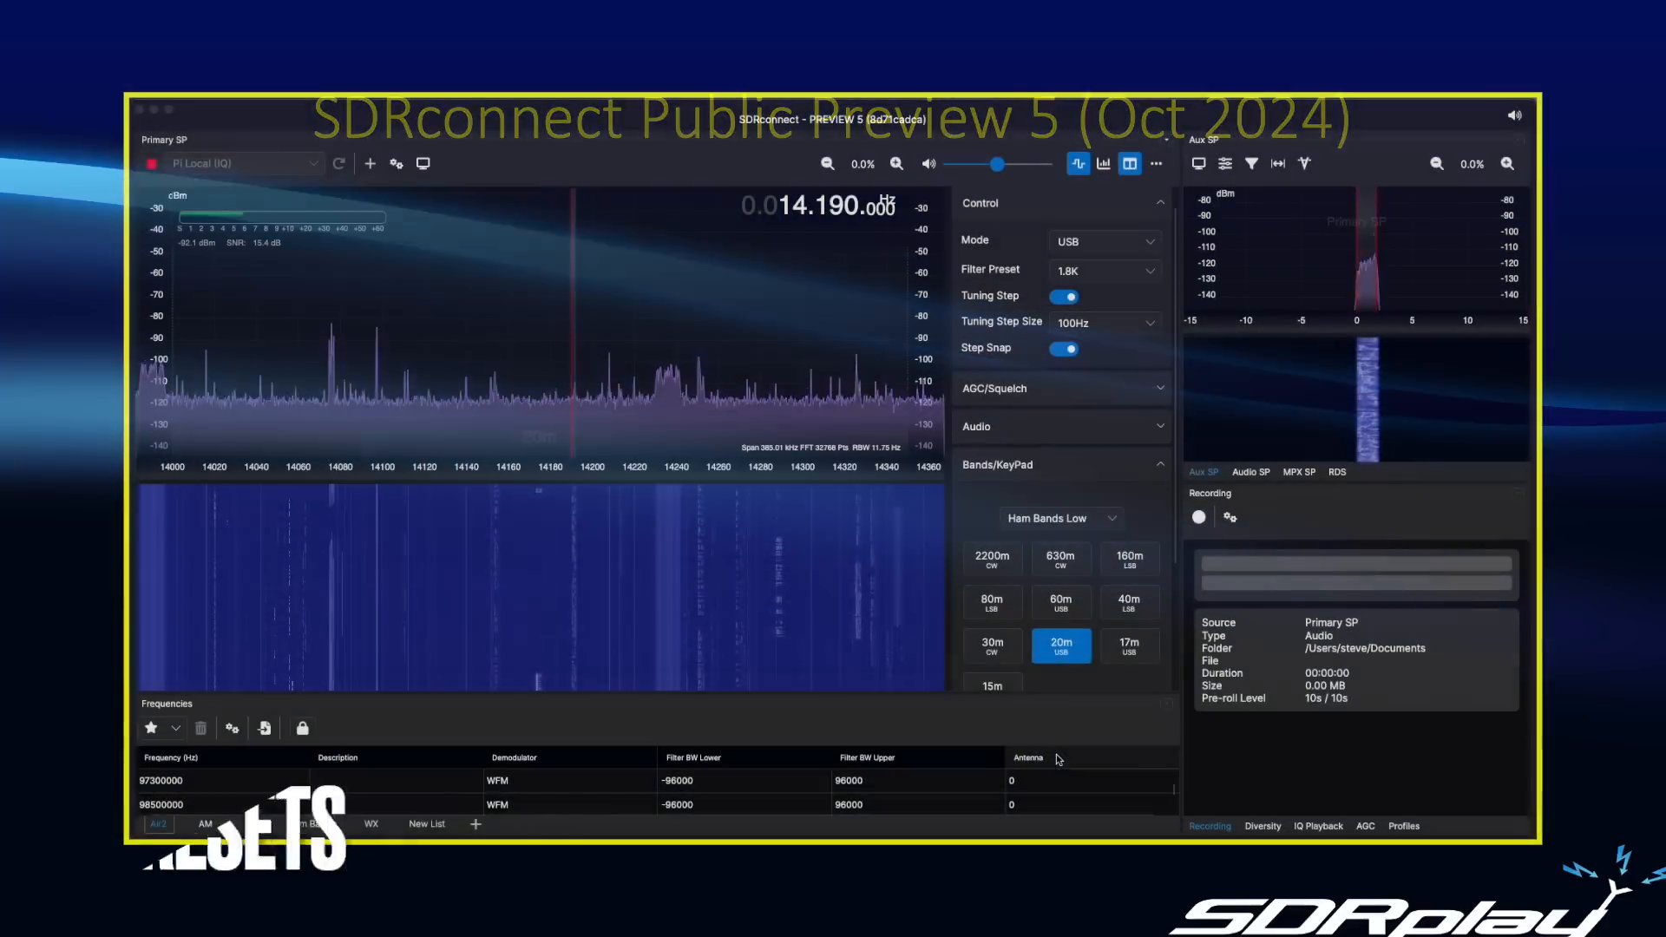
Mute the audio and choose the 1.8K filter preset for the 20m USB signal.
click(929, 166)
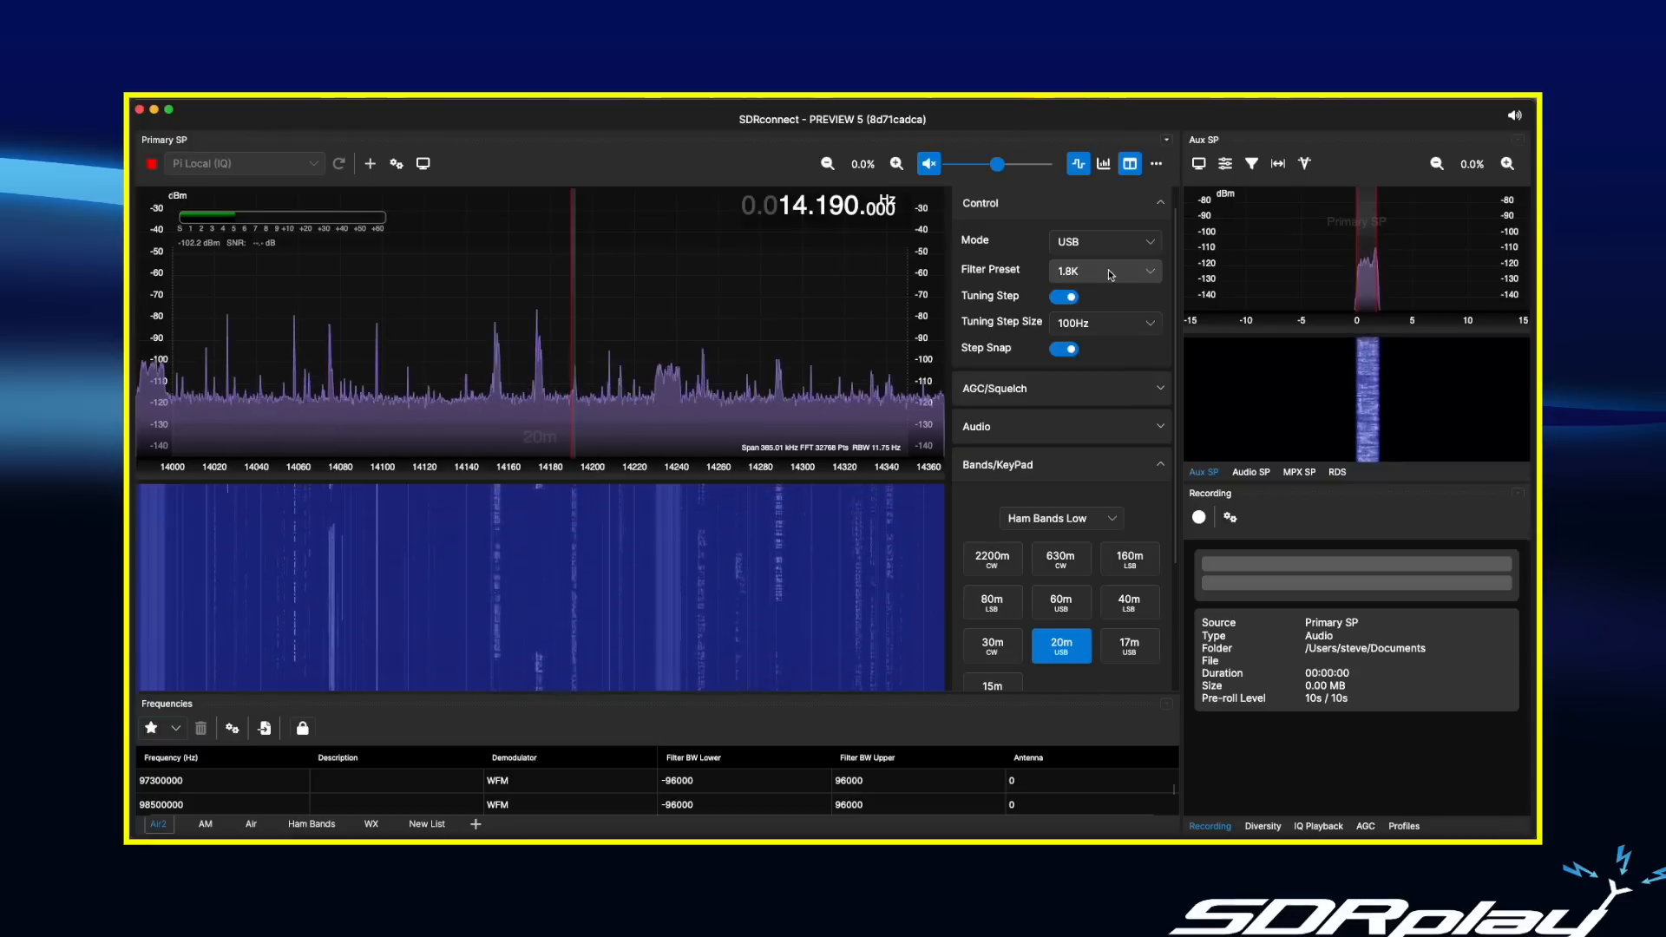
click(1153, 273)
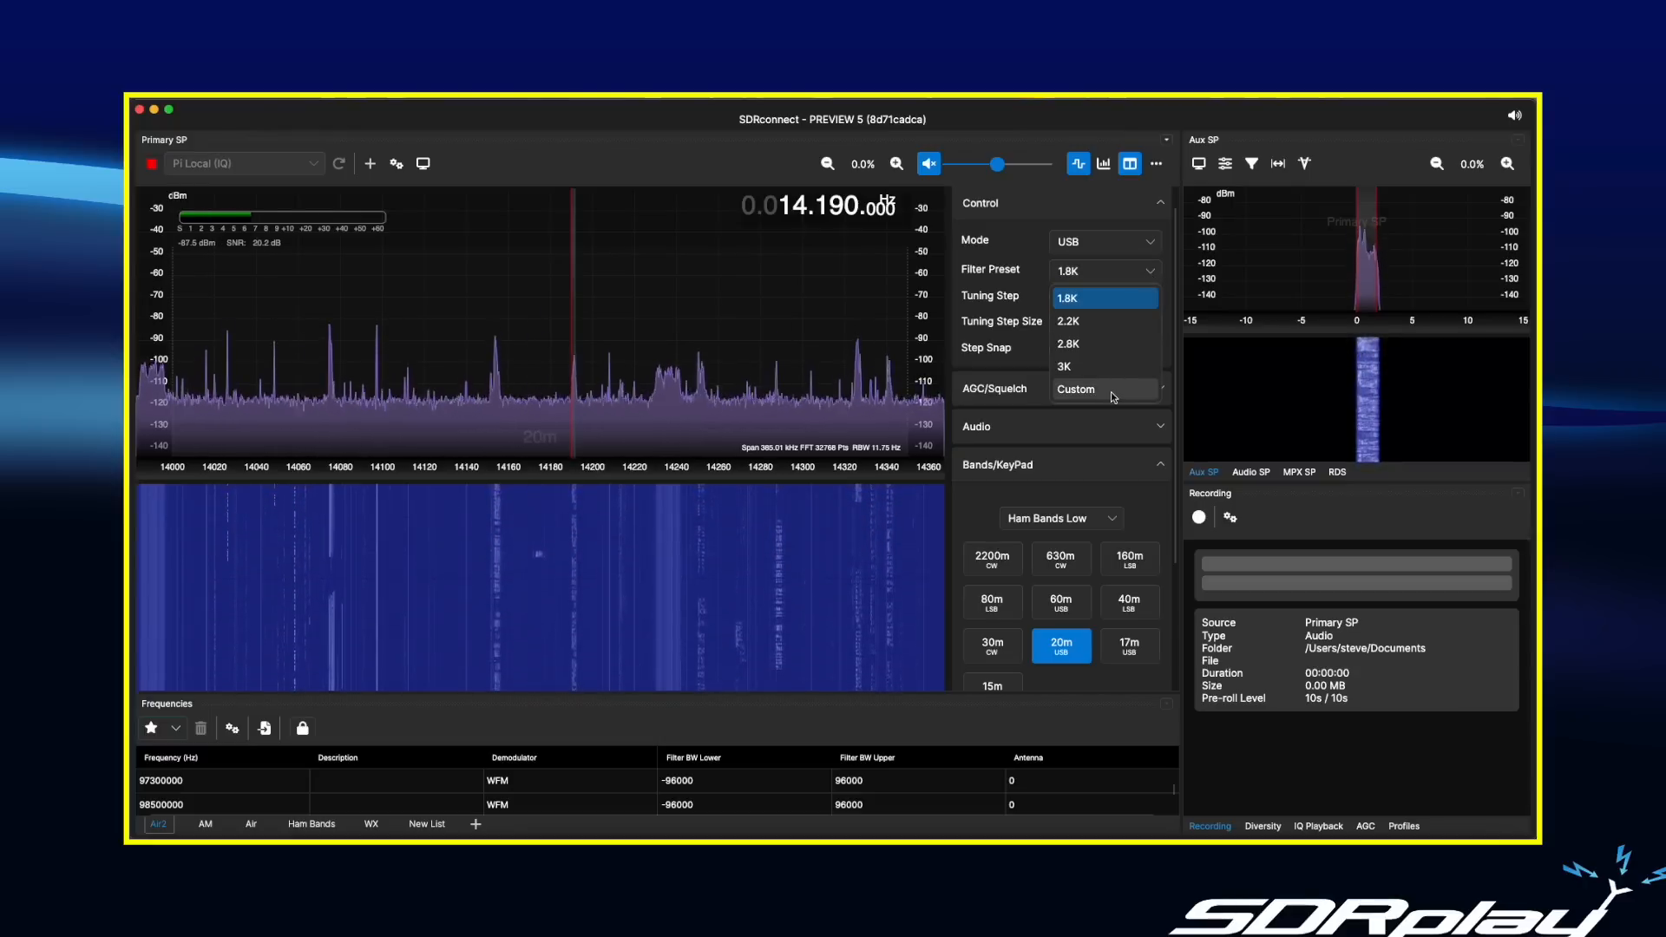
click(1083, 300)
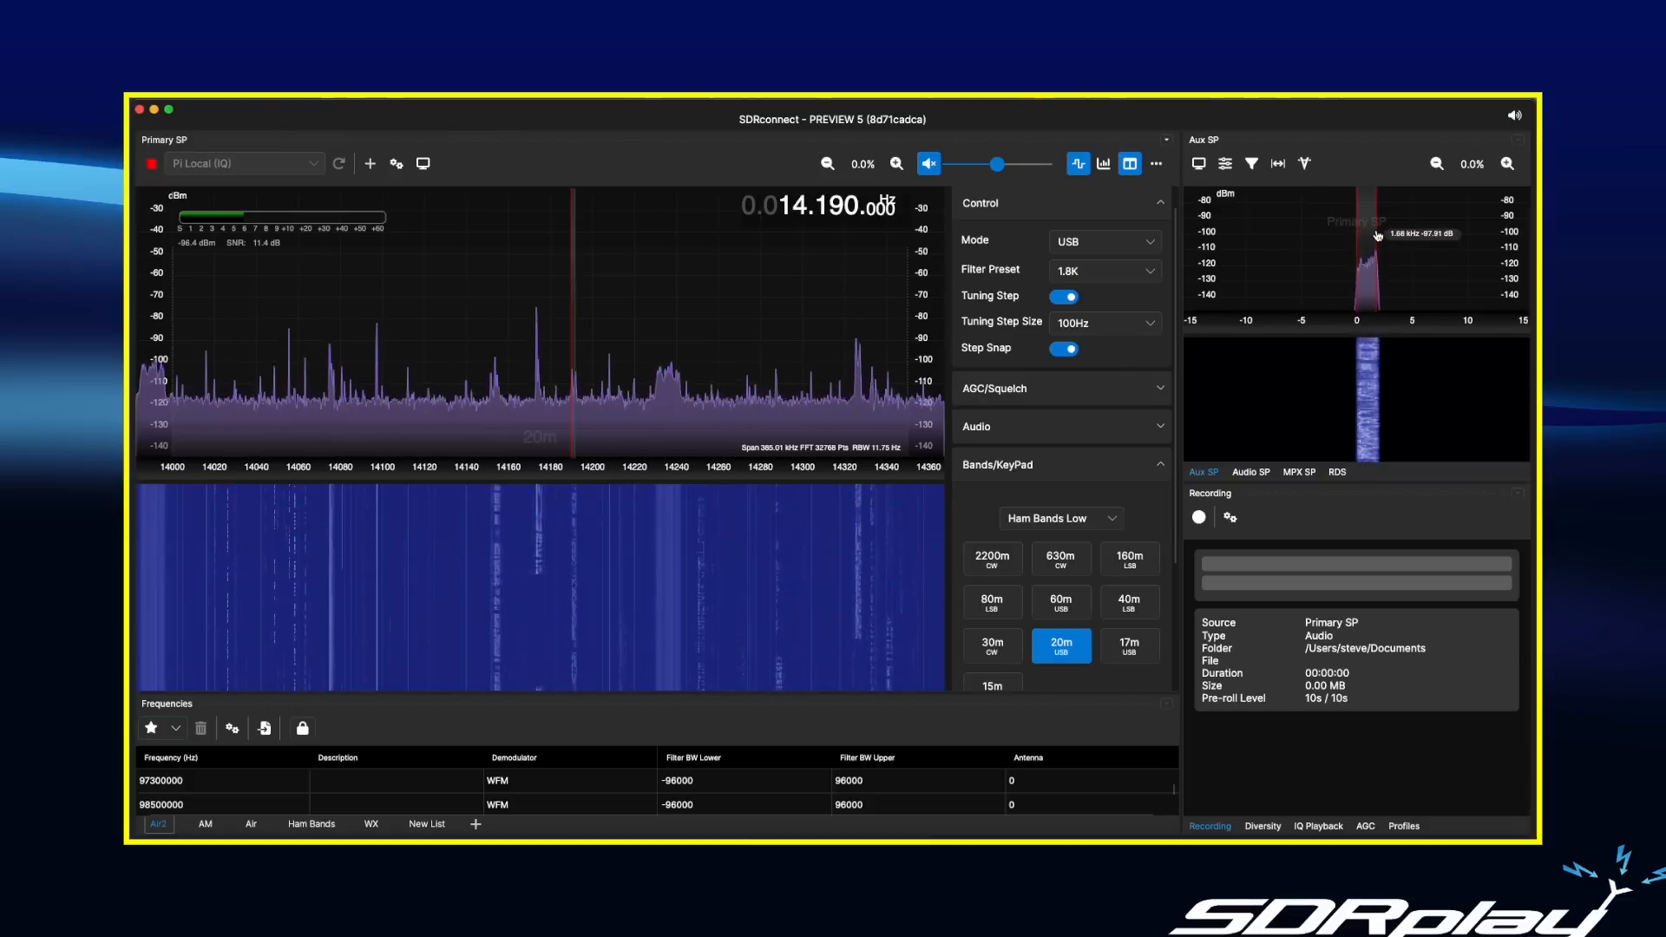
Widen the USB filter's upper edge in the auxiliary spectrum to a custom 5.38K, and return to the 1.8K preset.
drag(1380, 232, 1416, 233)
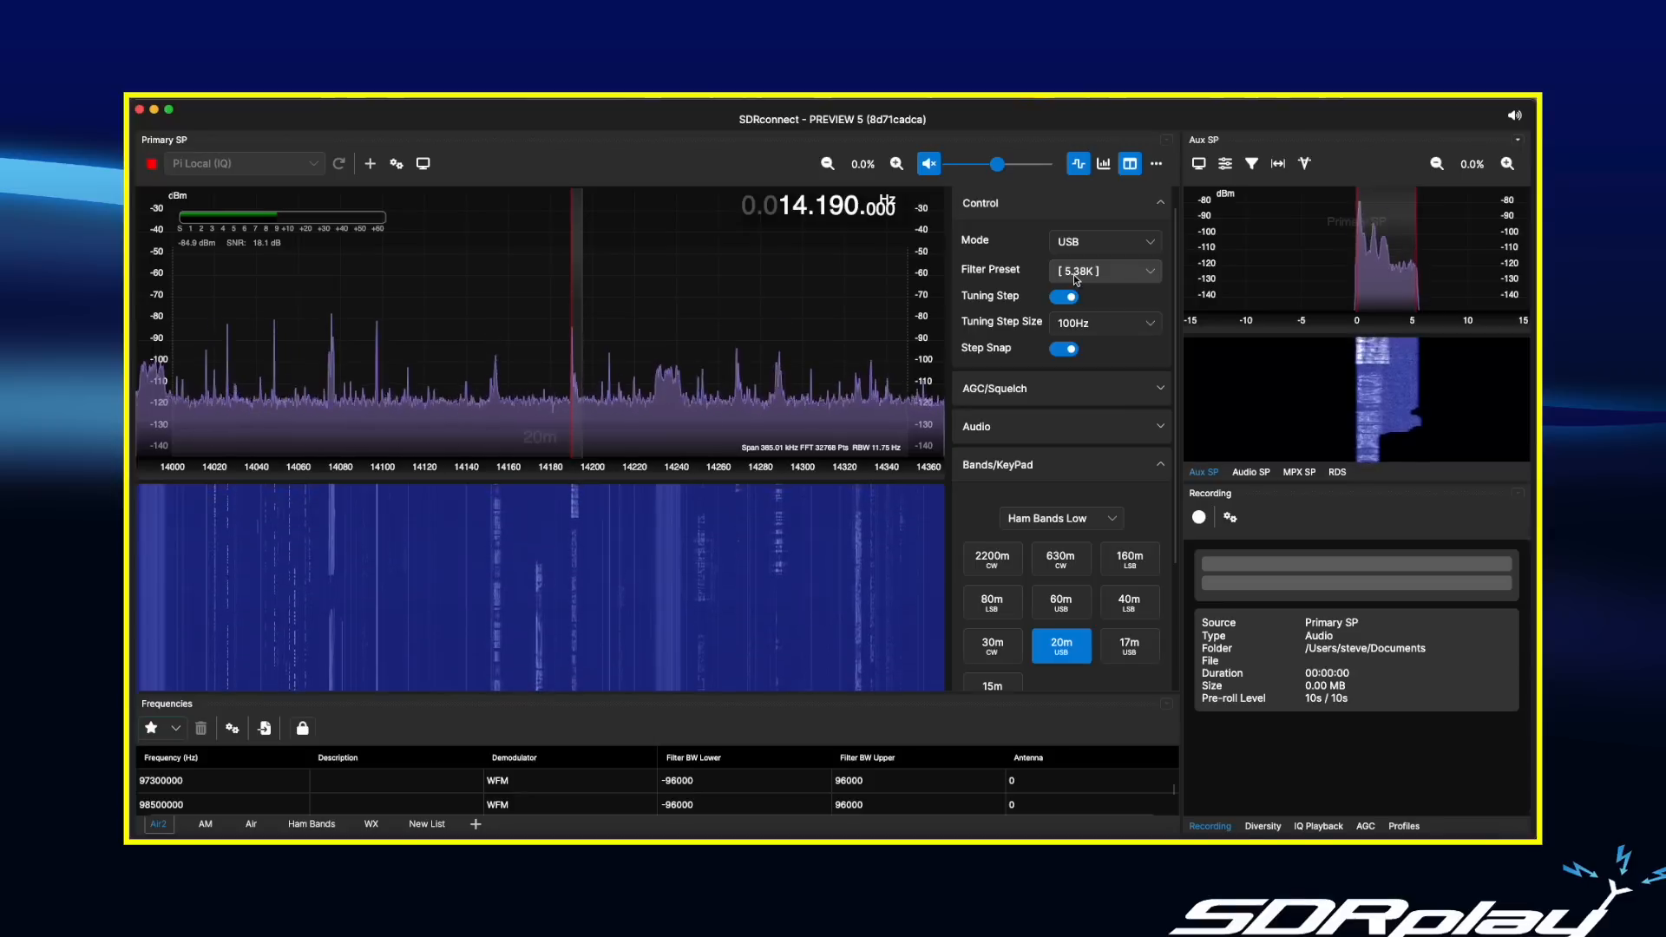
click(1151, 274)
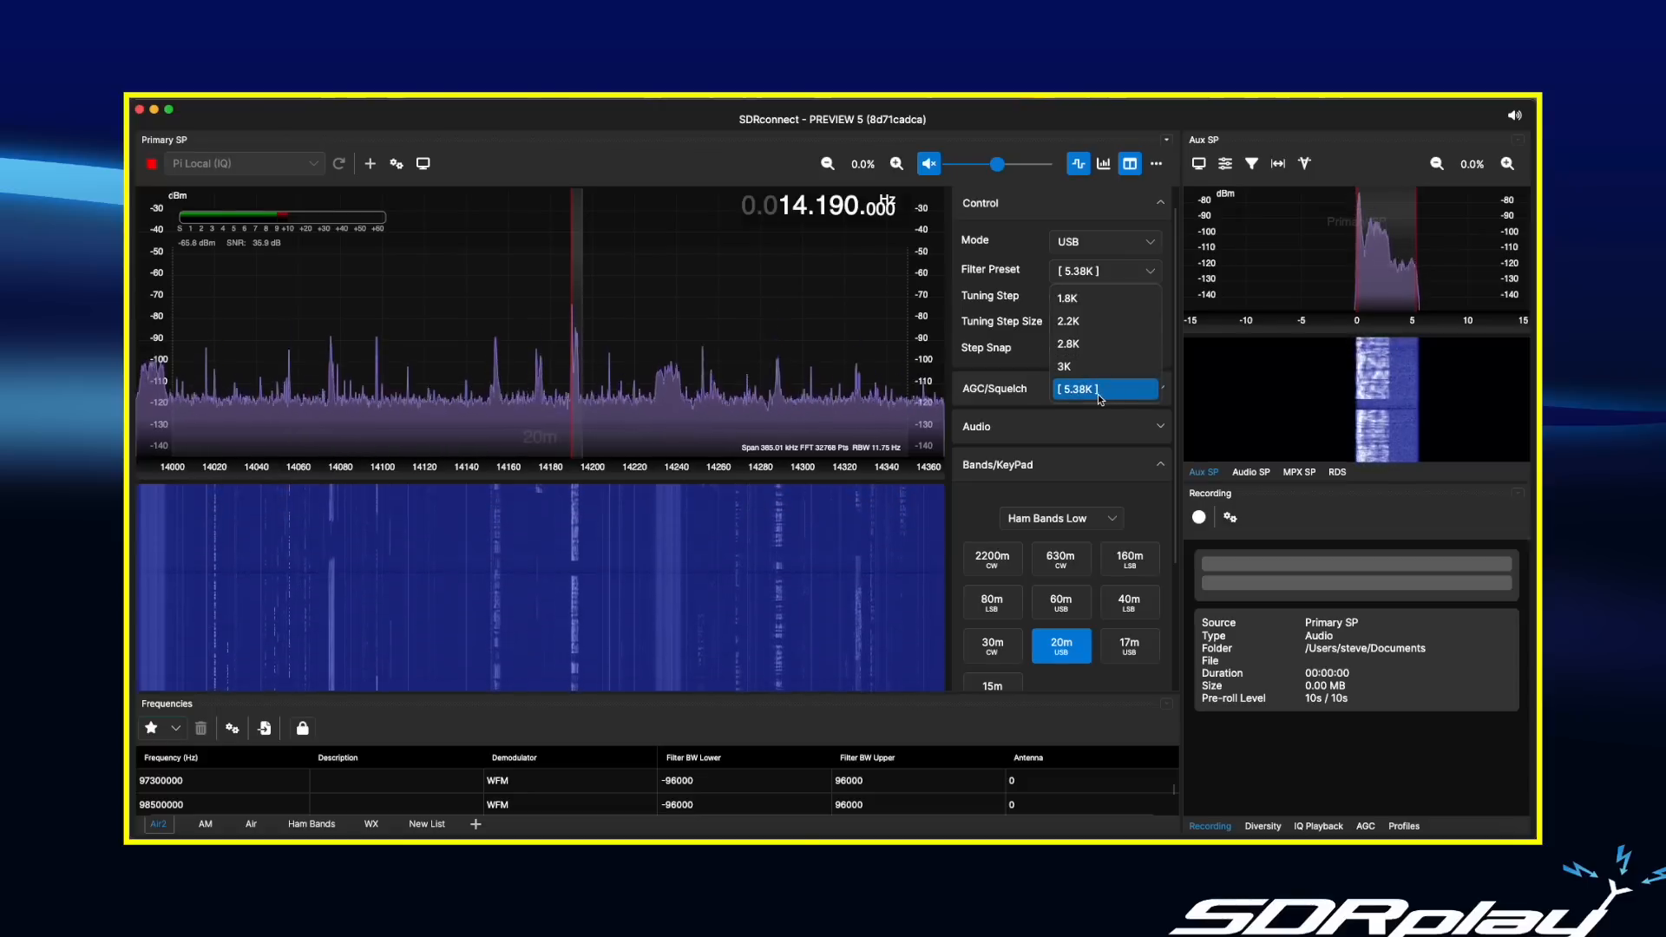
click(1071, 298)
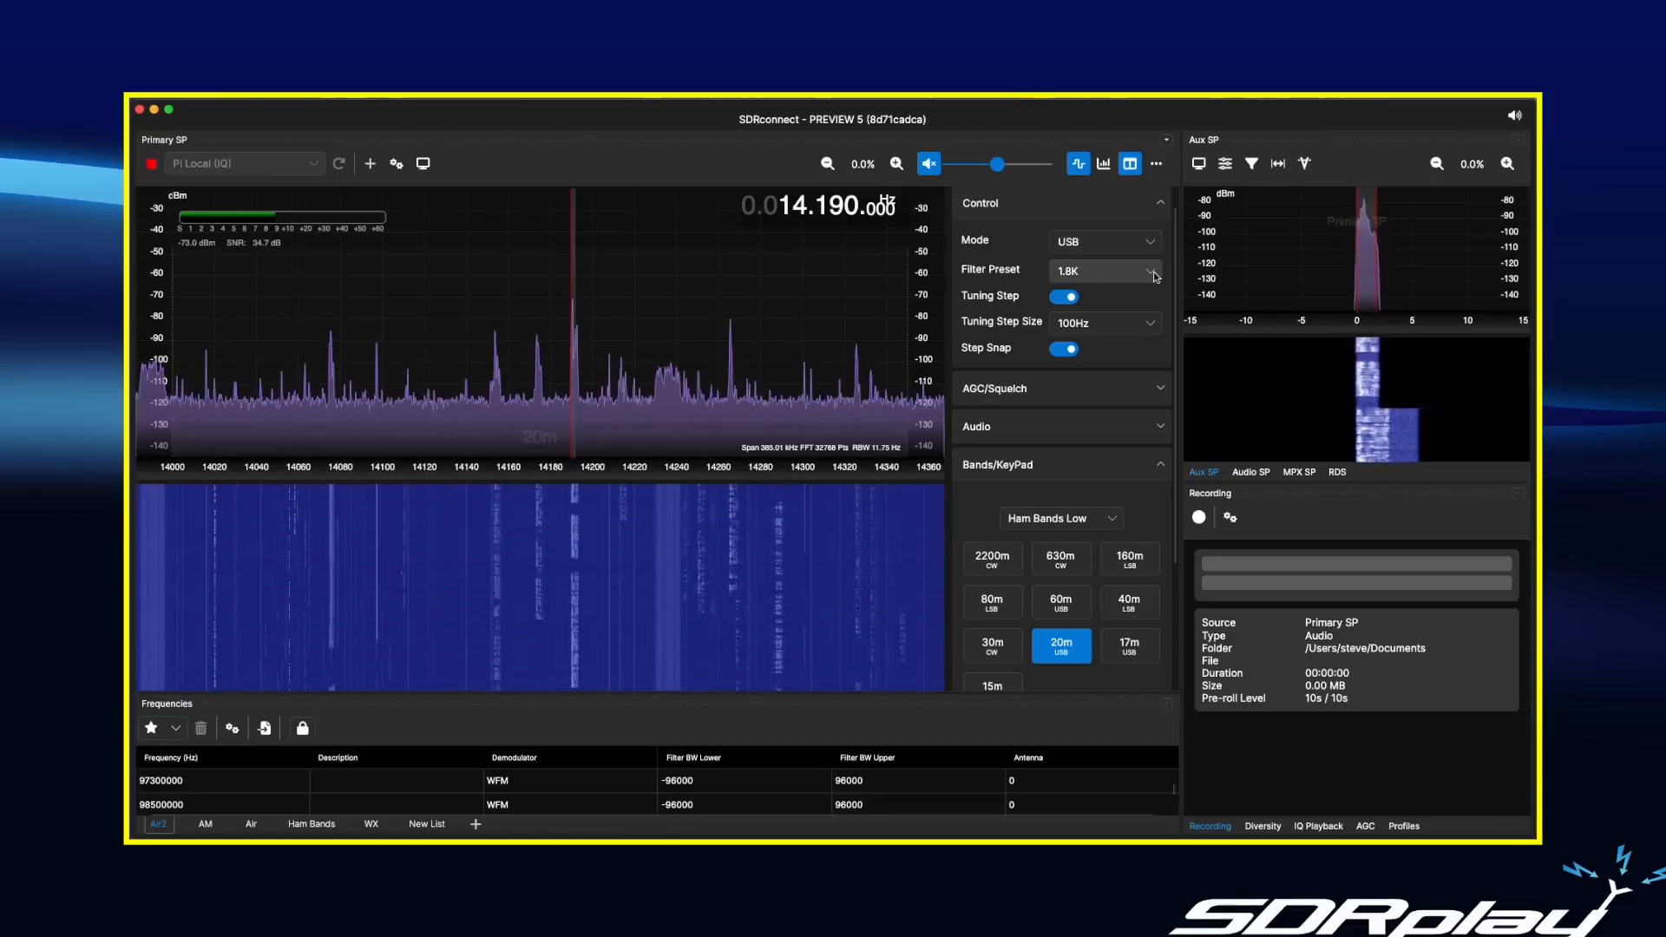
Switch the mode to LSB and widen its filter in the auxiliary spectrum to a custom 5.78K.
click(1108, 245)
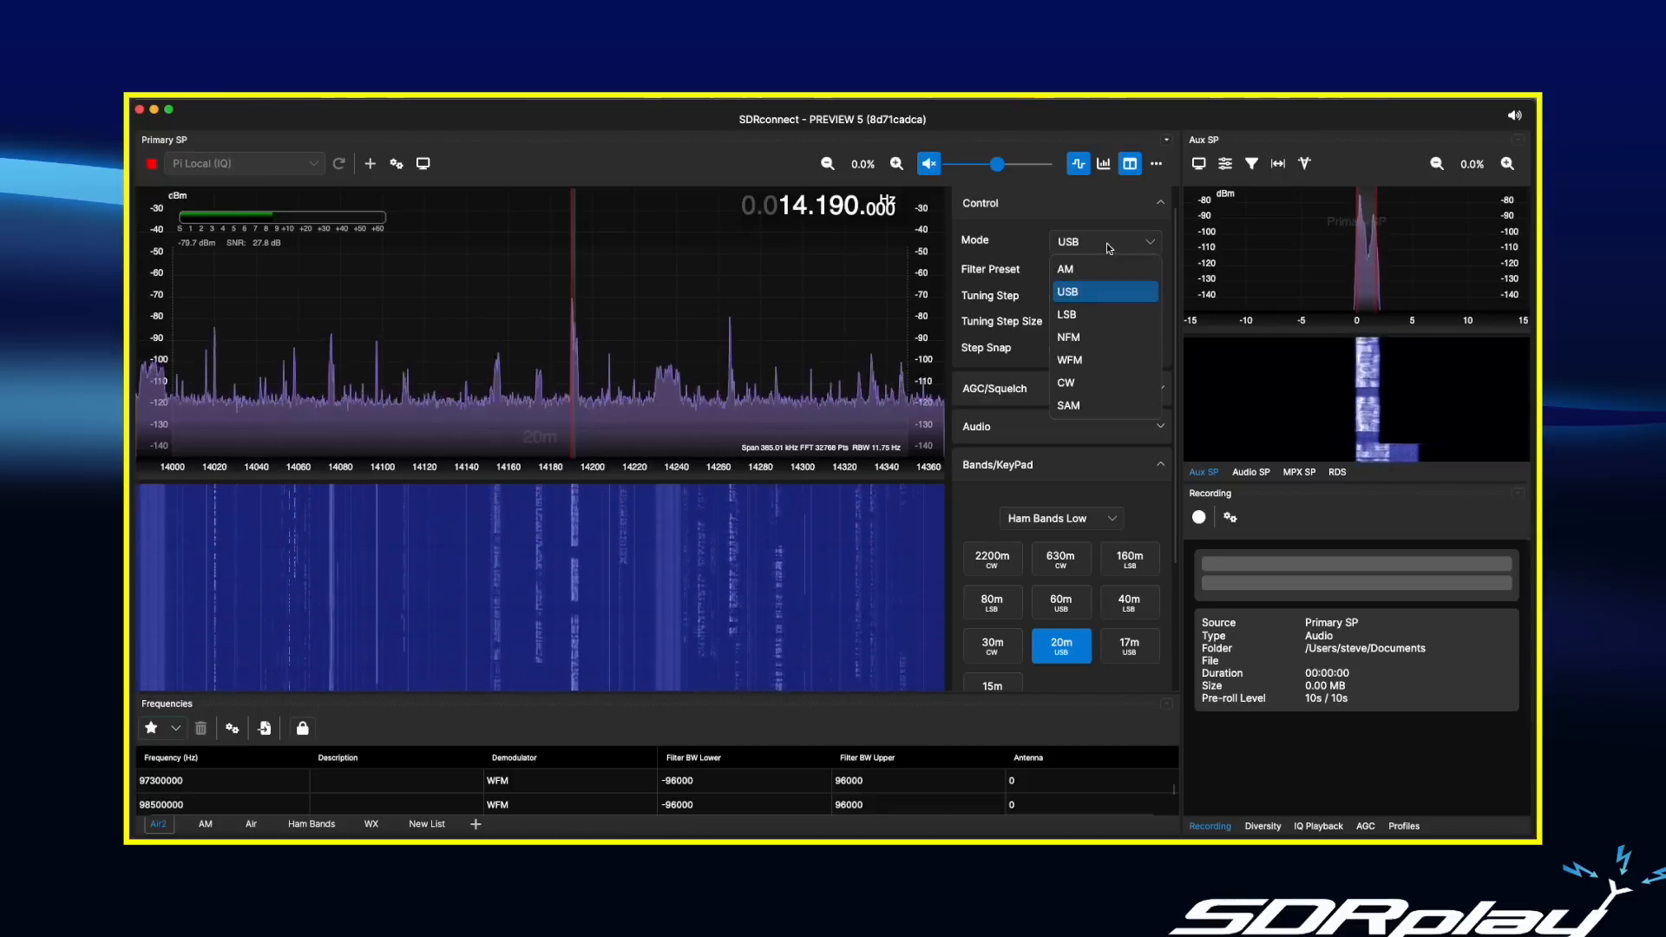
click(1068, 316)
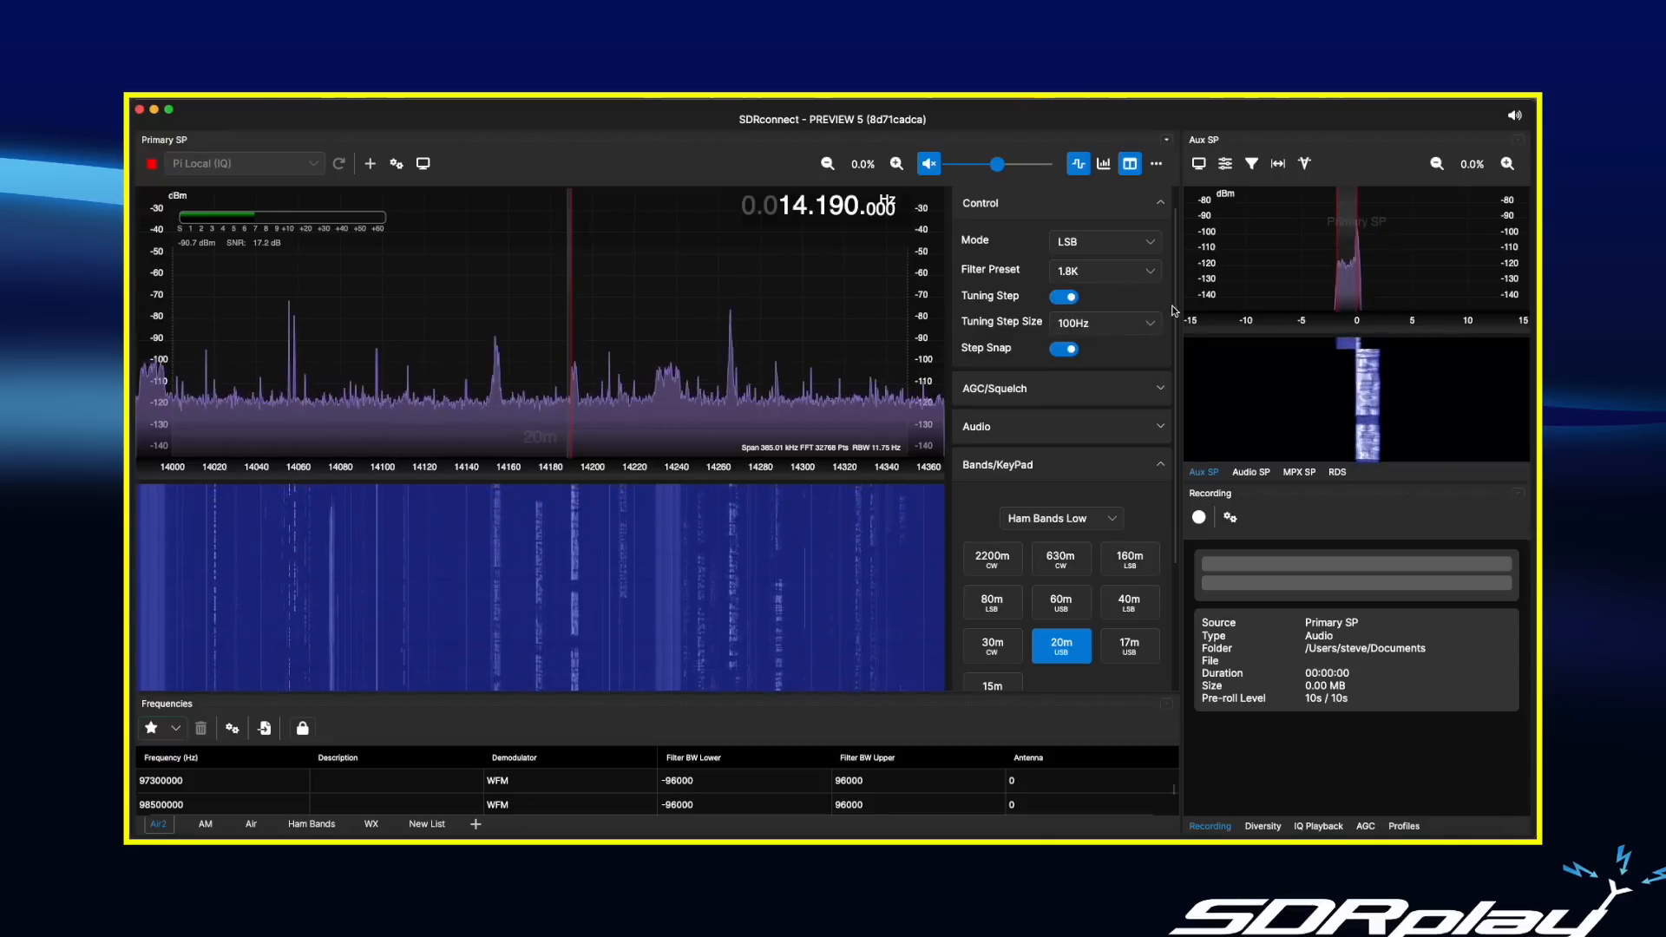
click(1153, 273)
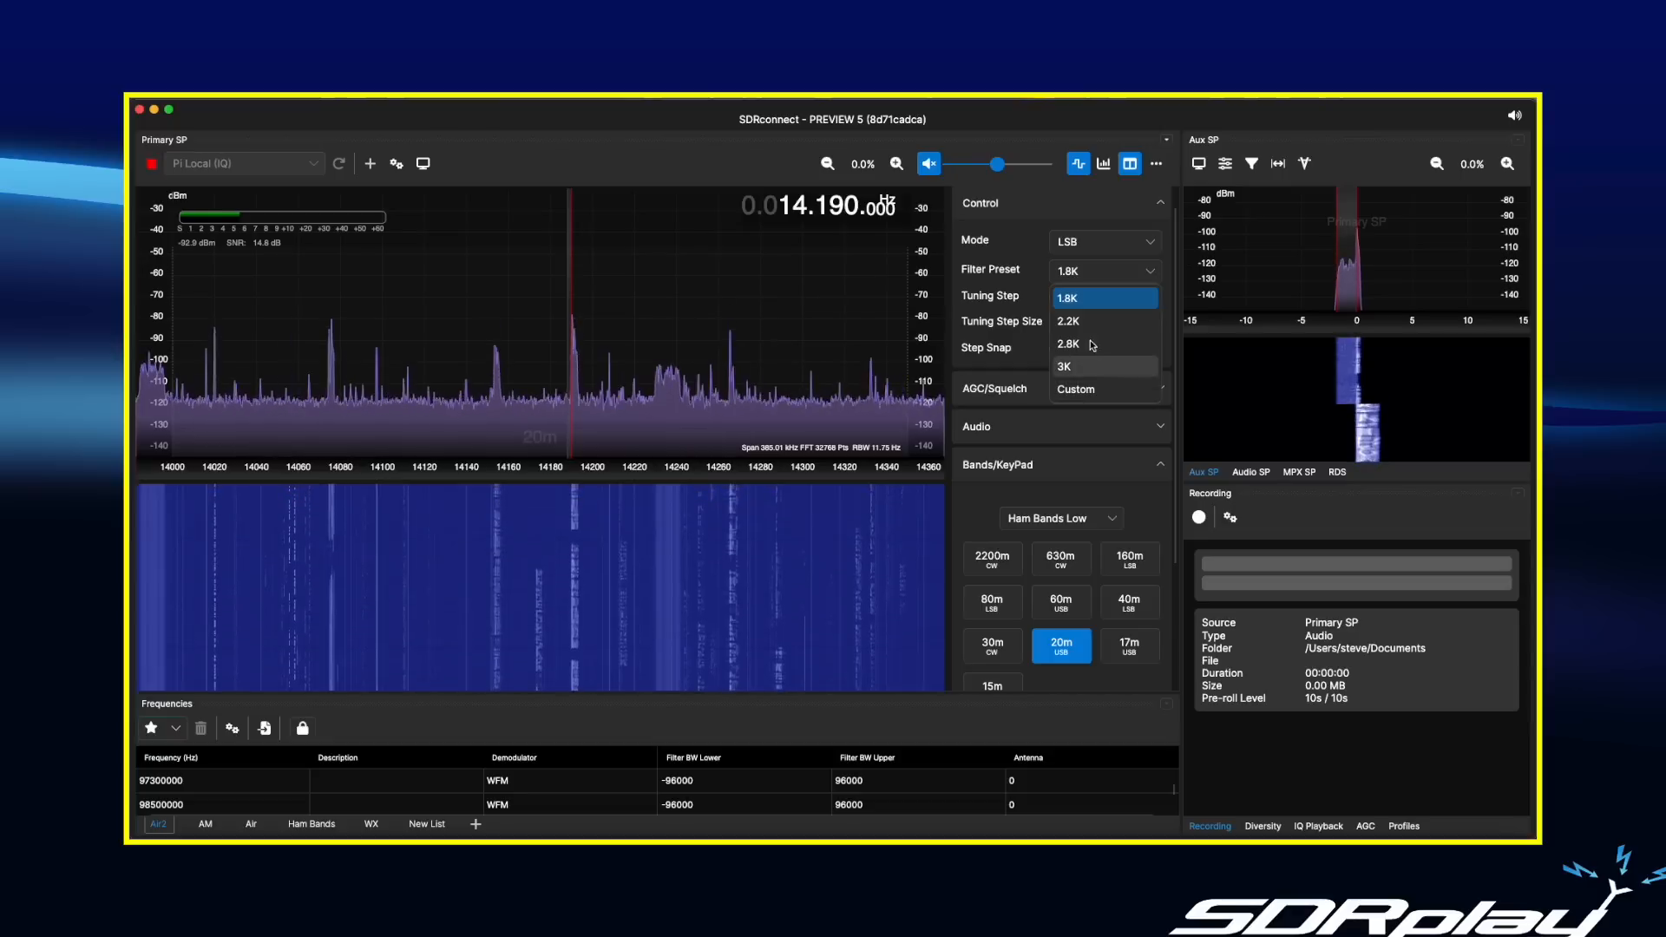
click(1339, 250)
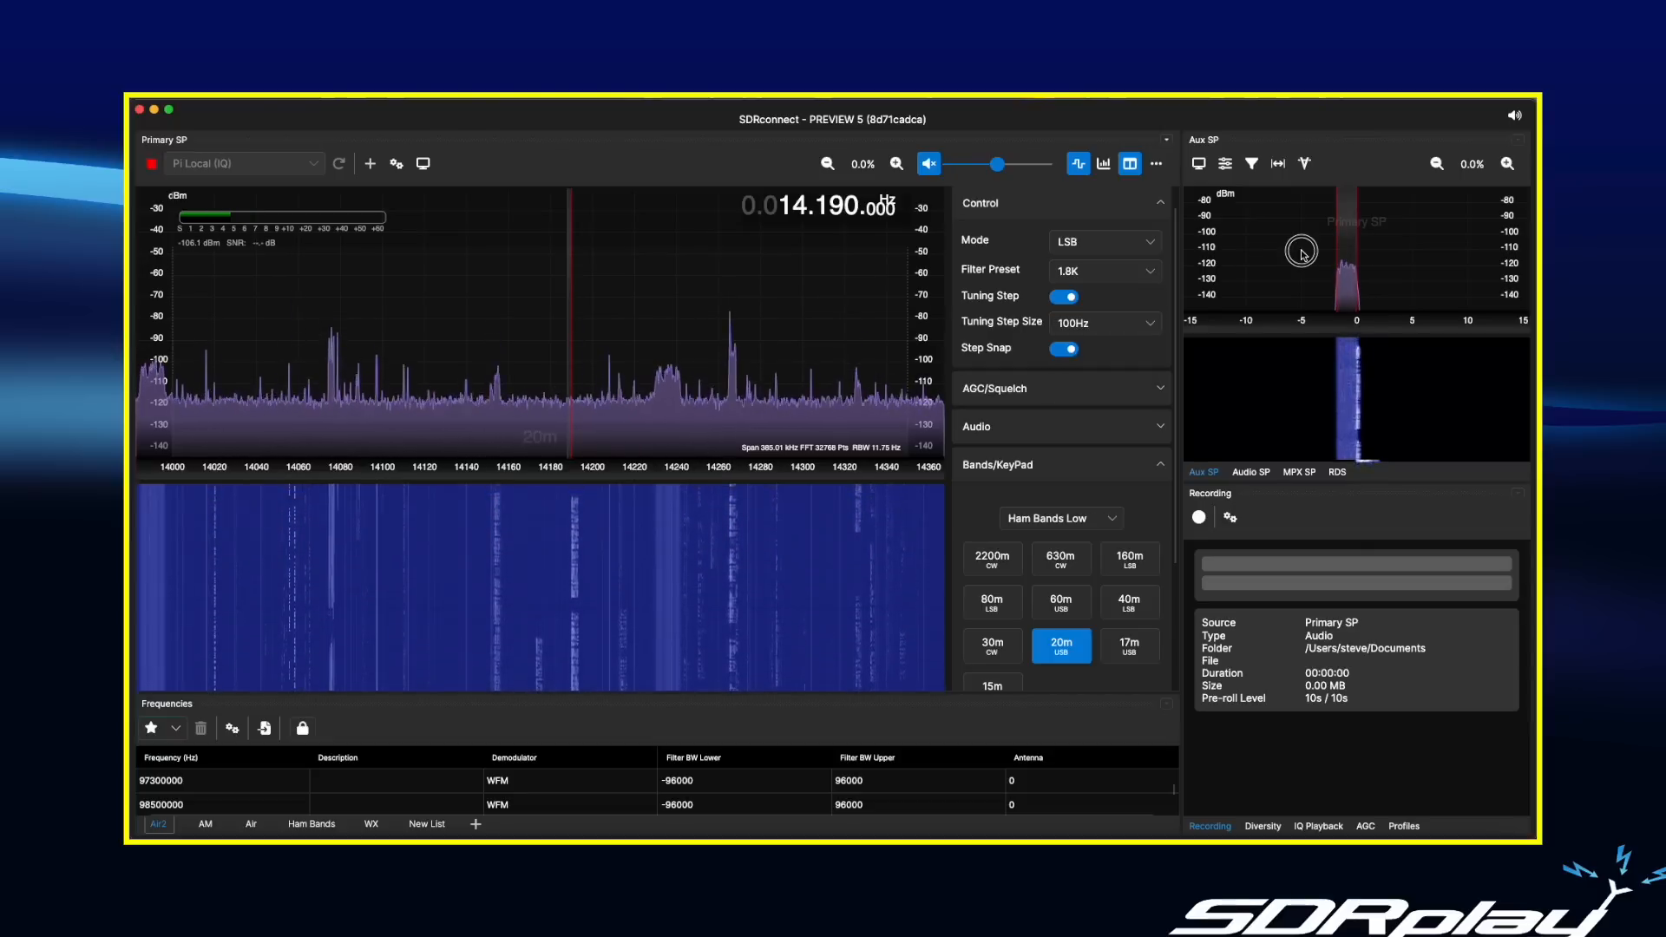
drag(1341, 289, 1293, 287)
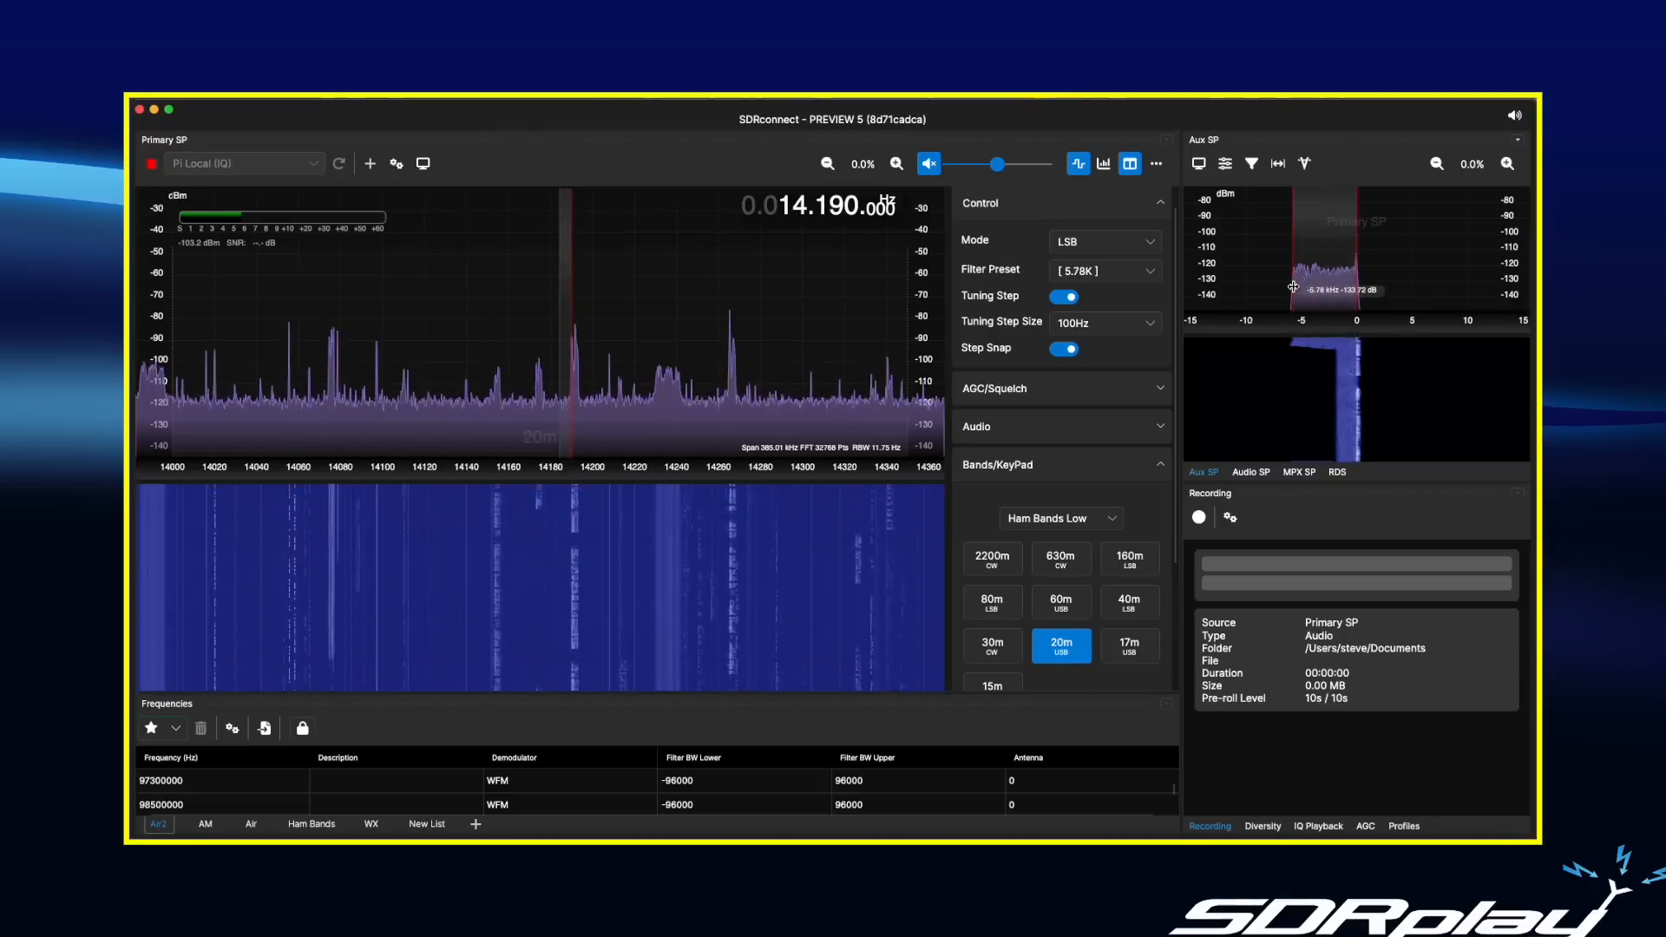
Switch the mode back to USB and recall its custom 5.38K filter.
click(1100, 245)
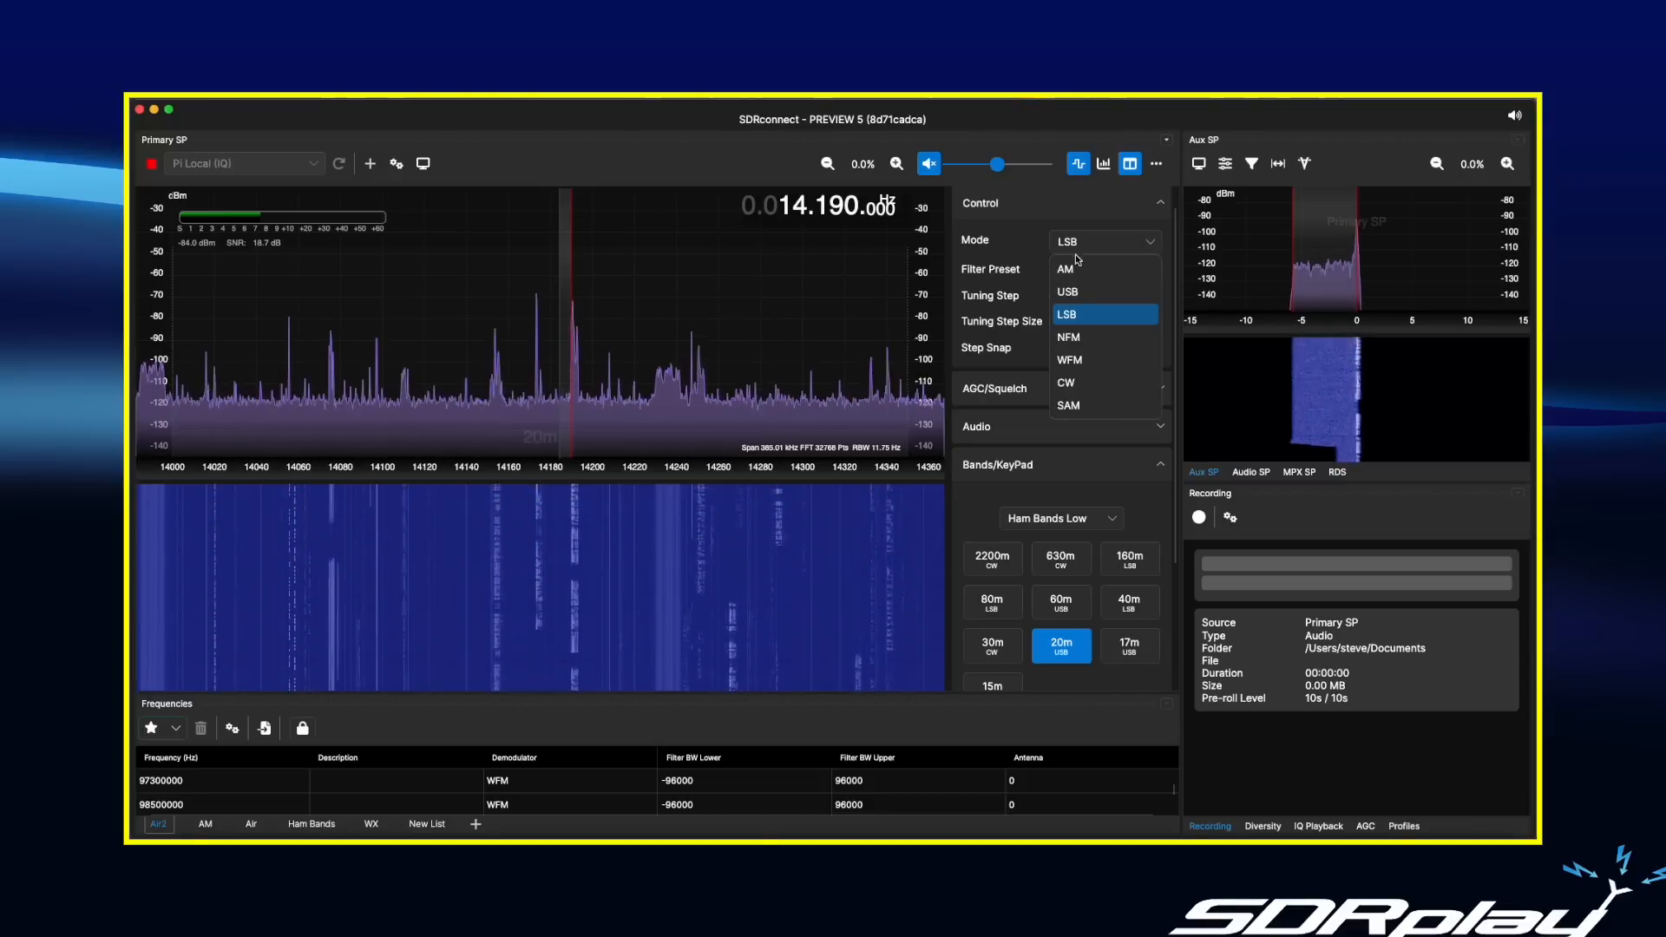
click(1075, 288)
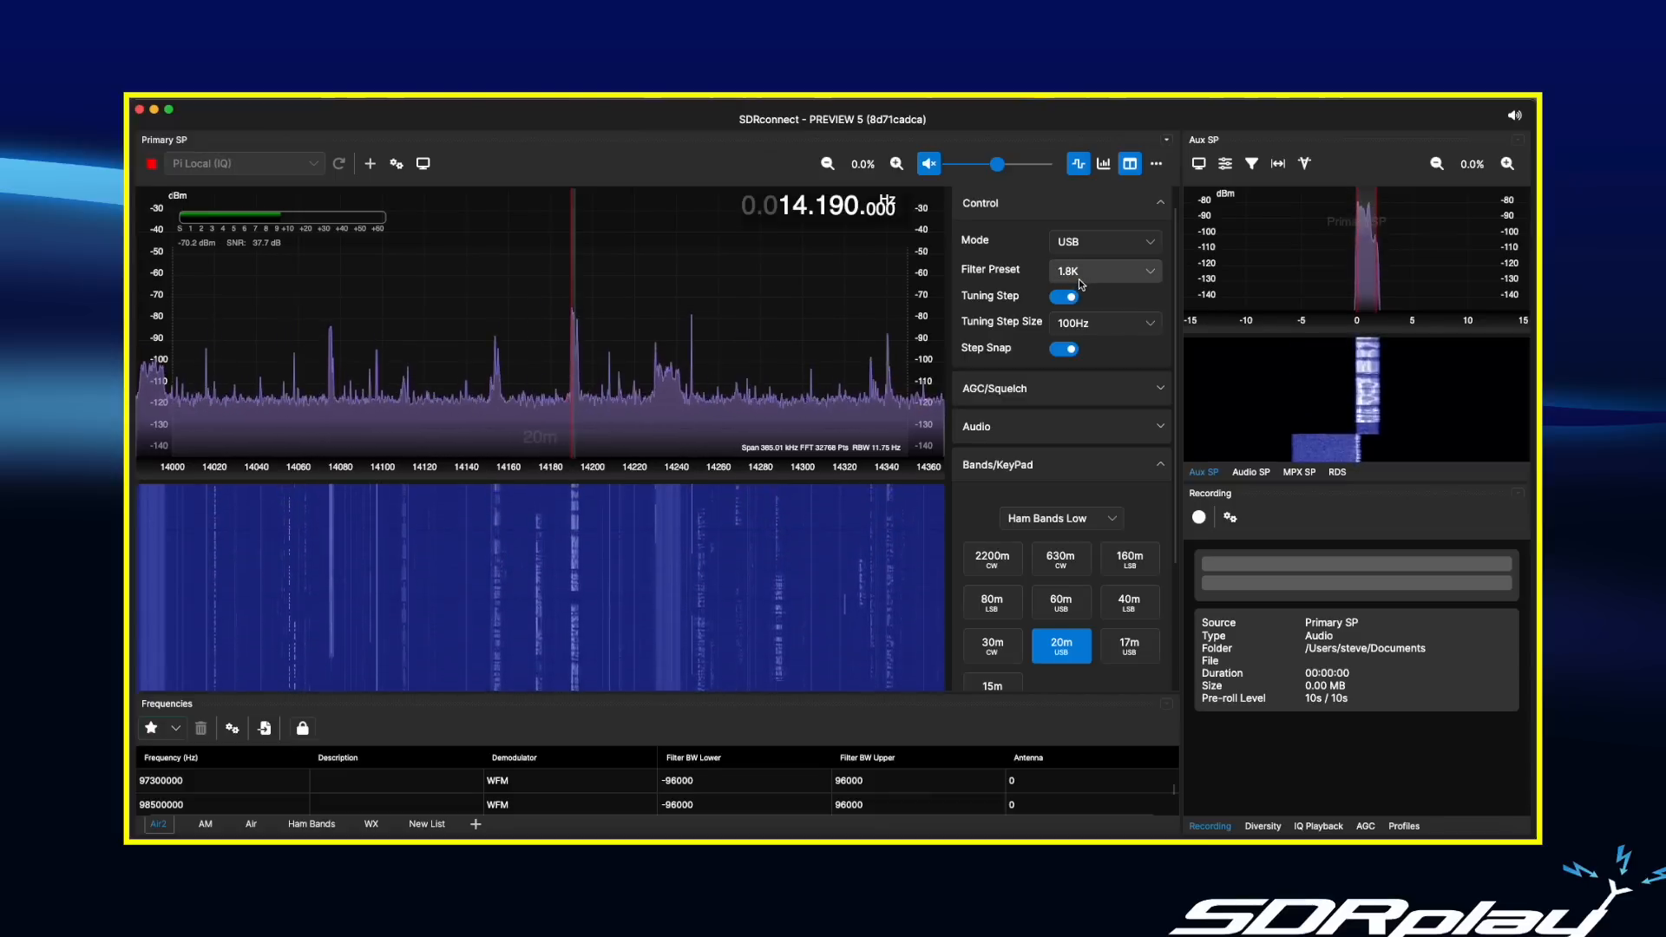
click(1152, 273)
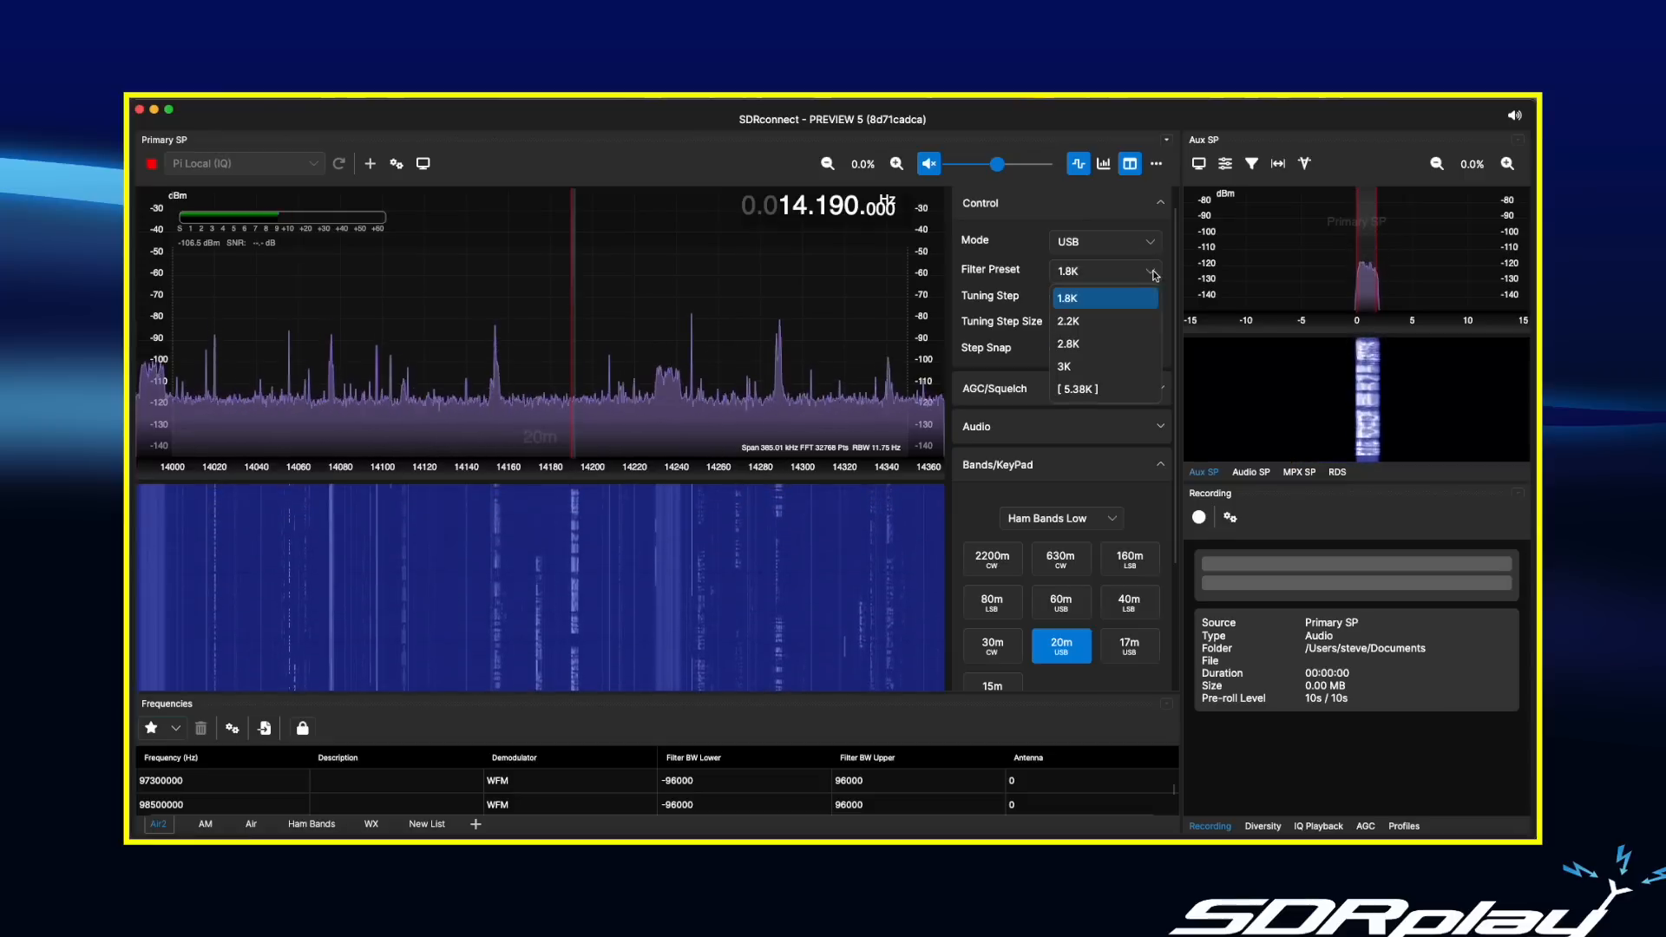
click(1080, 389)
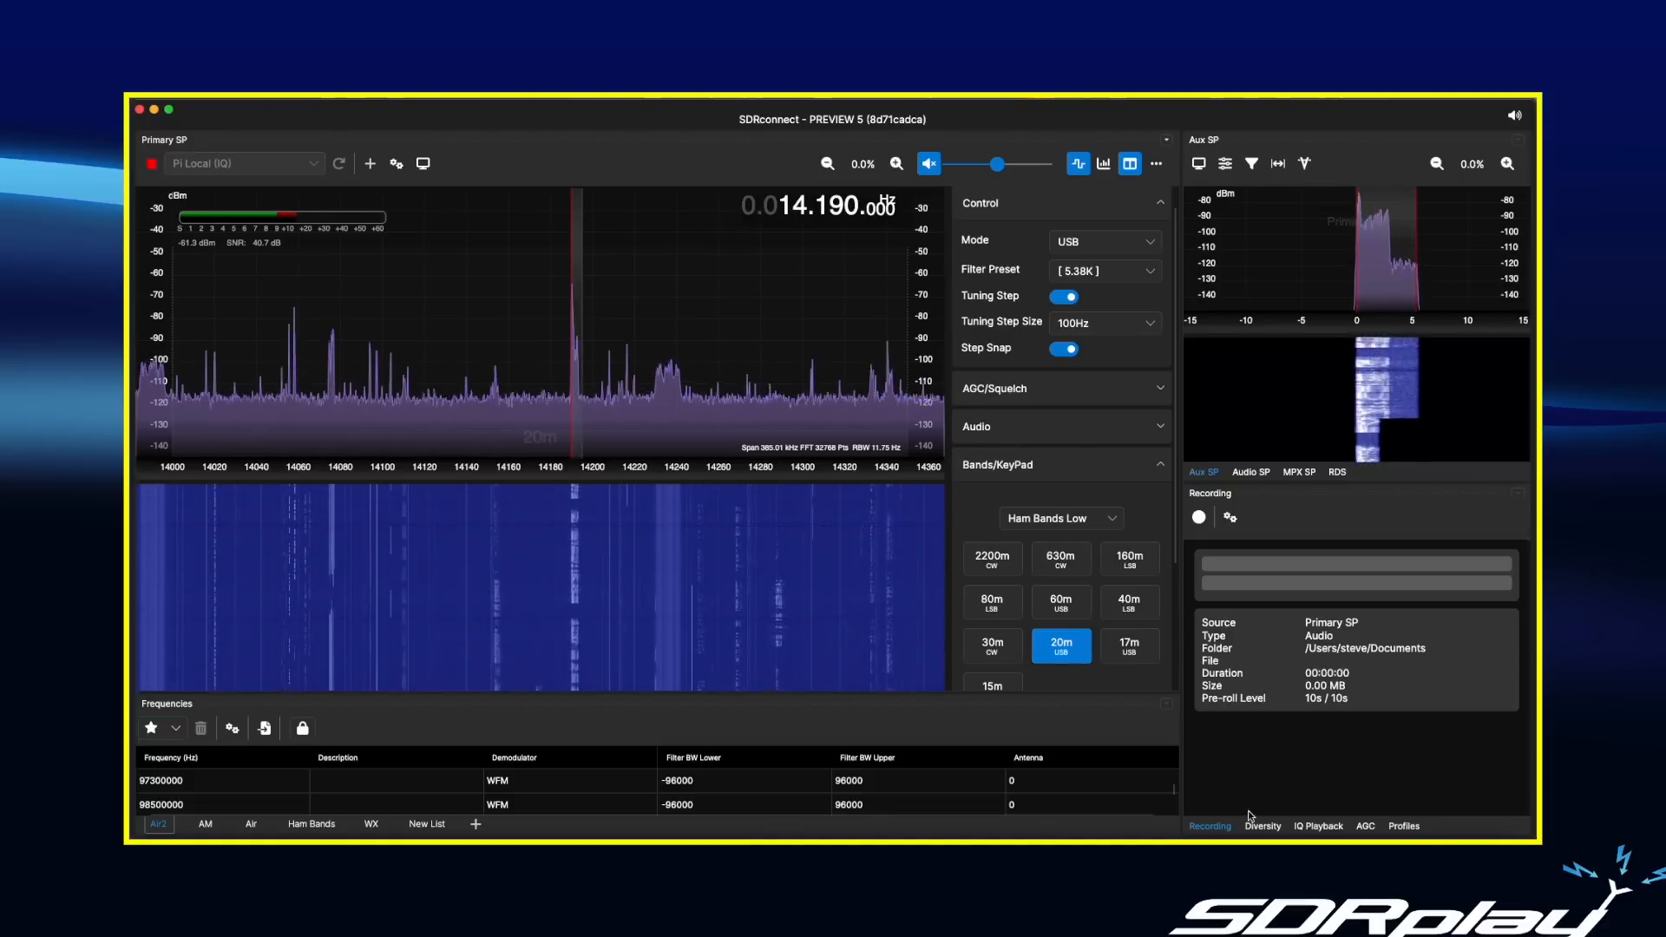
Save the current 20m USB settings with the custom filter as a new device profile named 20m.
click(1403, 826)
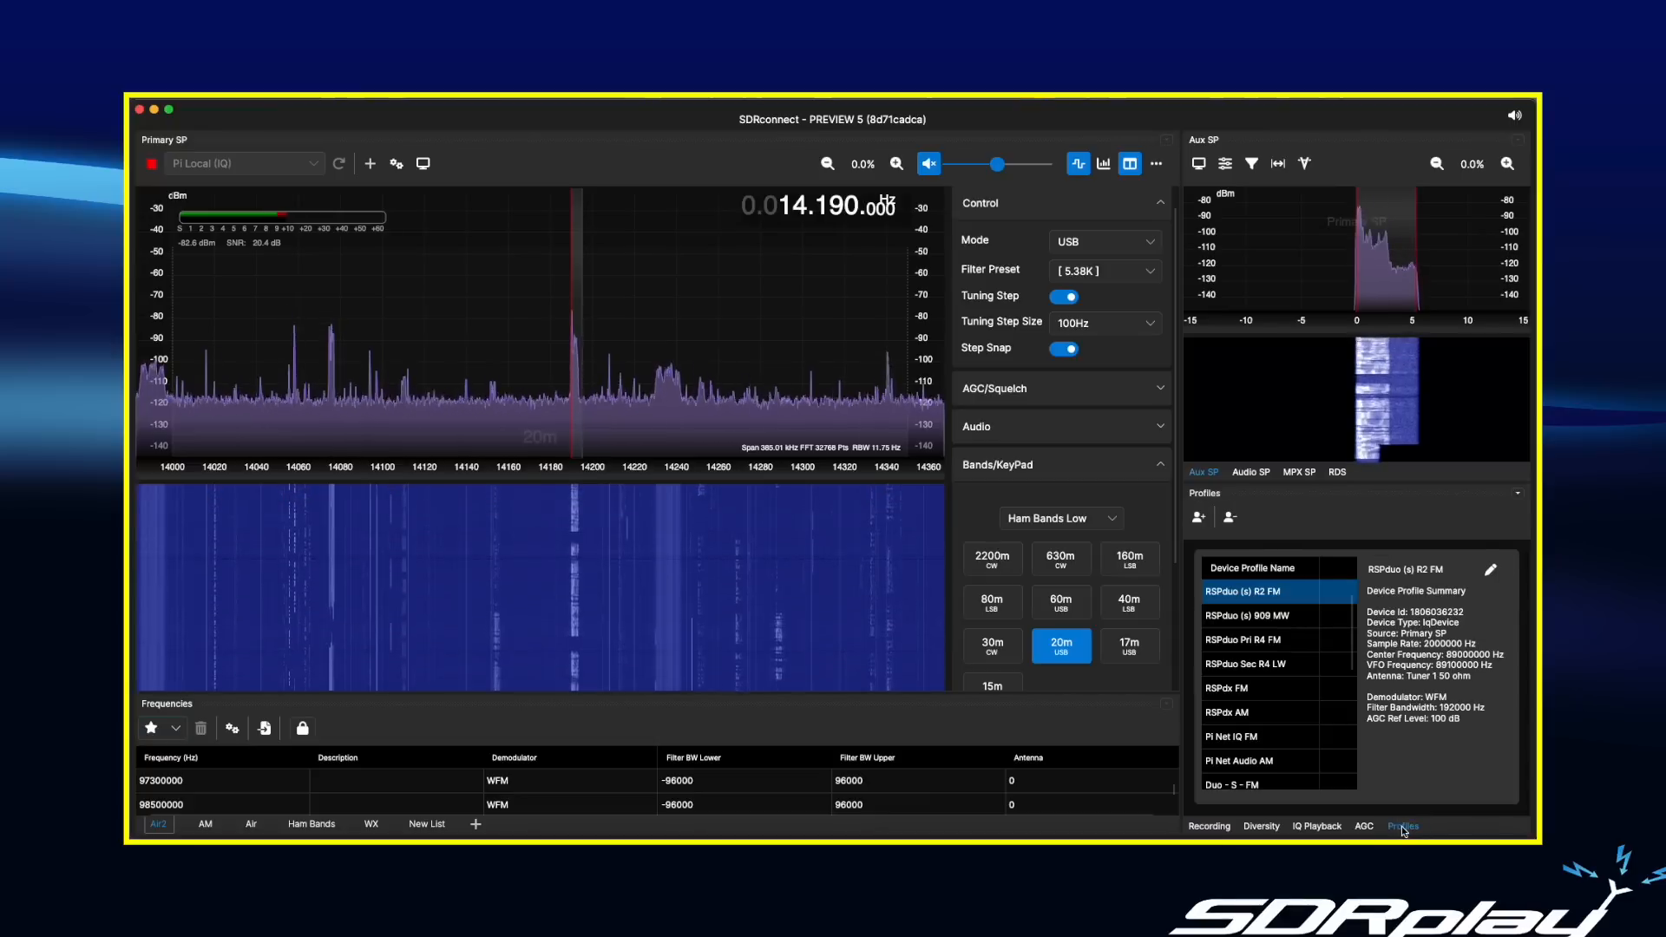
click(1198, 519)
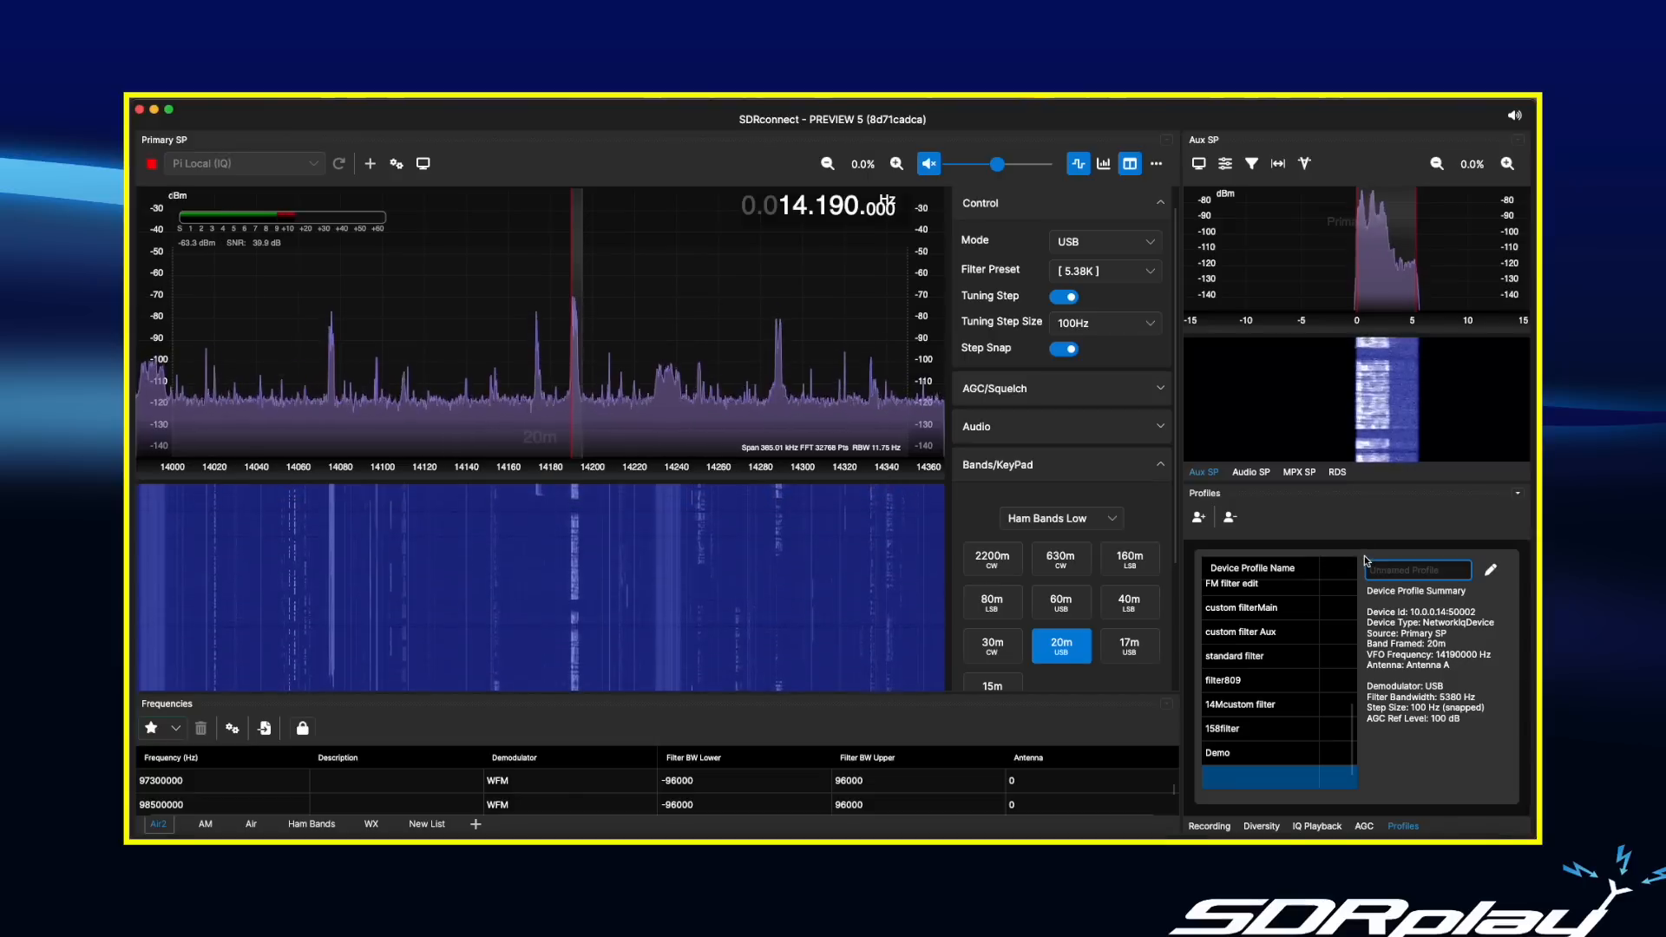
text(20m)
key(Return)
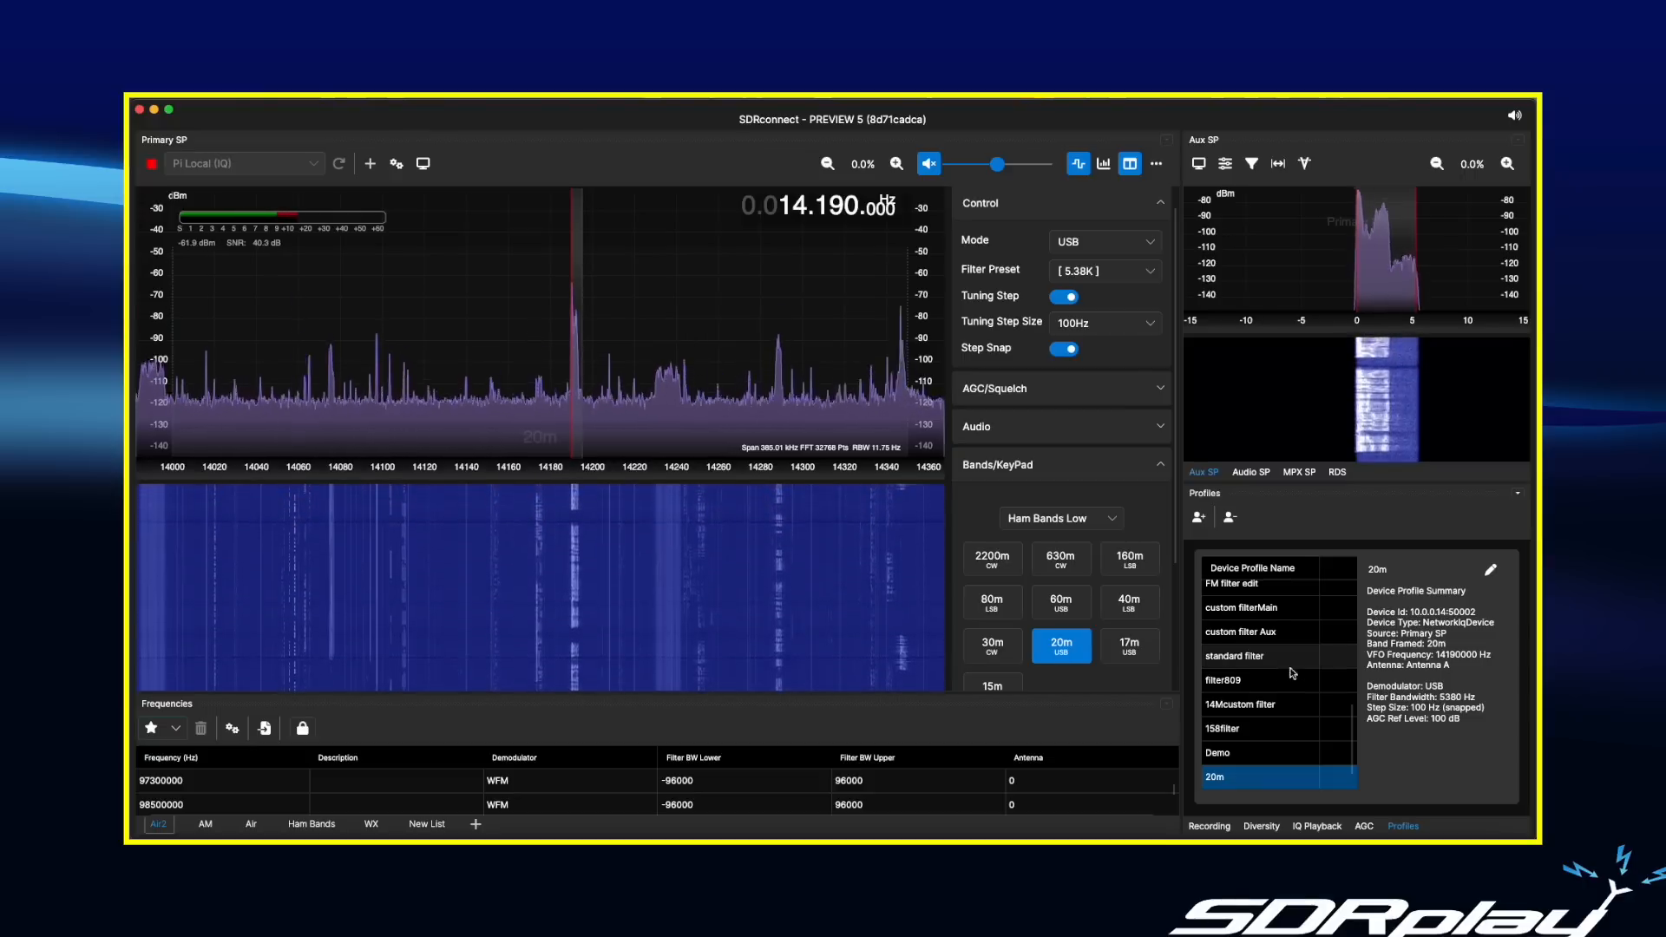
Switch to the 60m band and narrow the USB filter to a custom 2.68K.
click(1060, 609)
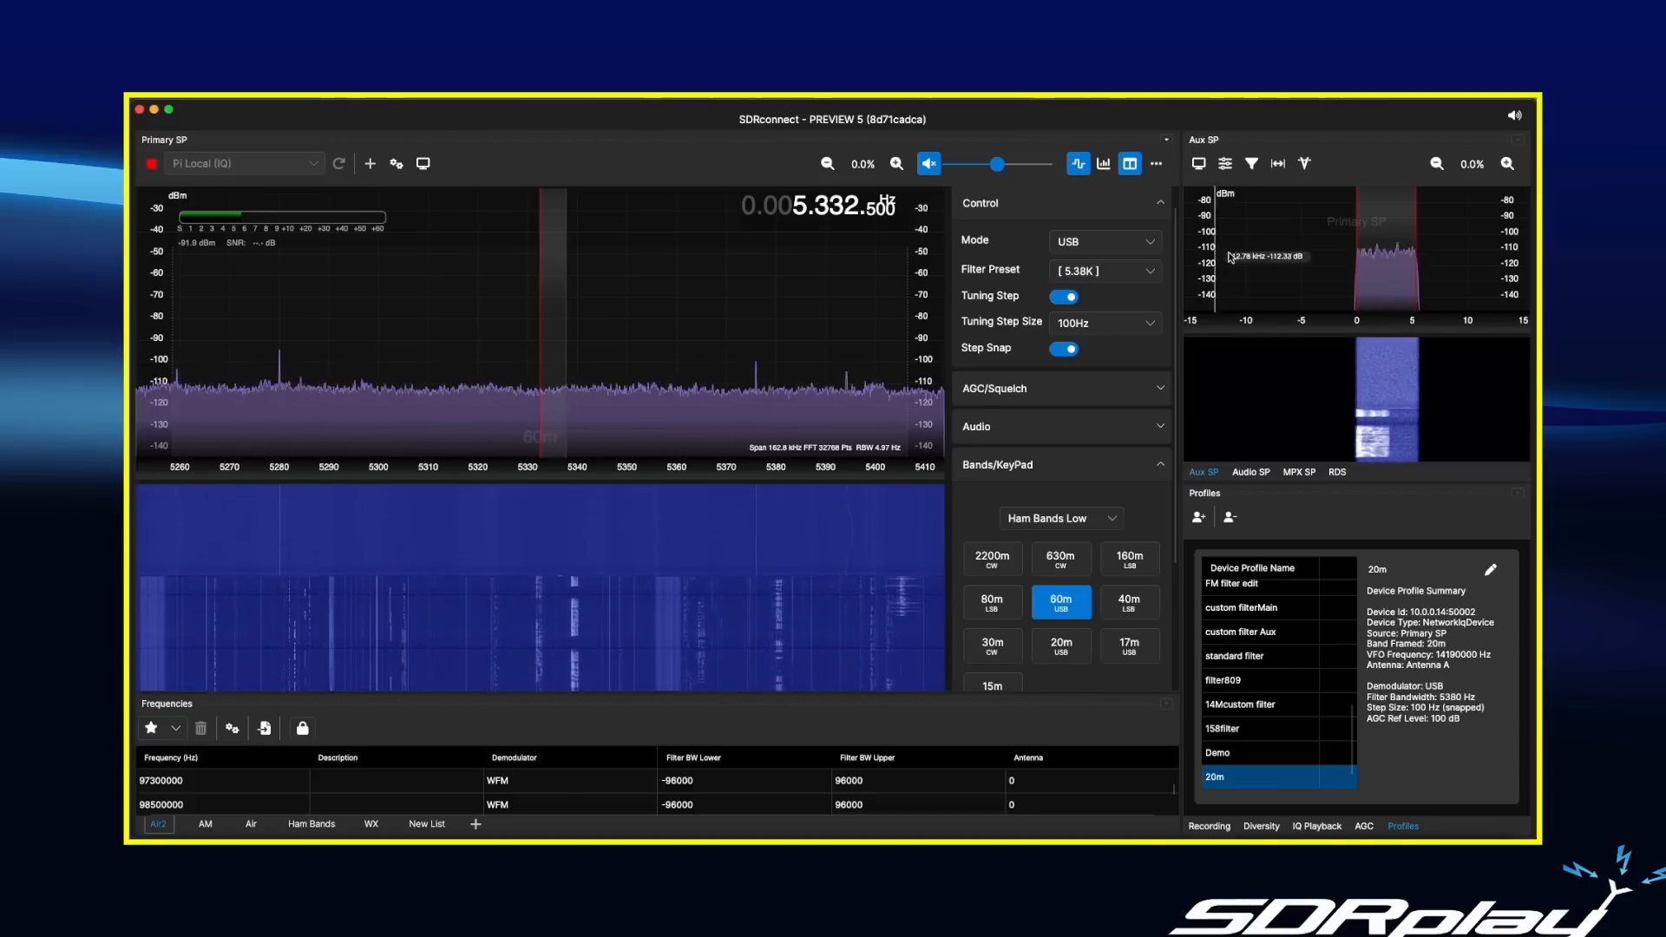
drag(1417, 233, 1387, 241)
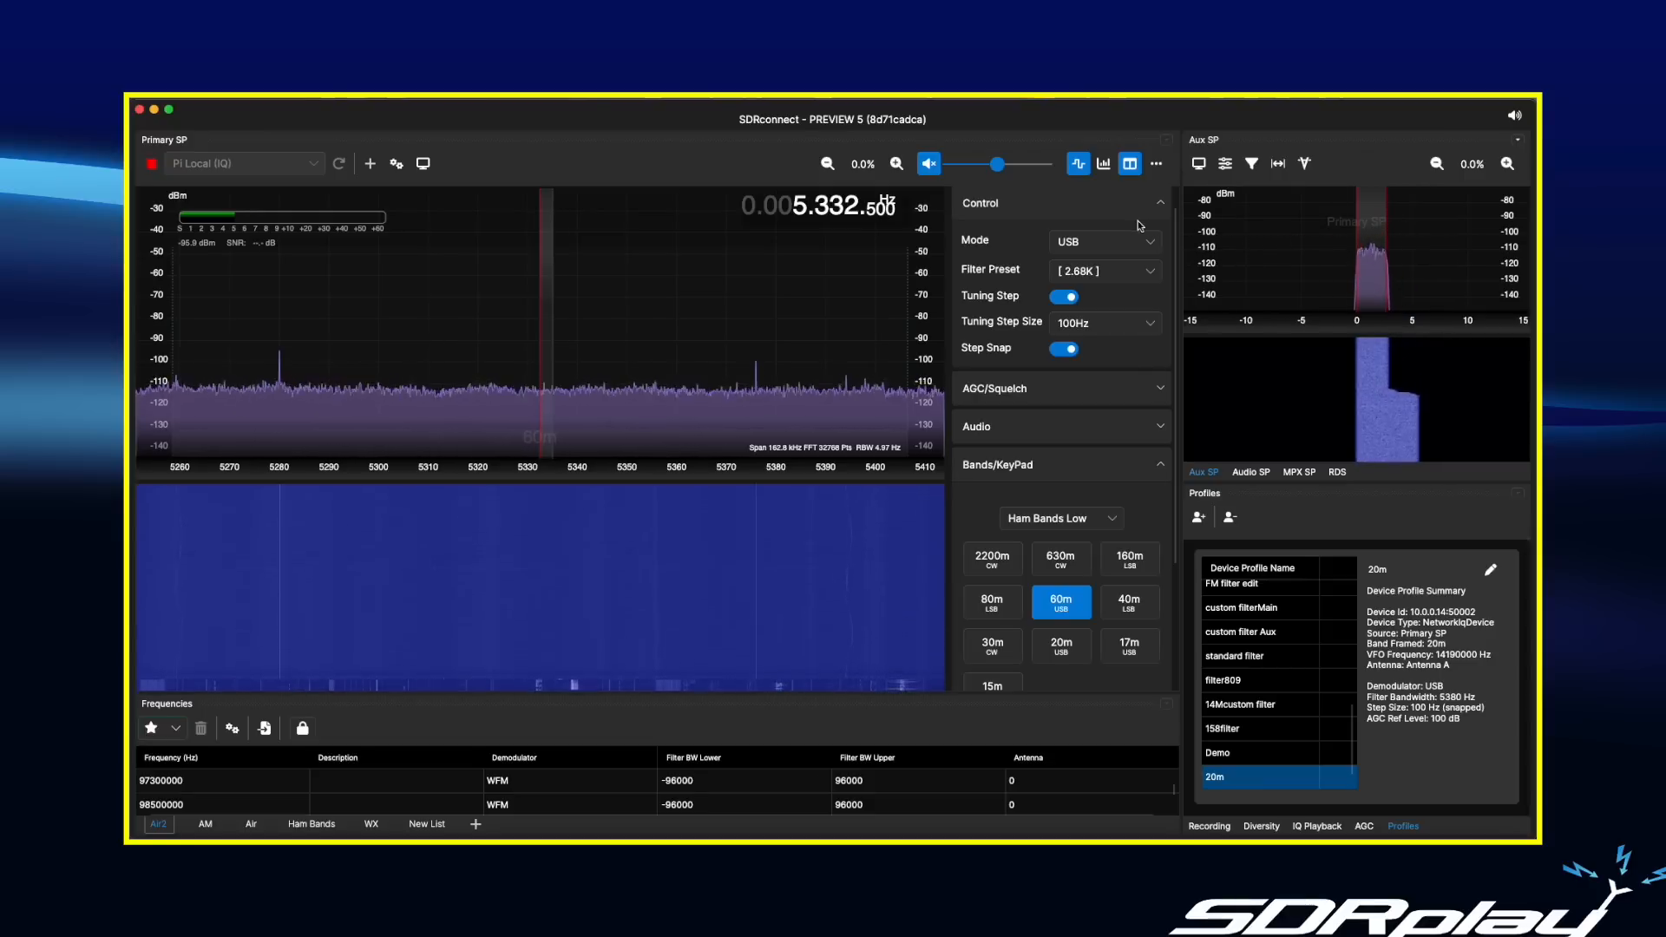
Save the 60m settings as a new device profile named 60m, and select the 20m profile.
click(1199, 518)
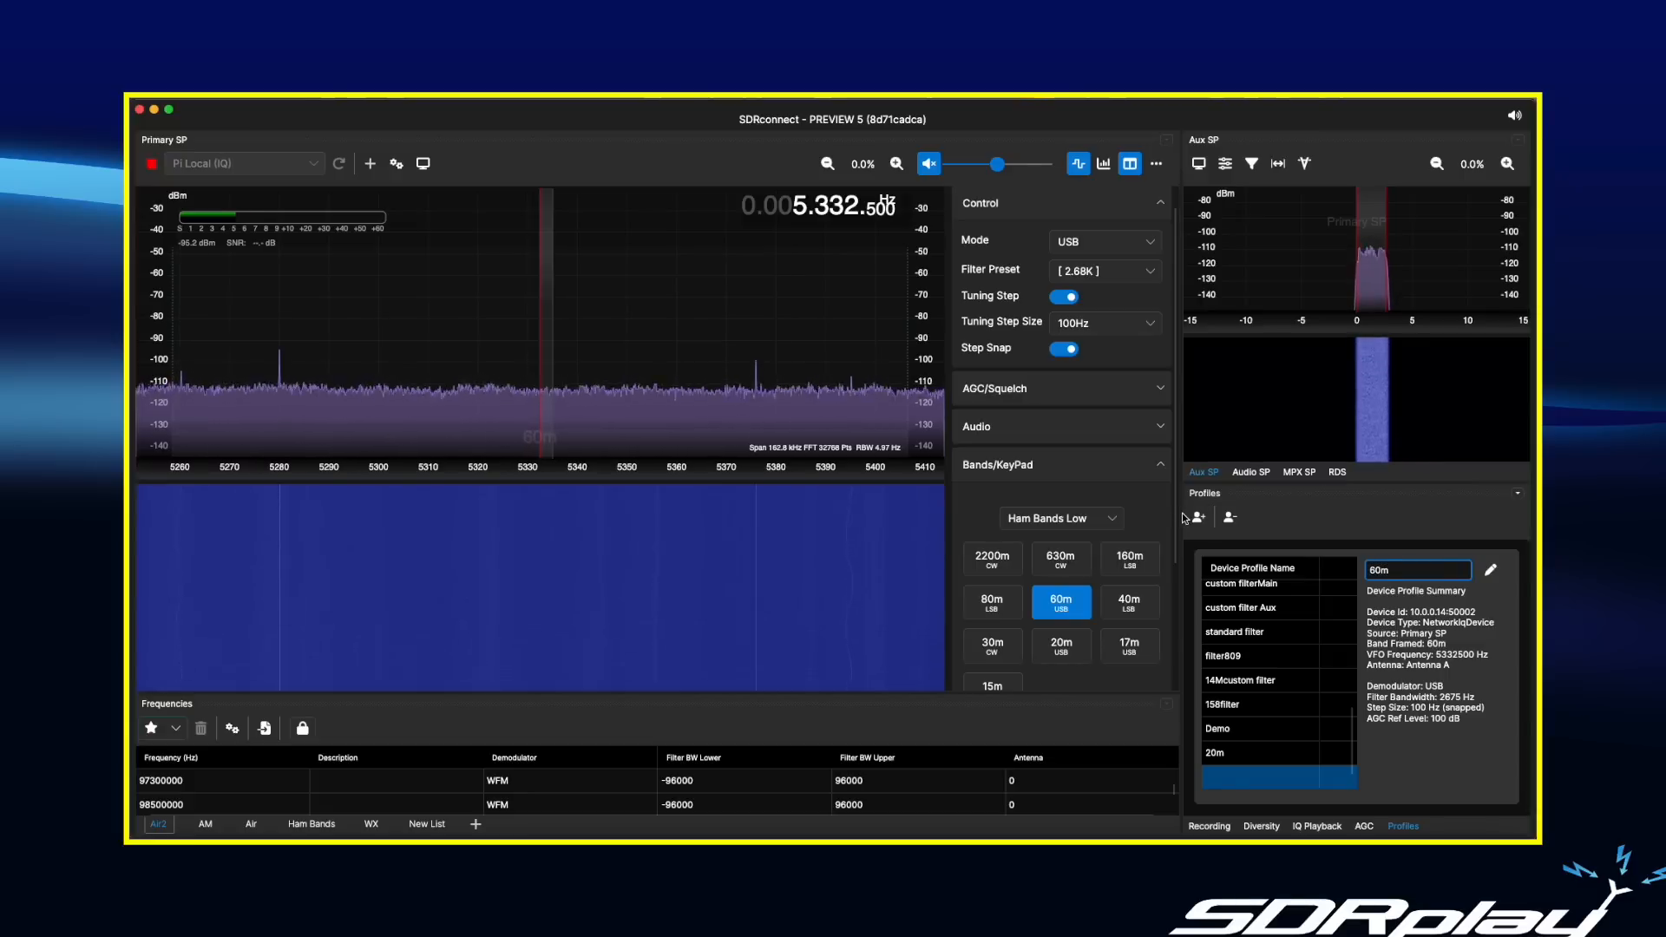
text(60m)
key(Return)
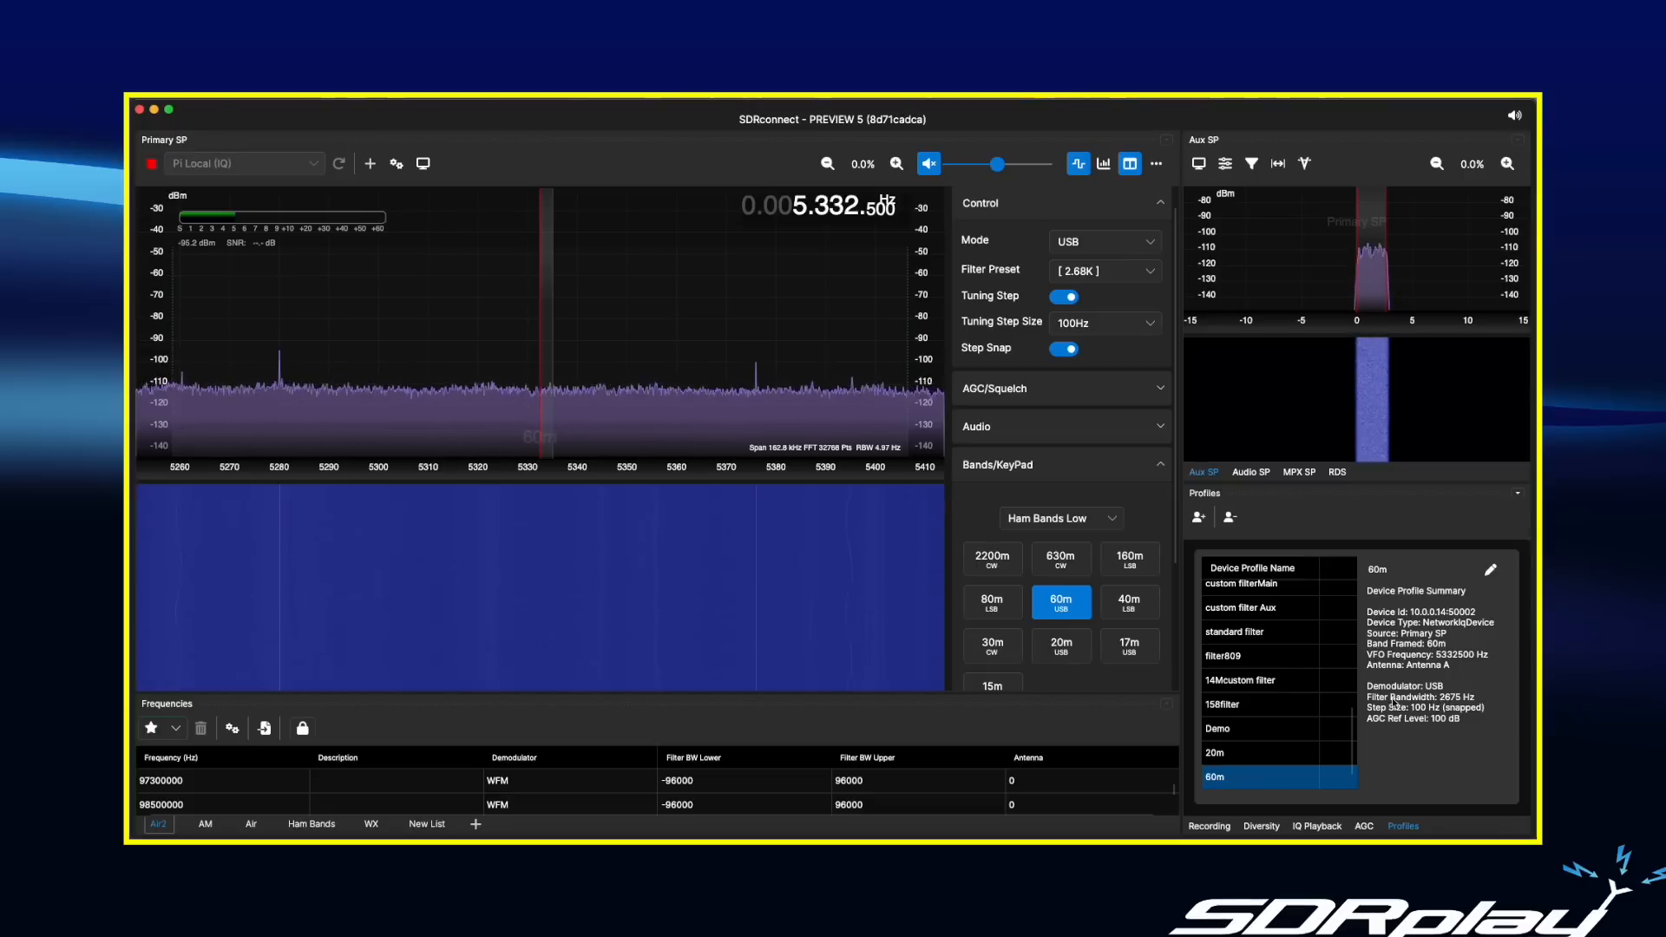
click(1216, 753)
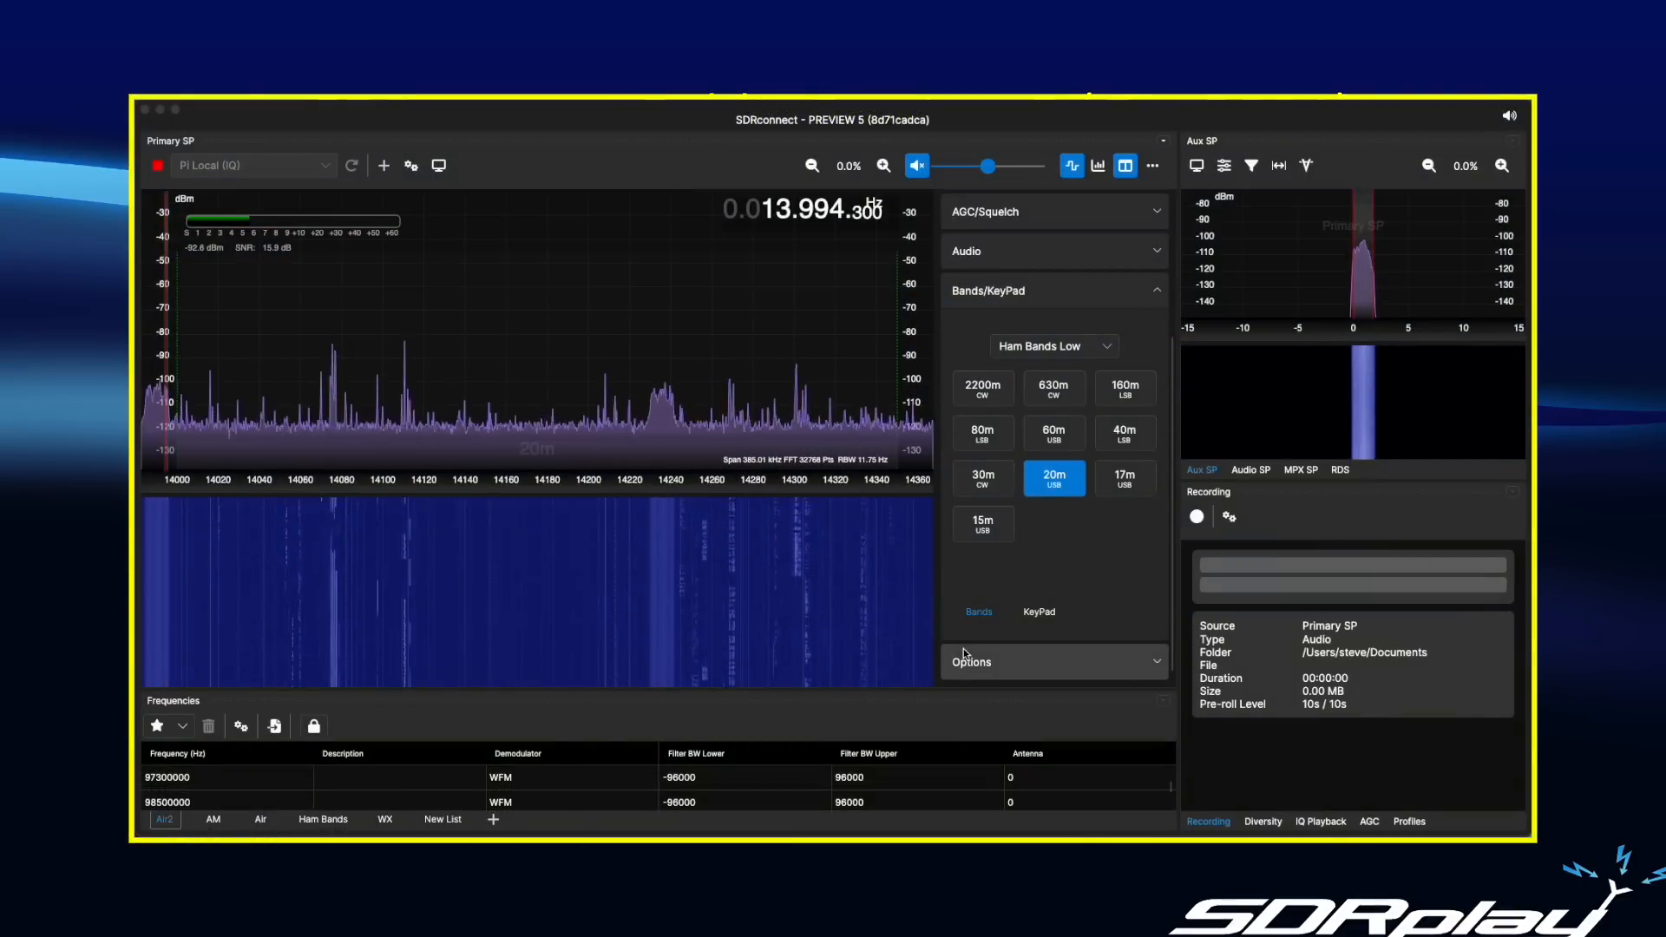
Turn on Peak Detection in the display options for the 20m ham band spectrum.
click(1131, 669)
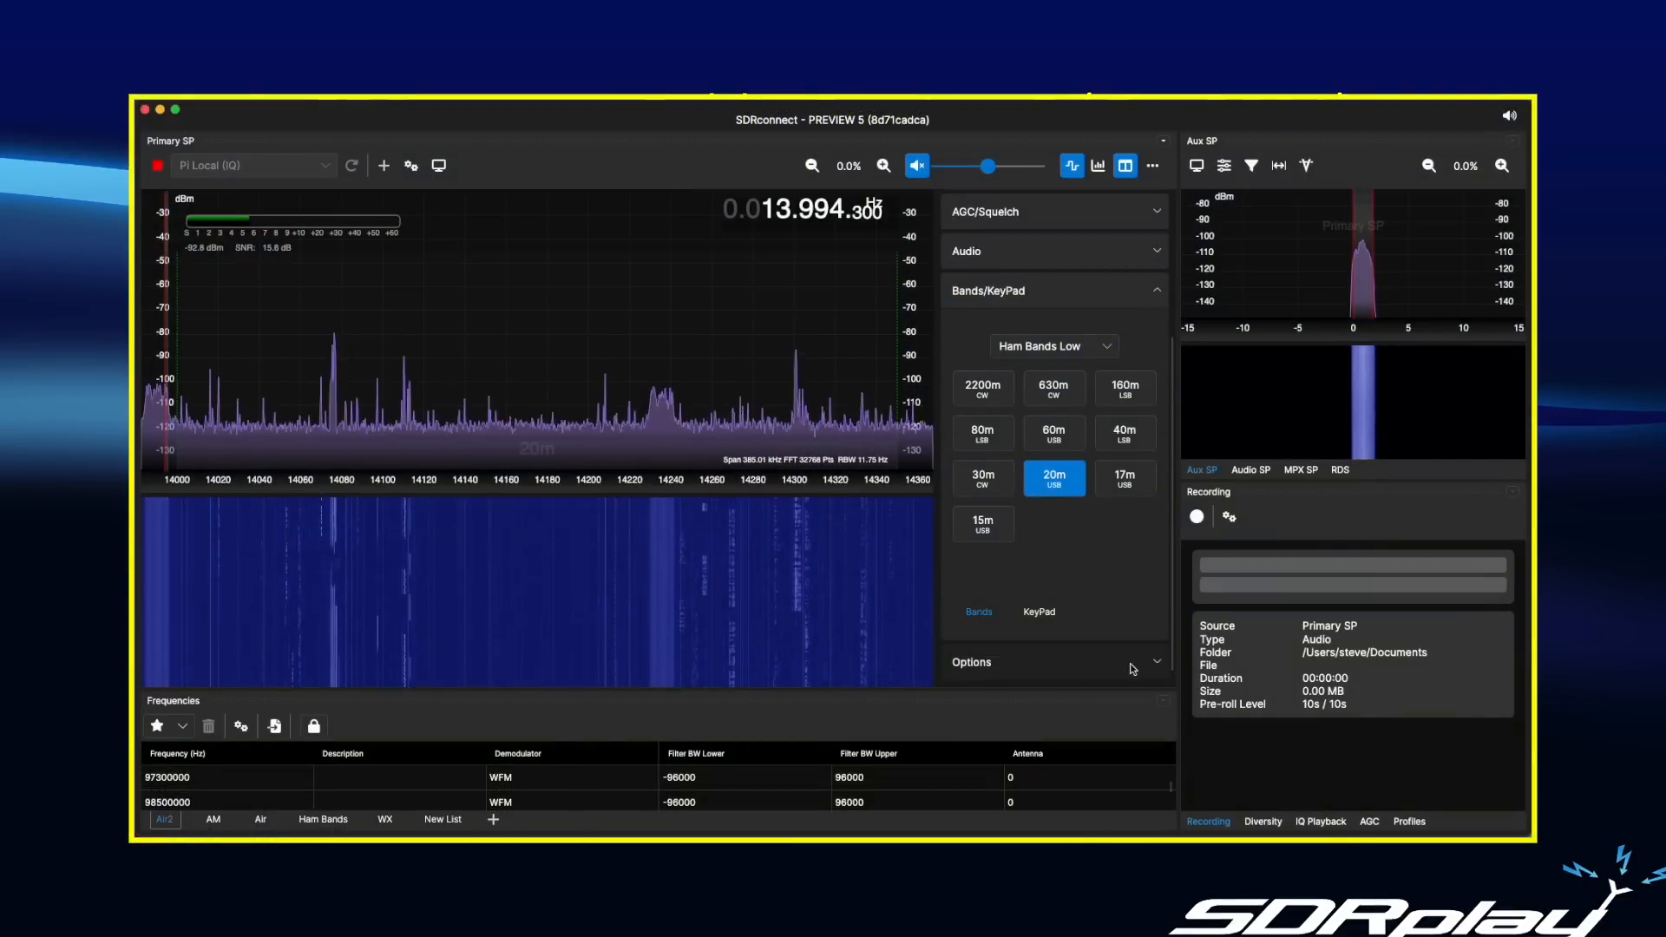
scroll(1131, 669, down, 3)
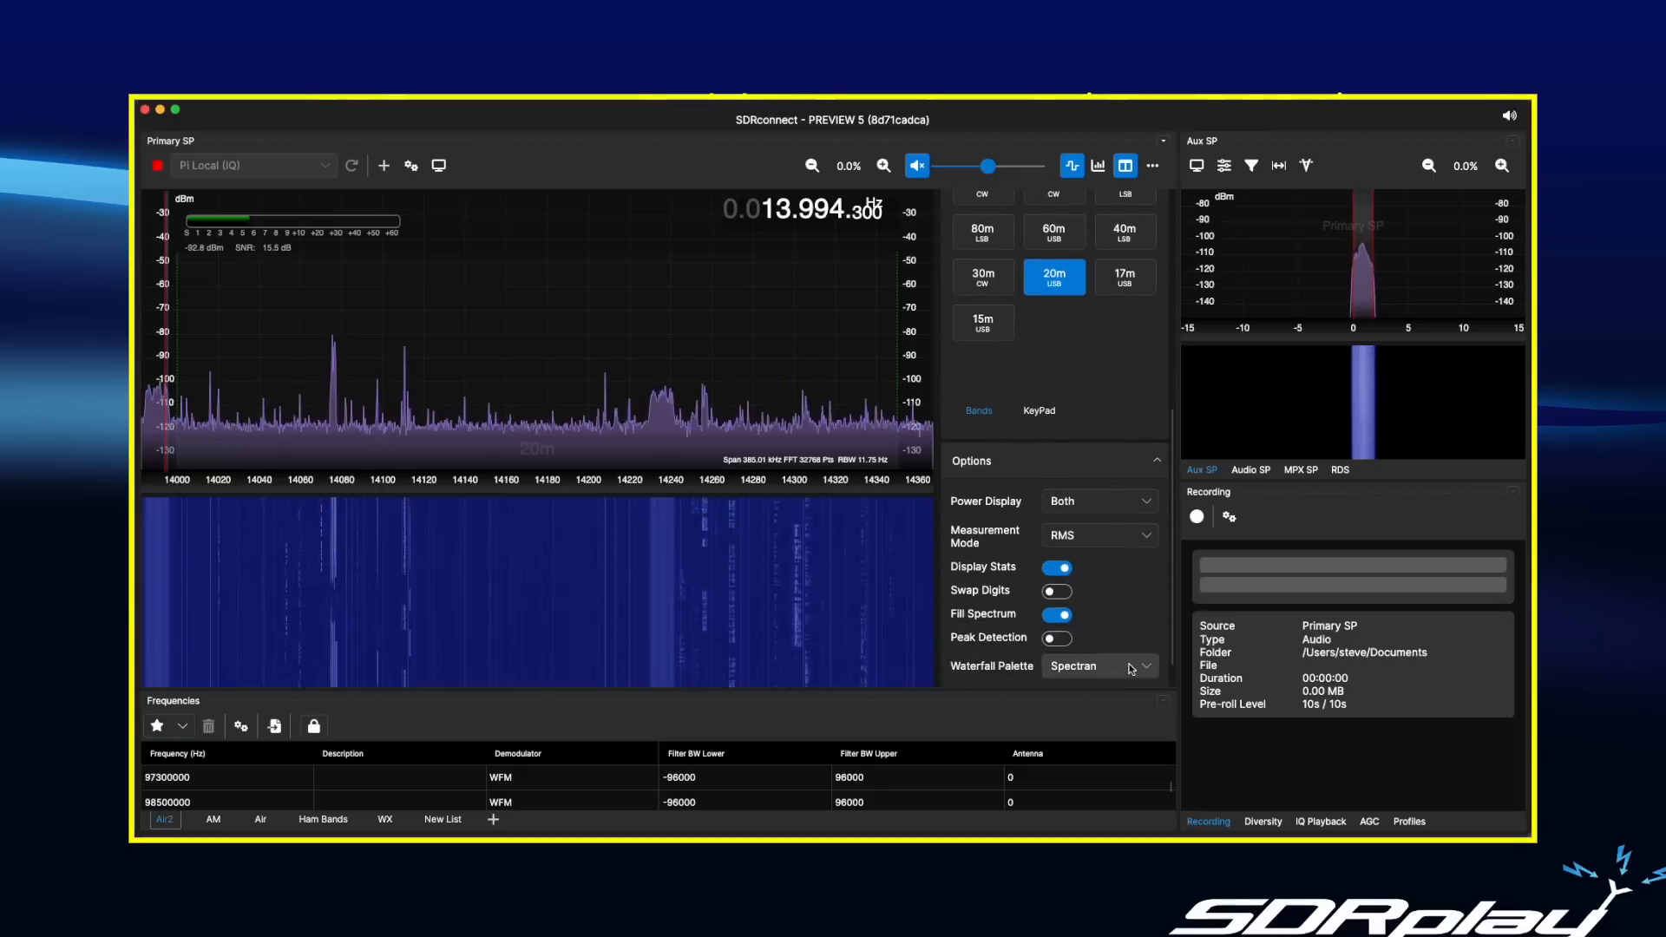
click(1064, 628)
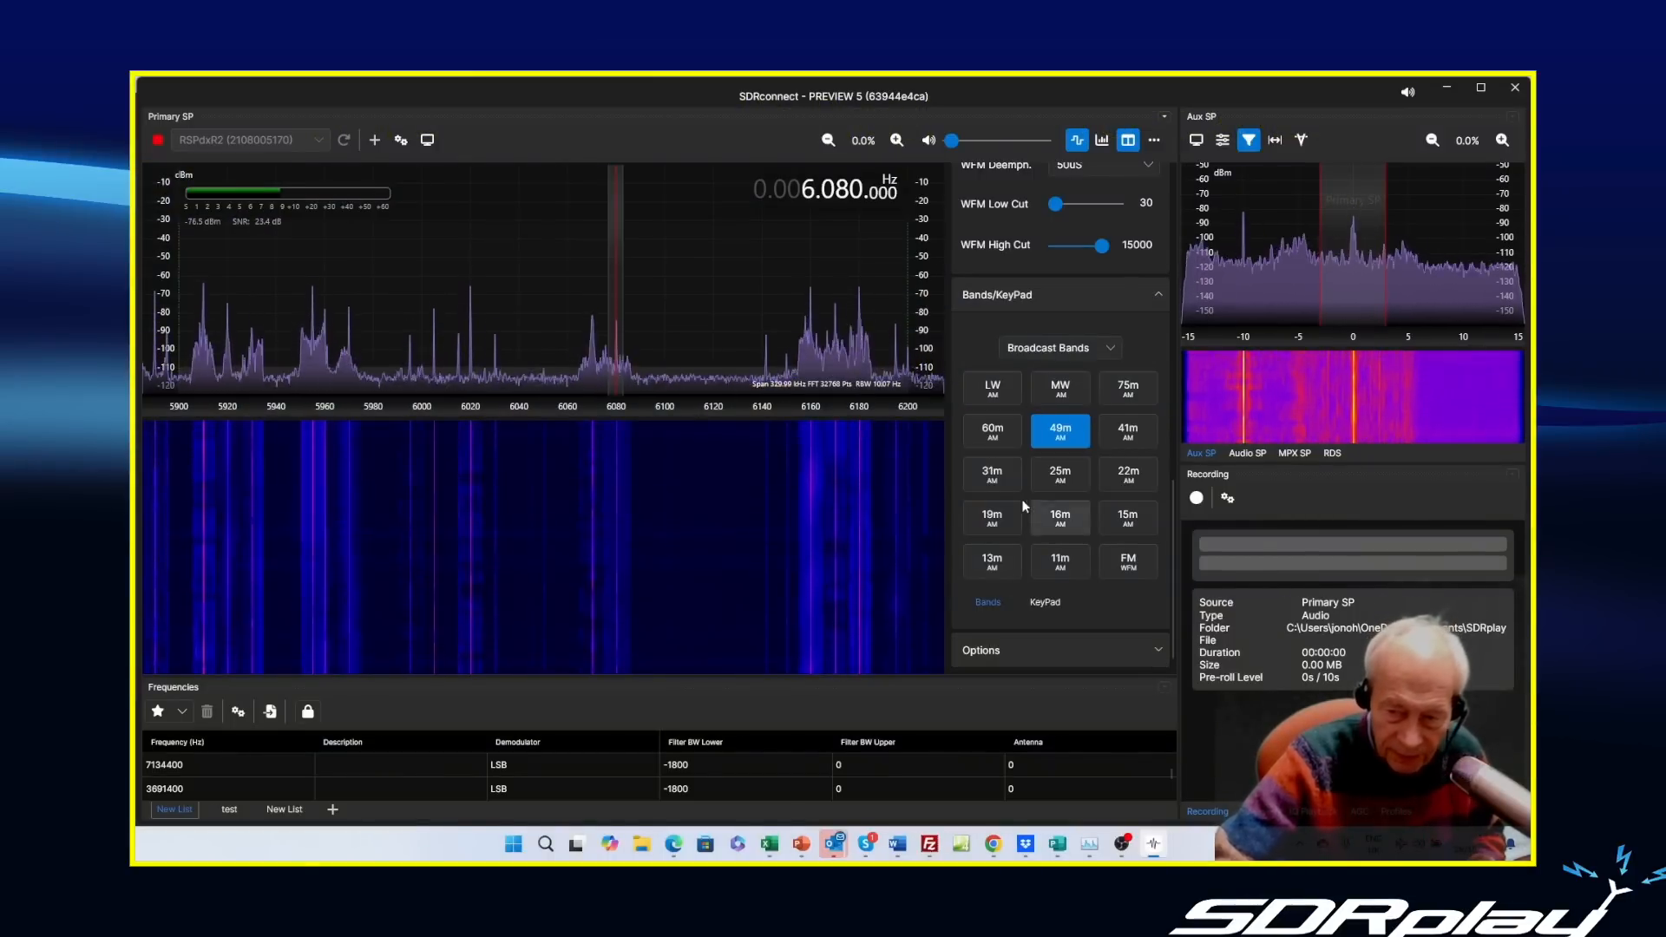
Turn on Peak Detection in the display options for the 49m broadcast band spectrum on the RSPdxR2.
click(1163, 648)
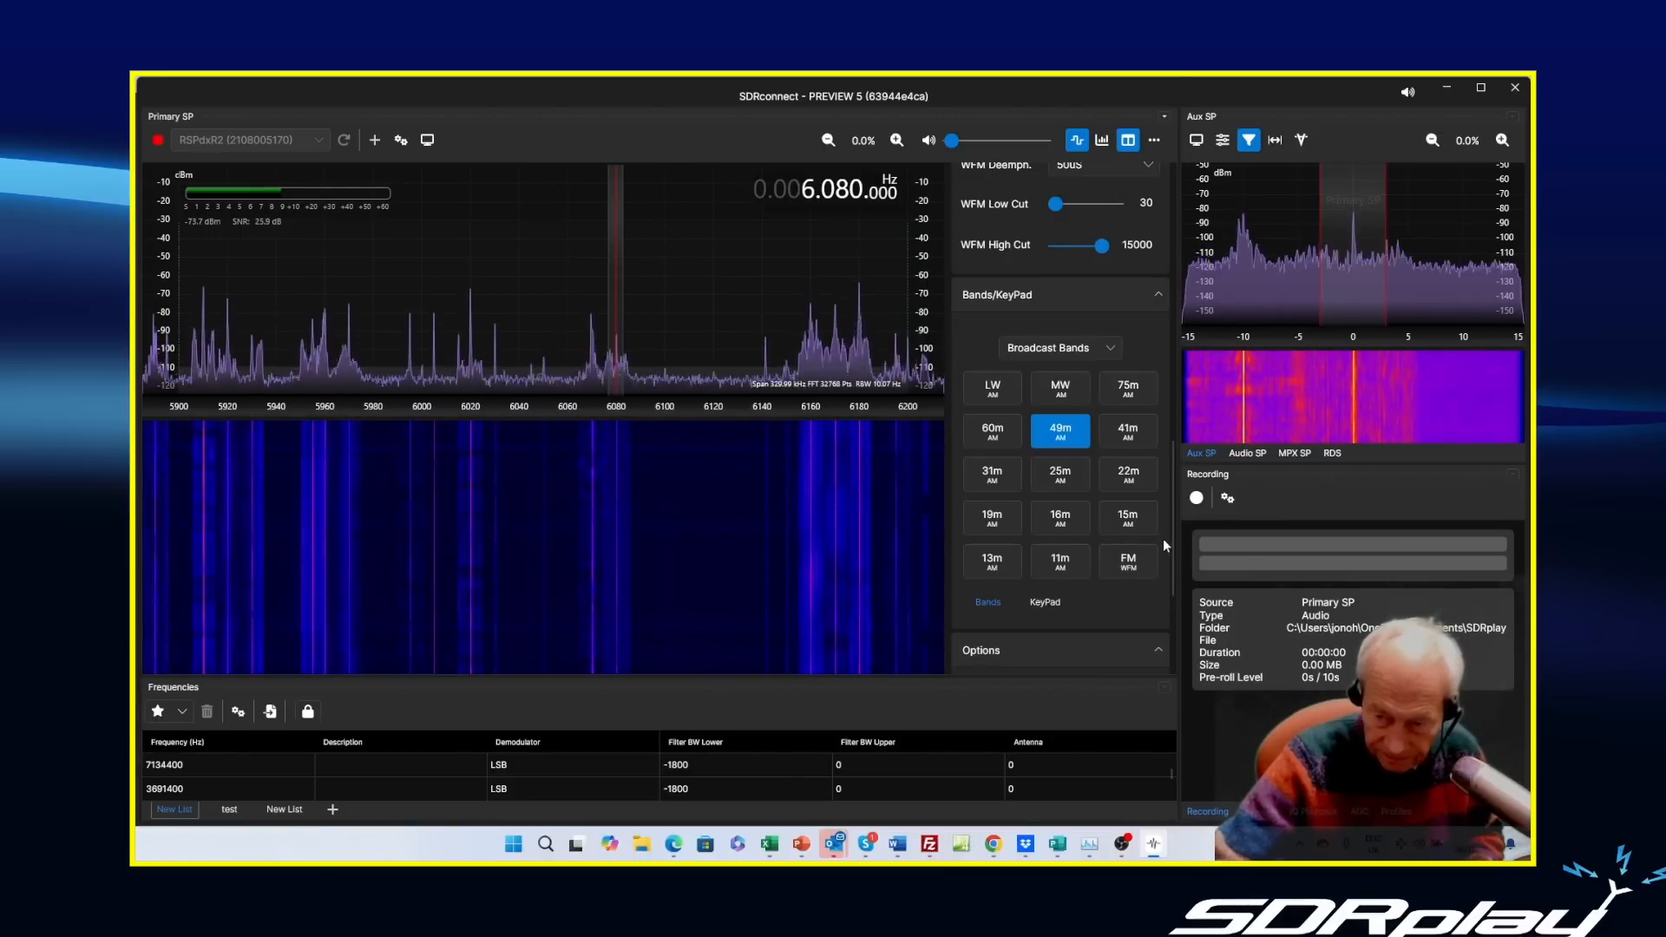
scroll(1169, 542, down, 3)
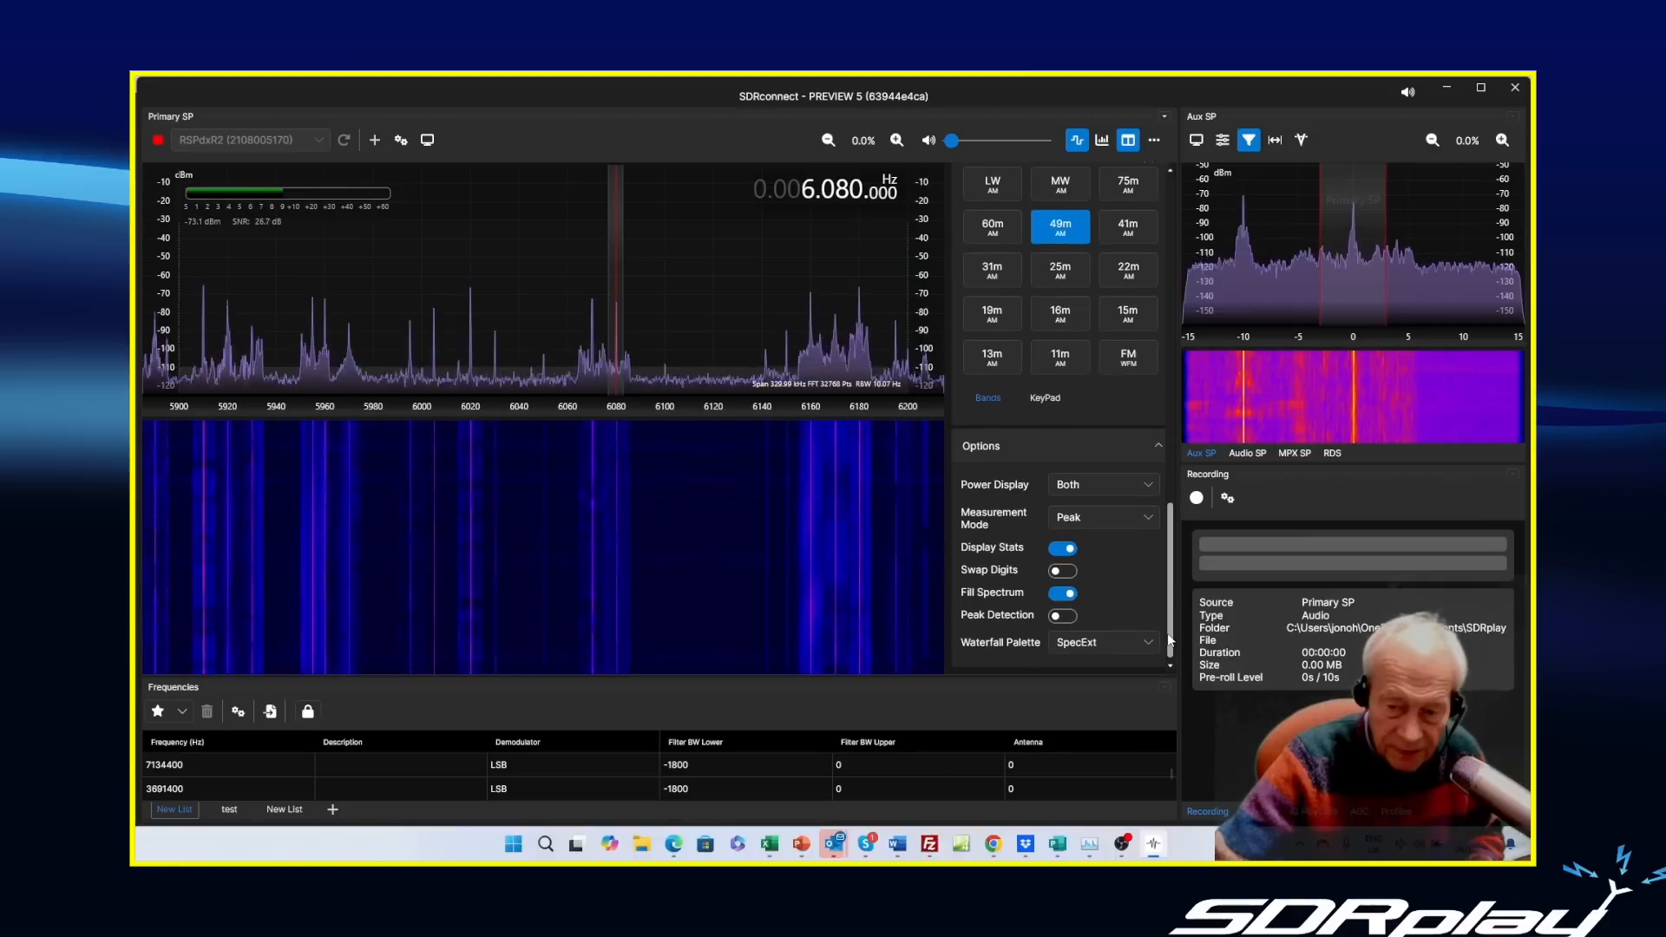
click(1063, 616)
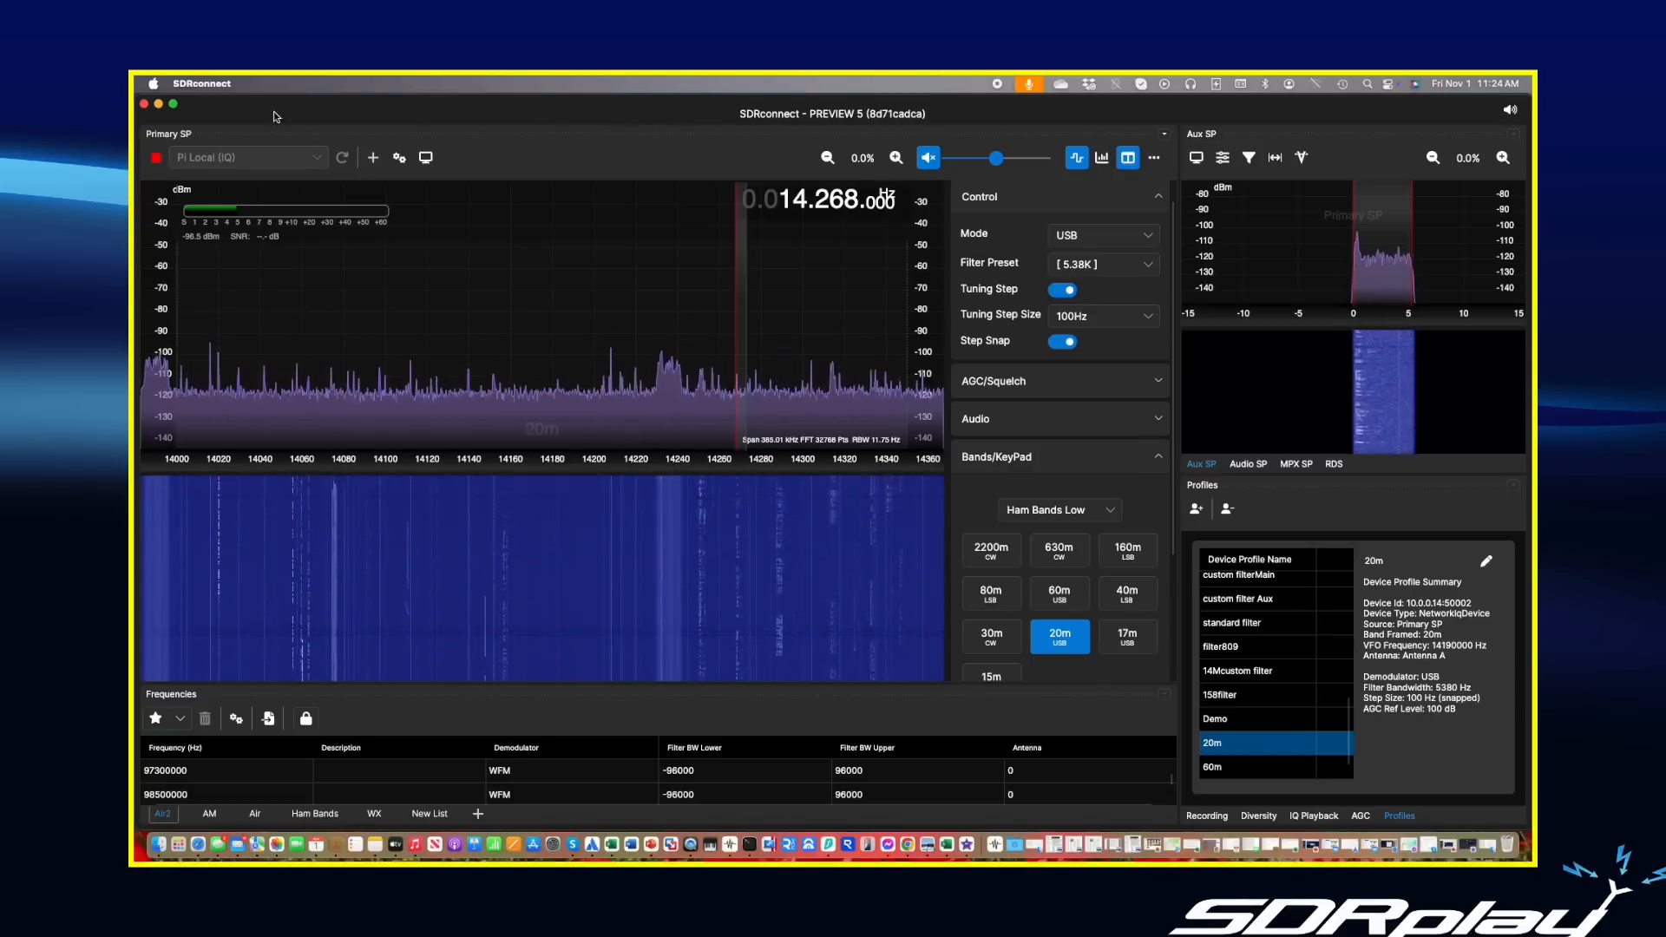
Minimise the main receiver window to the desktop and restore it.
click(158, 104)
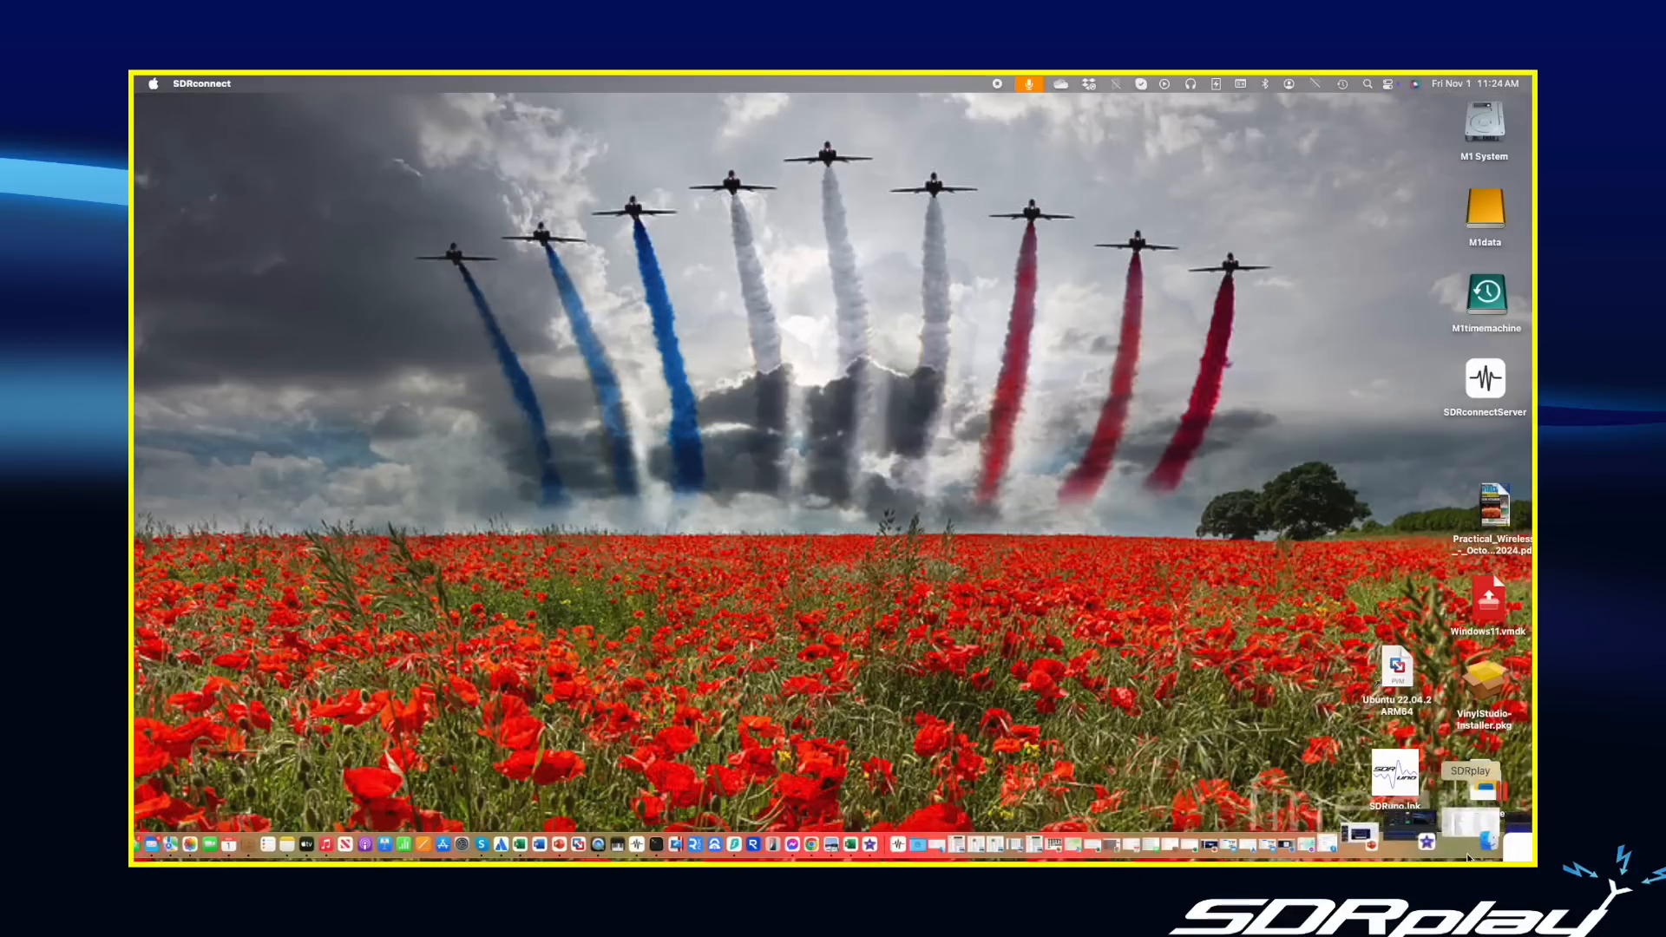
click(1492, 835)
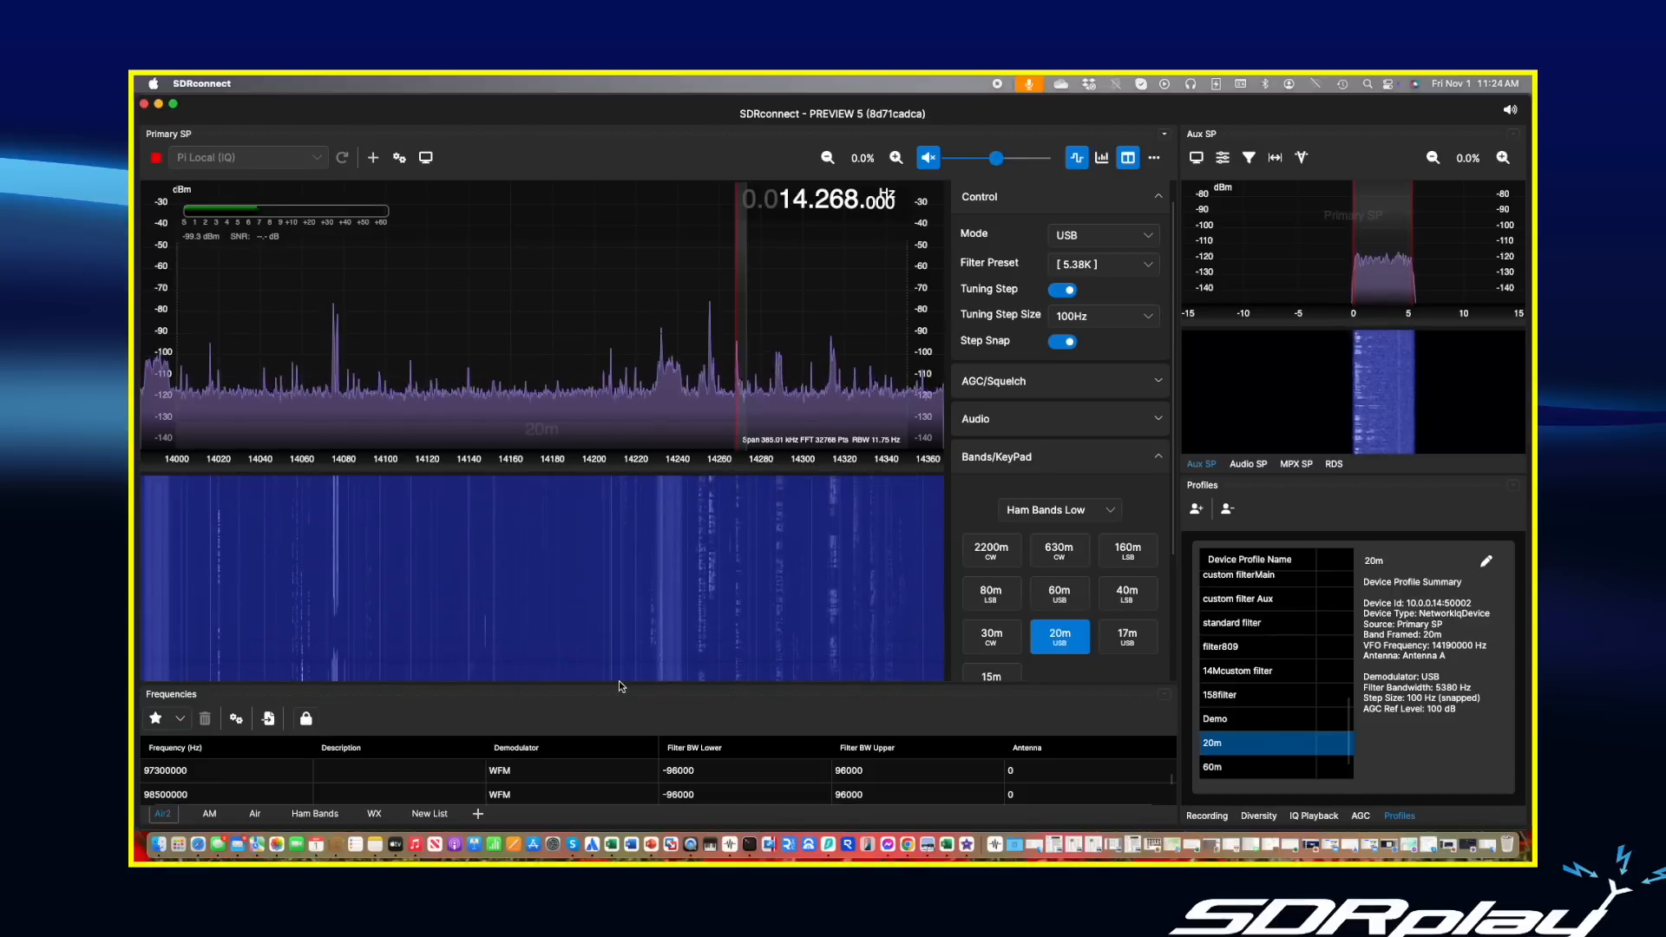
Enlarge the Frequencies panel upward and add a virtual receiver to the Primary SP.
drag(619, 685, 631, 589)
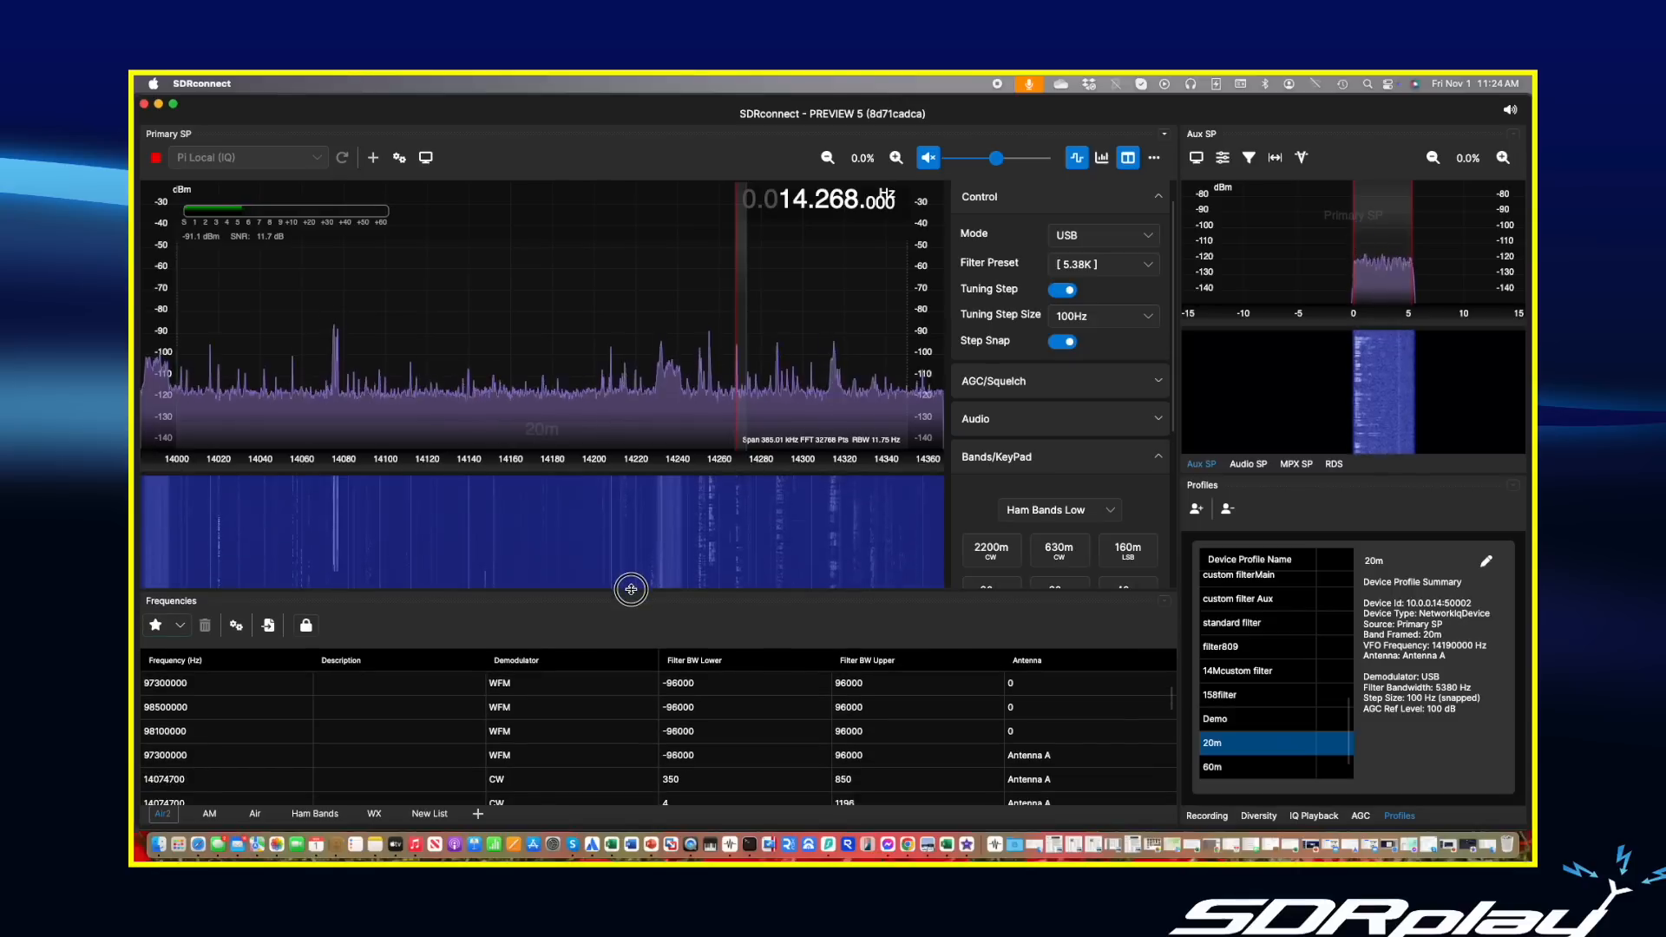
click(372, 158)
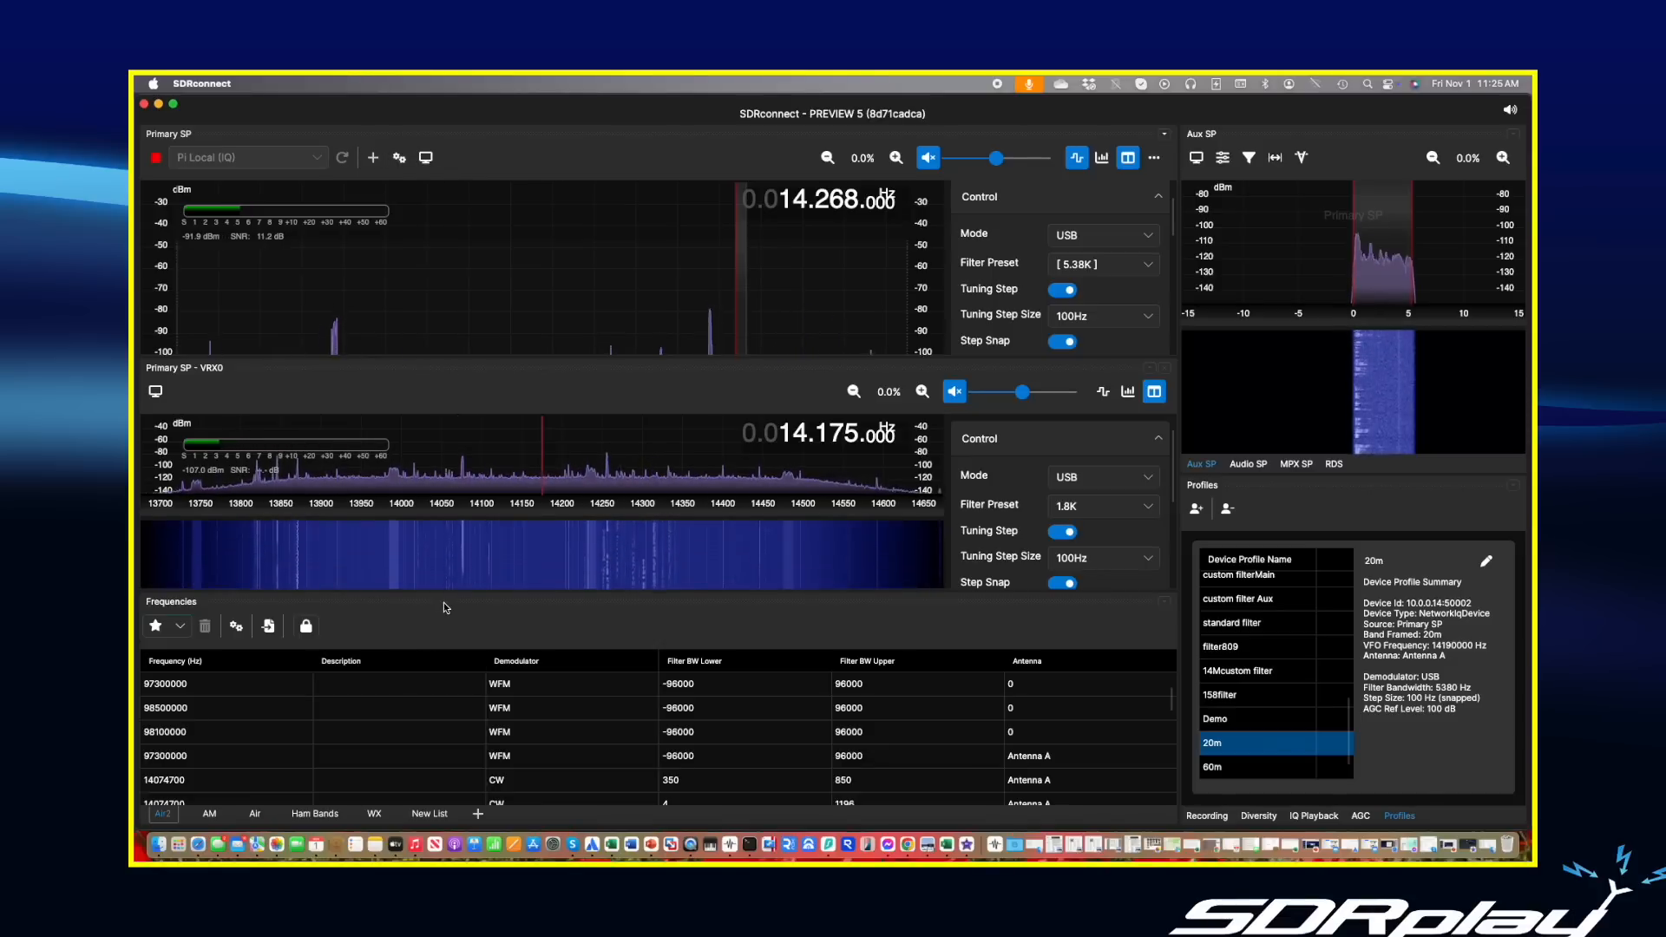
Undock the Frequencies panel into a floating window.
drag(444, 601, 551, 568)
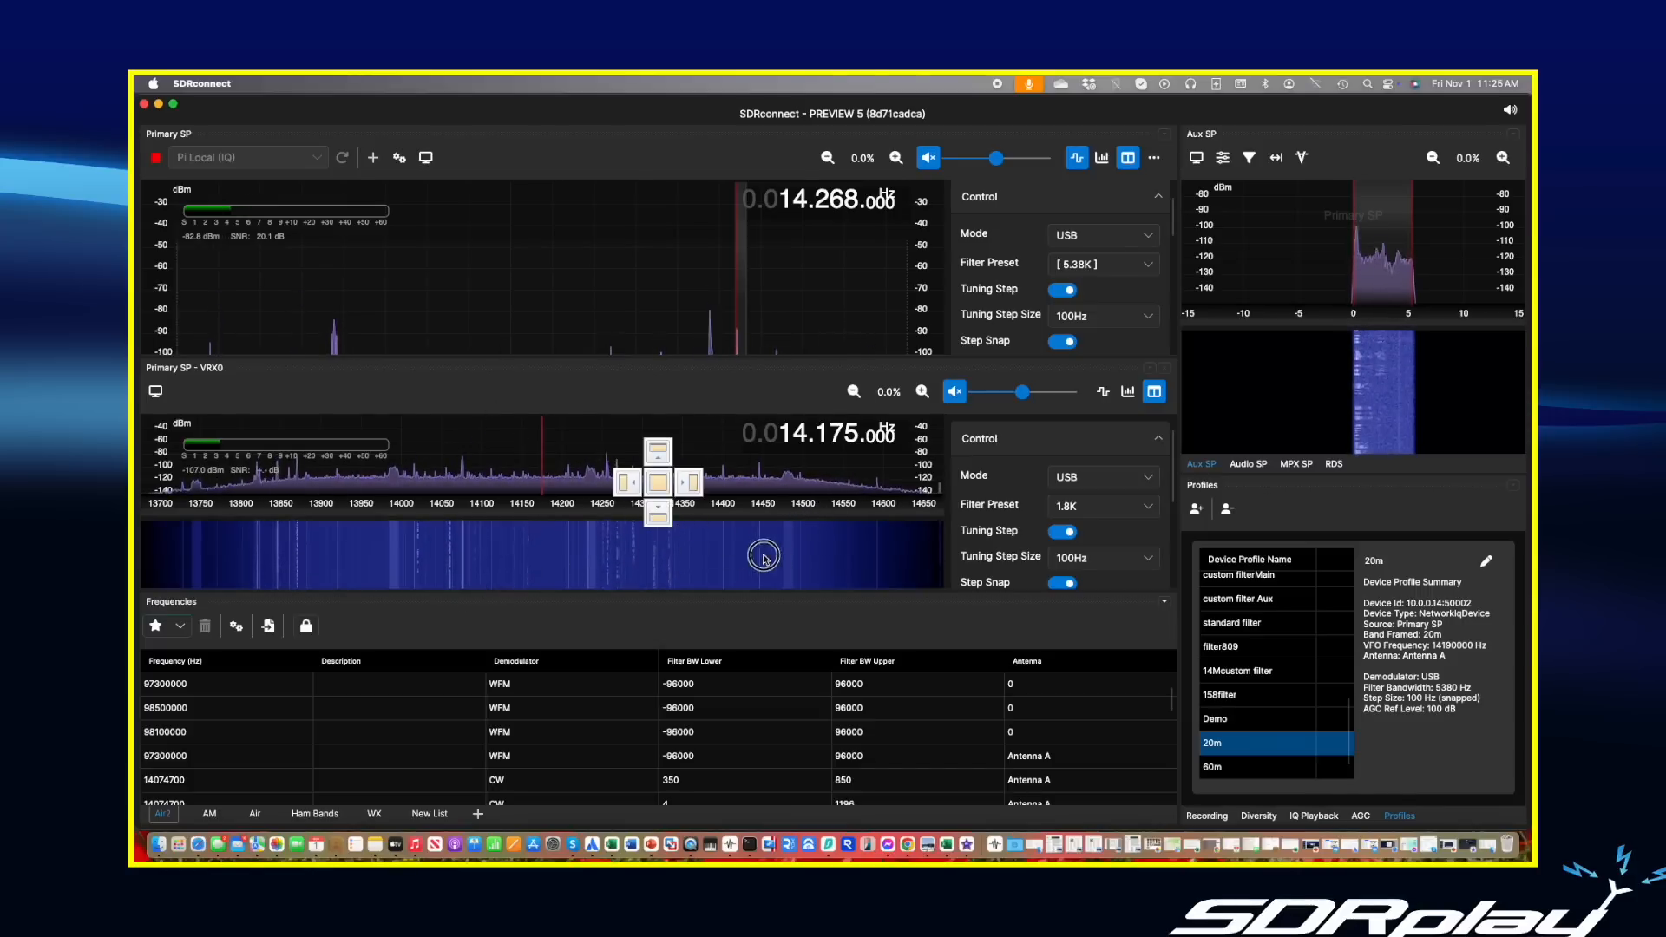
drag(835, 522, 838, 523)
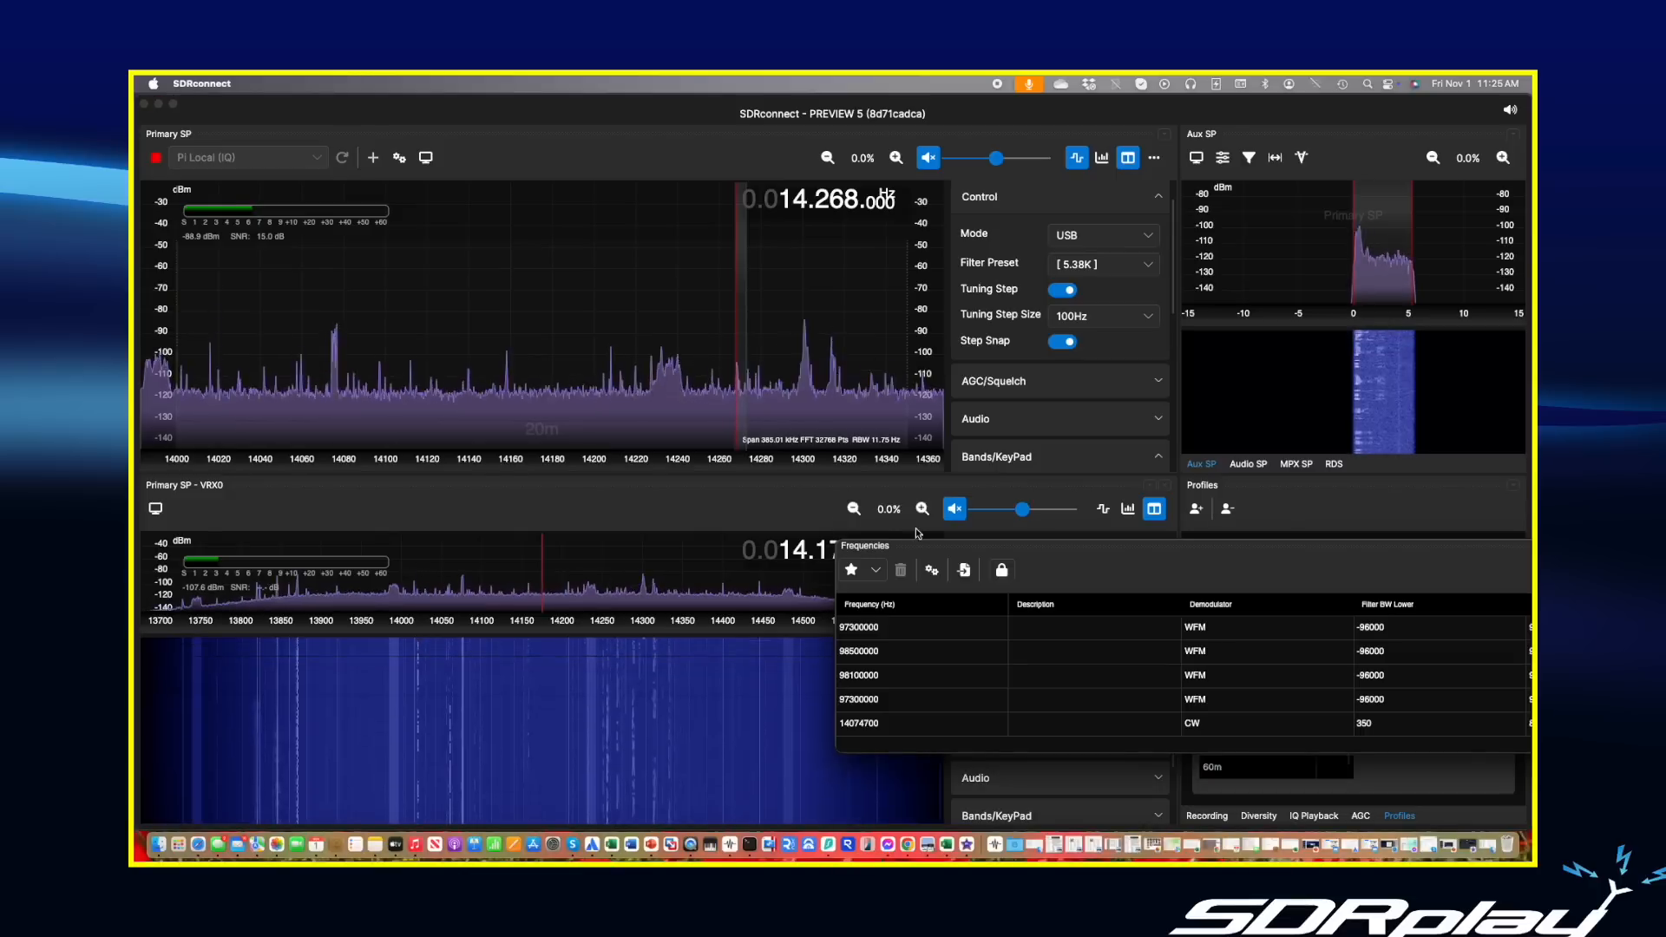
Move the floating Frequencies window over the receiver panels and resize it into a narrow, tall window.
drag(1034, 552, 568, 445)
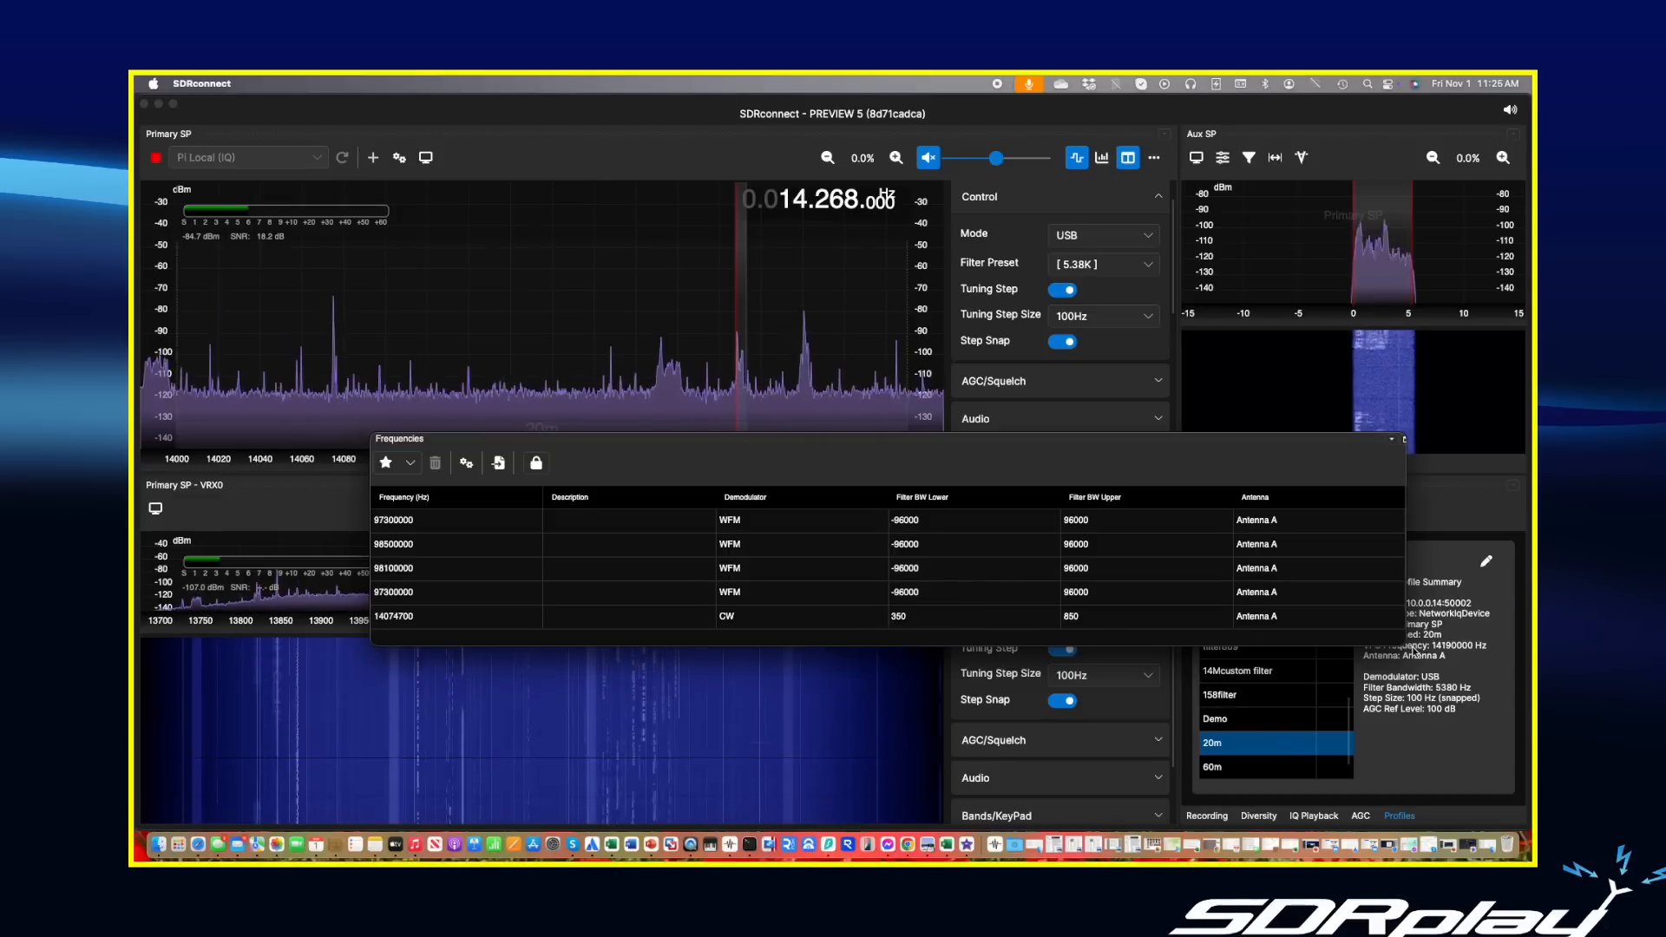
drag(1404, 647, 695, 784)
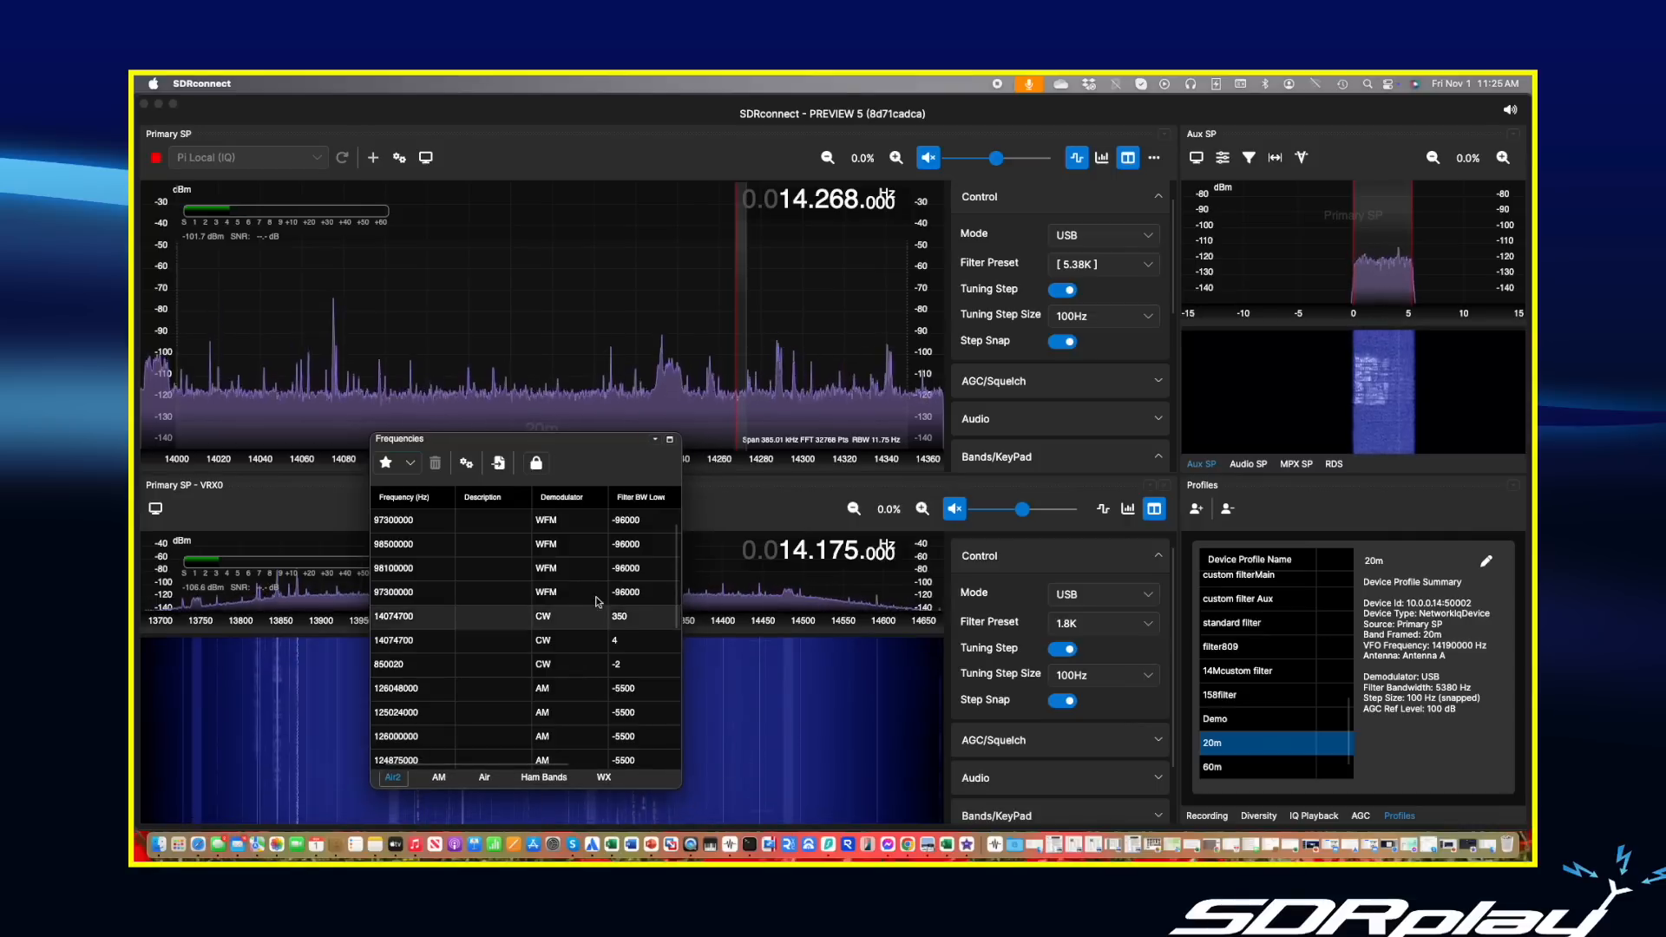
drag(573, 459, 1066, 270)
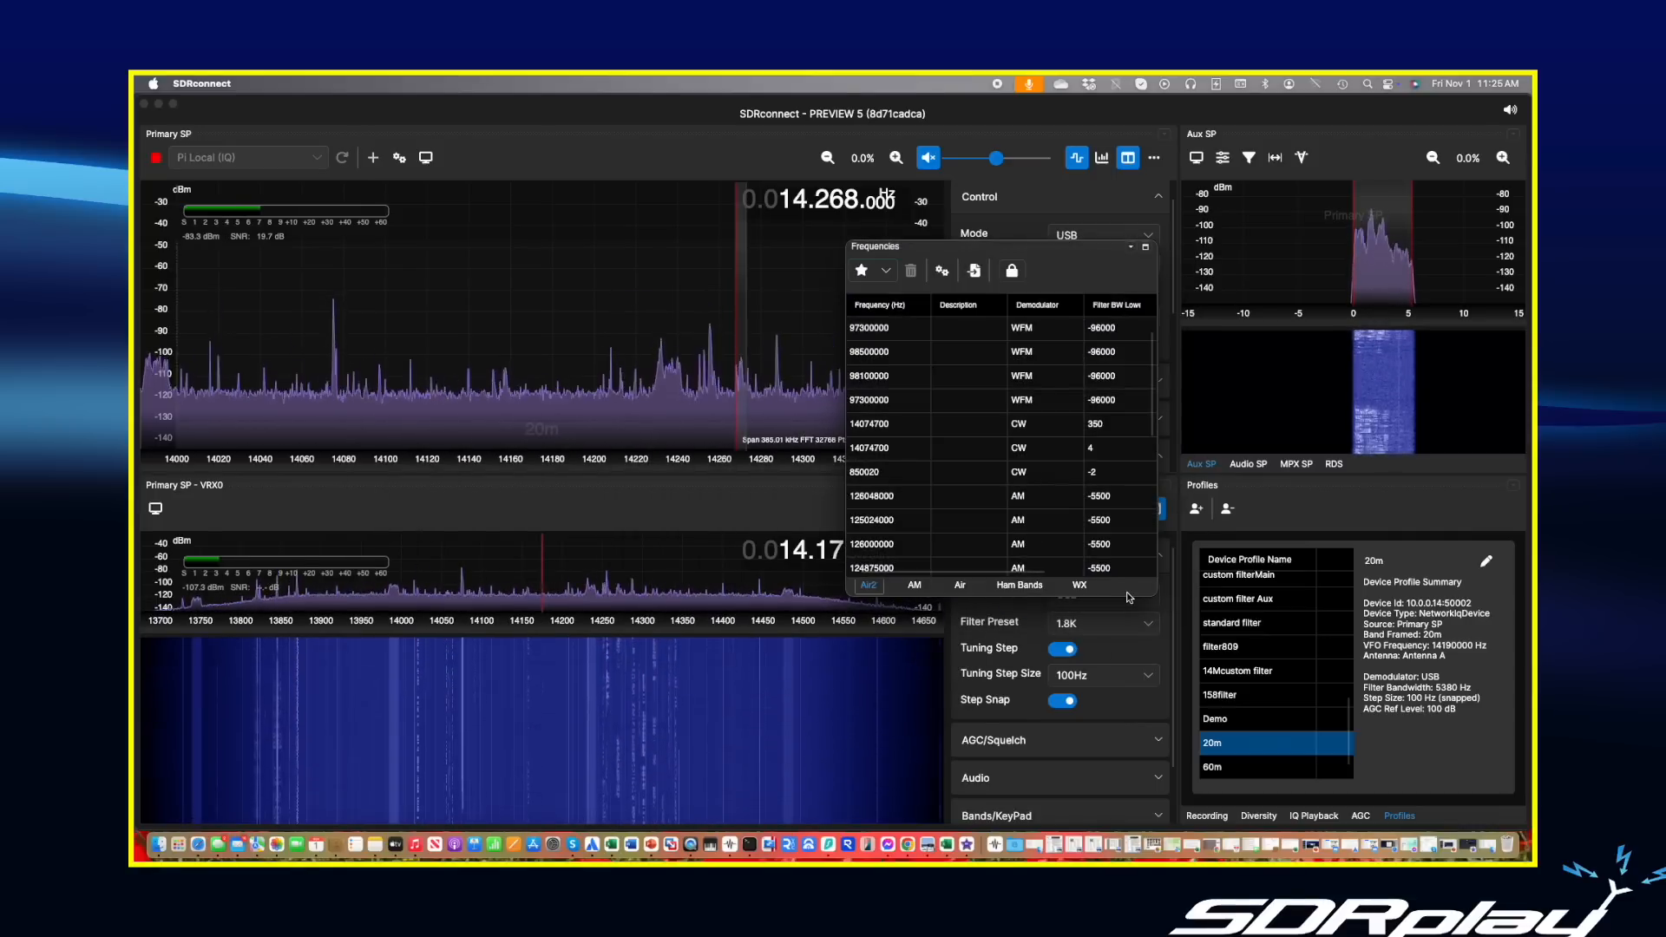
drag(1126, 597, 1145, 805)
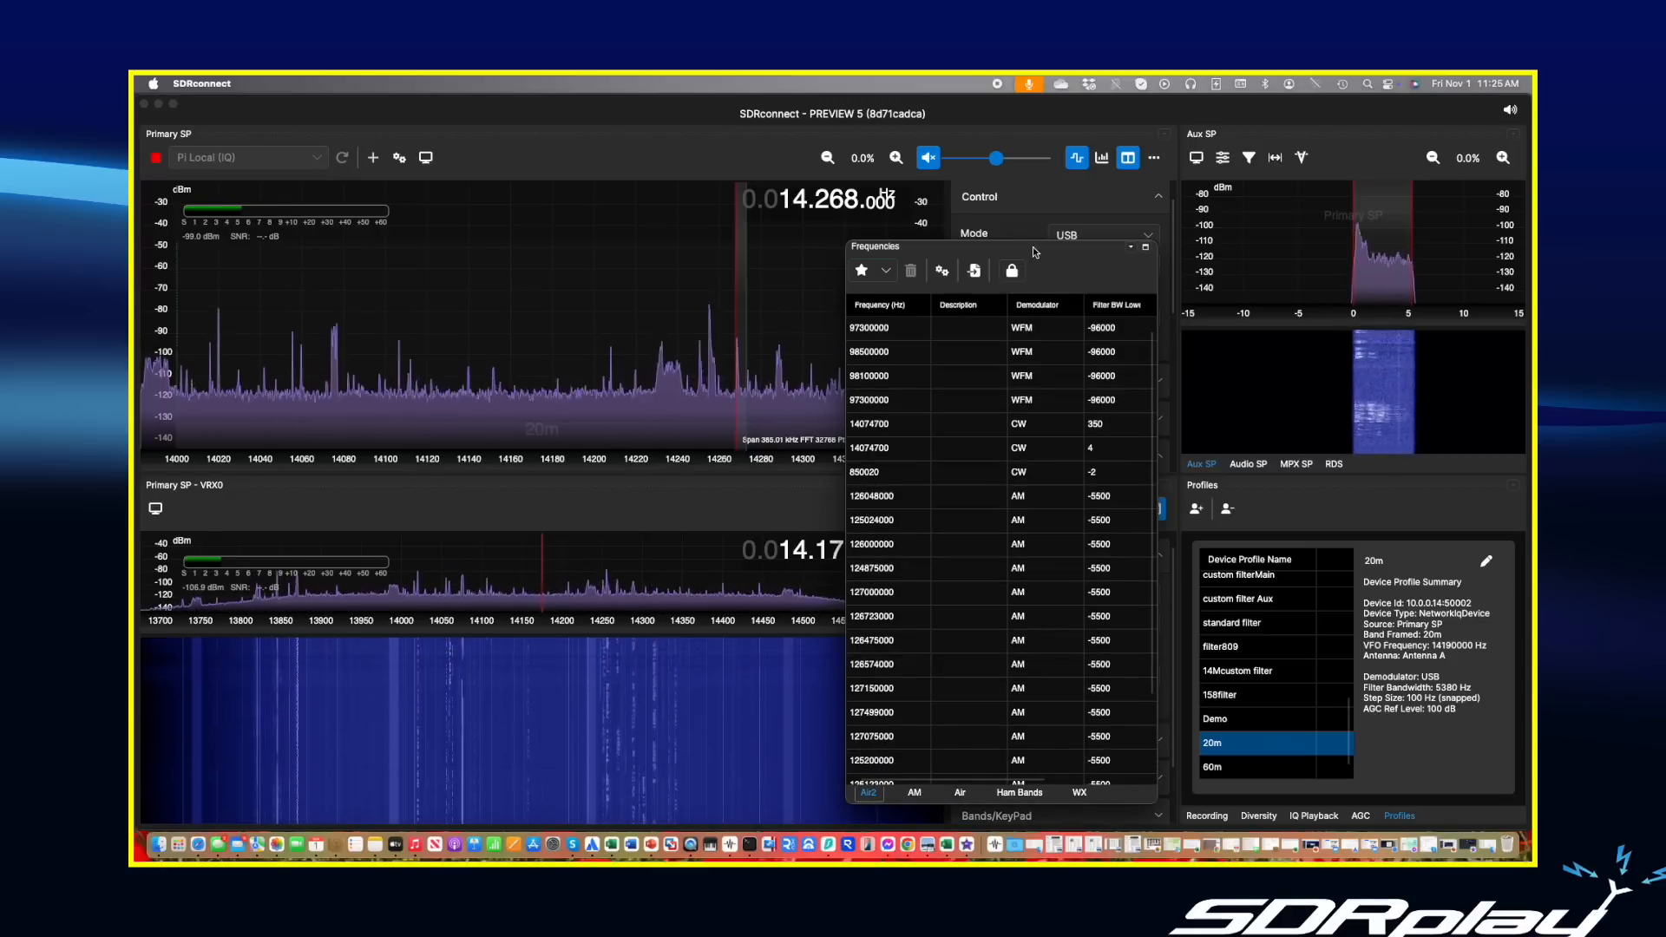
Dock the floating Frequencies window as a tab within the Primary SP panel.
drag(1033, 246, 664, 379)
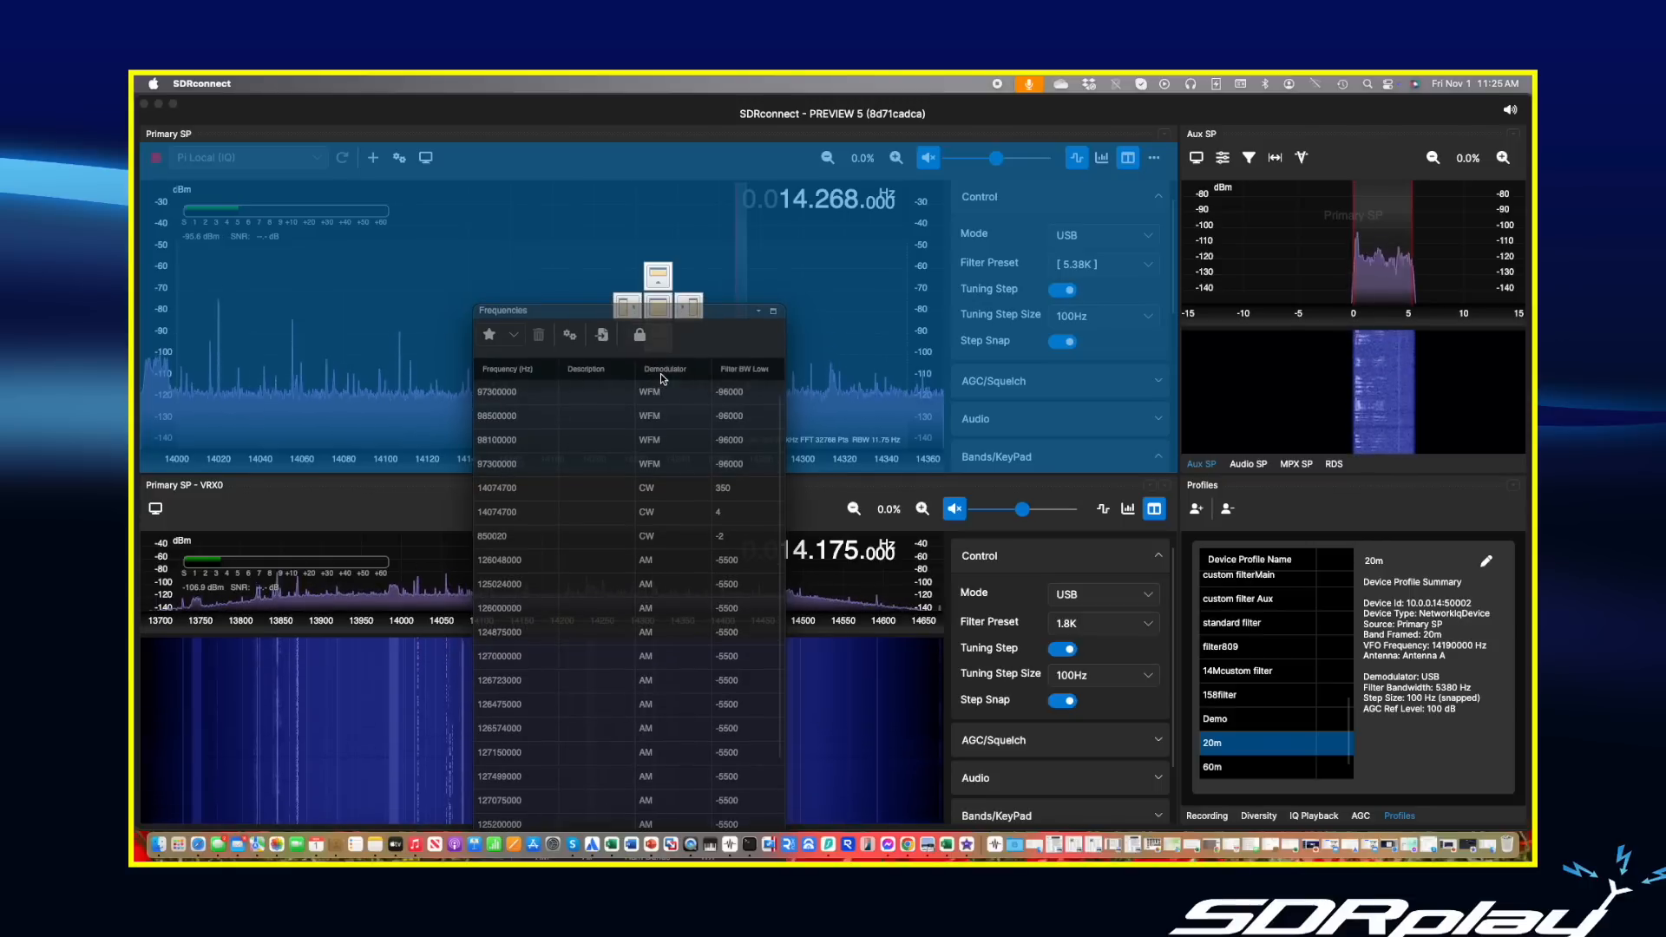
drag(662, 375, 666, 316)
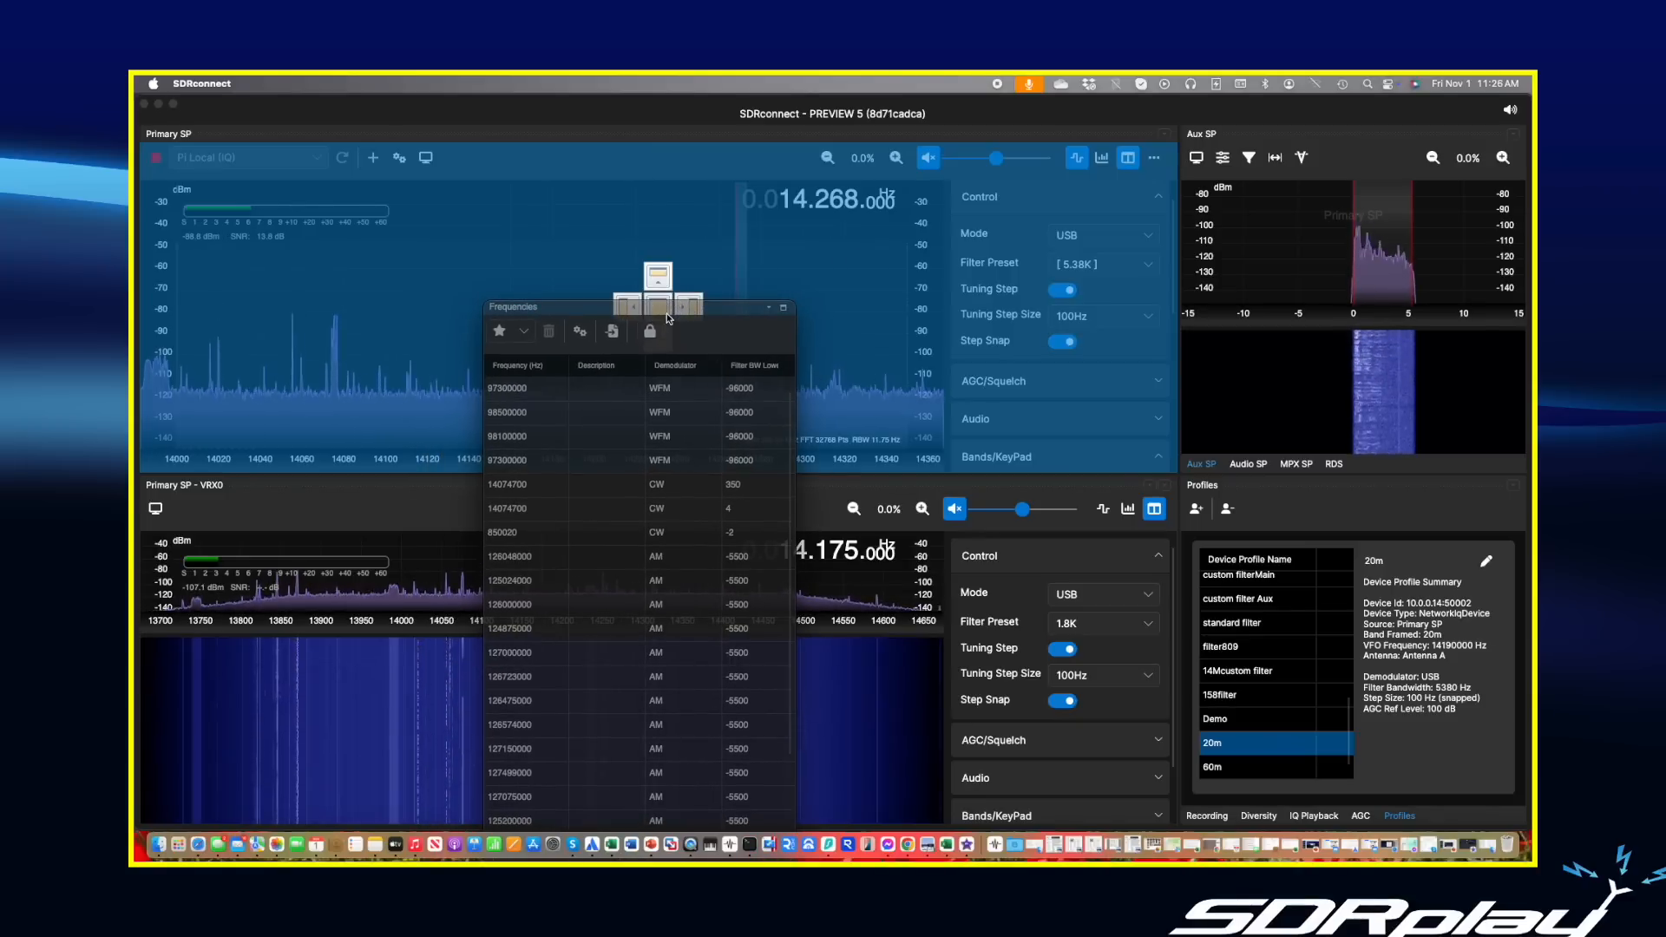
drag(668, 318, 668, 318)
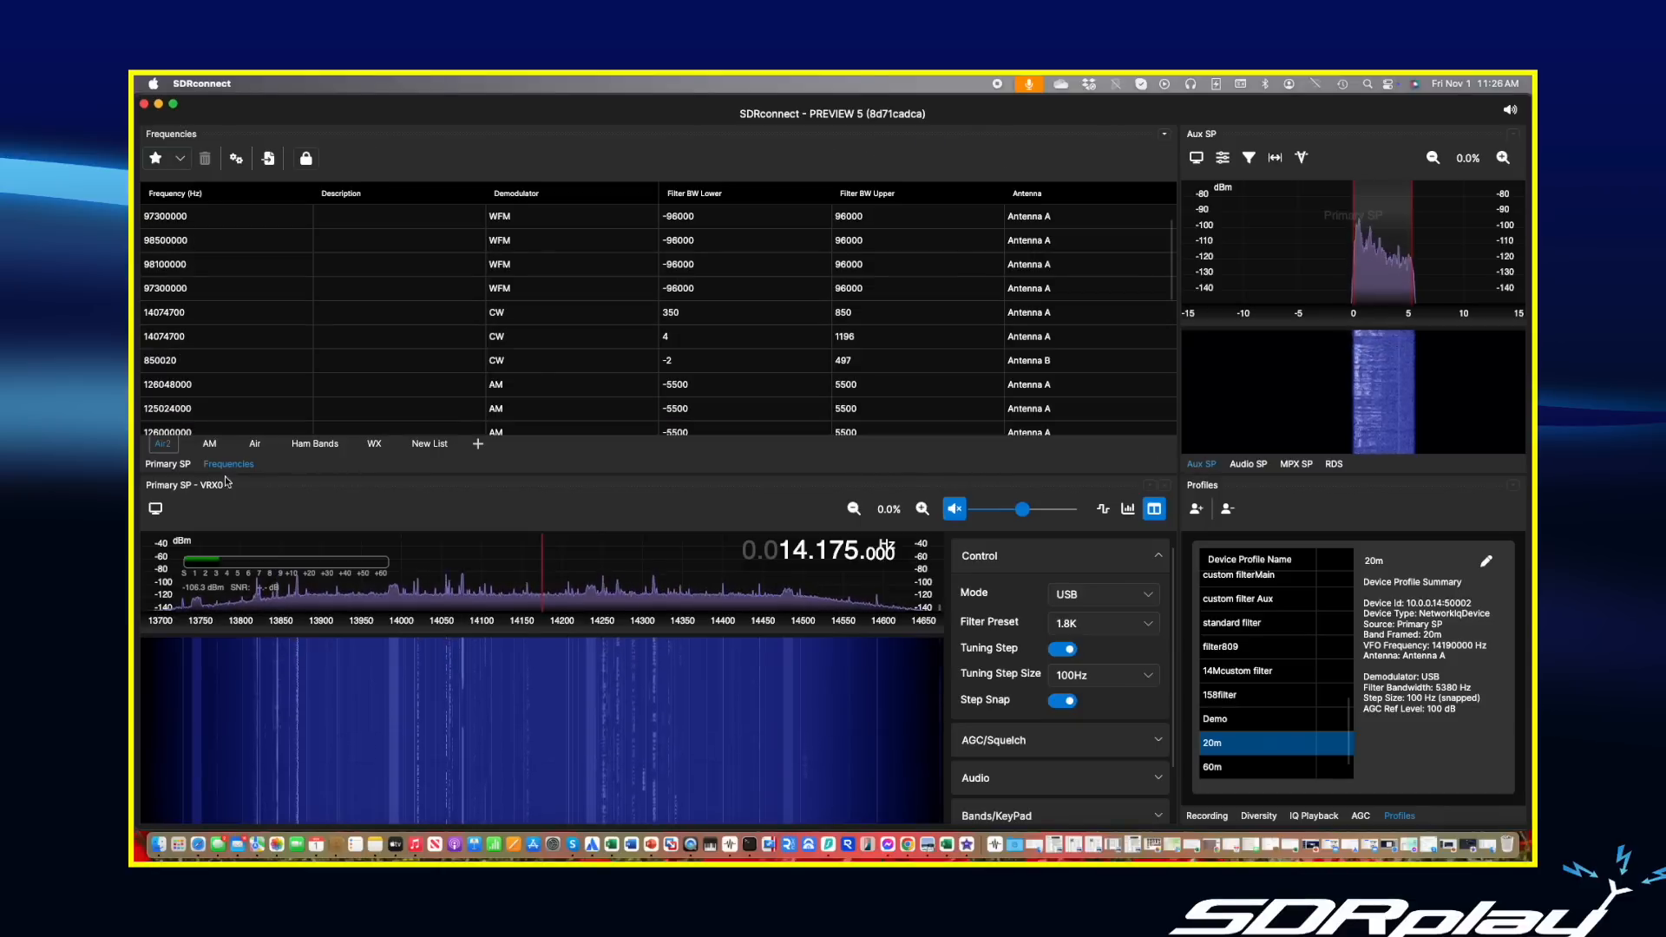
Switch back and forth between the tabbed Primary SP and Frequencies views.
click(175, 469)
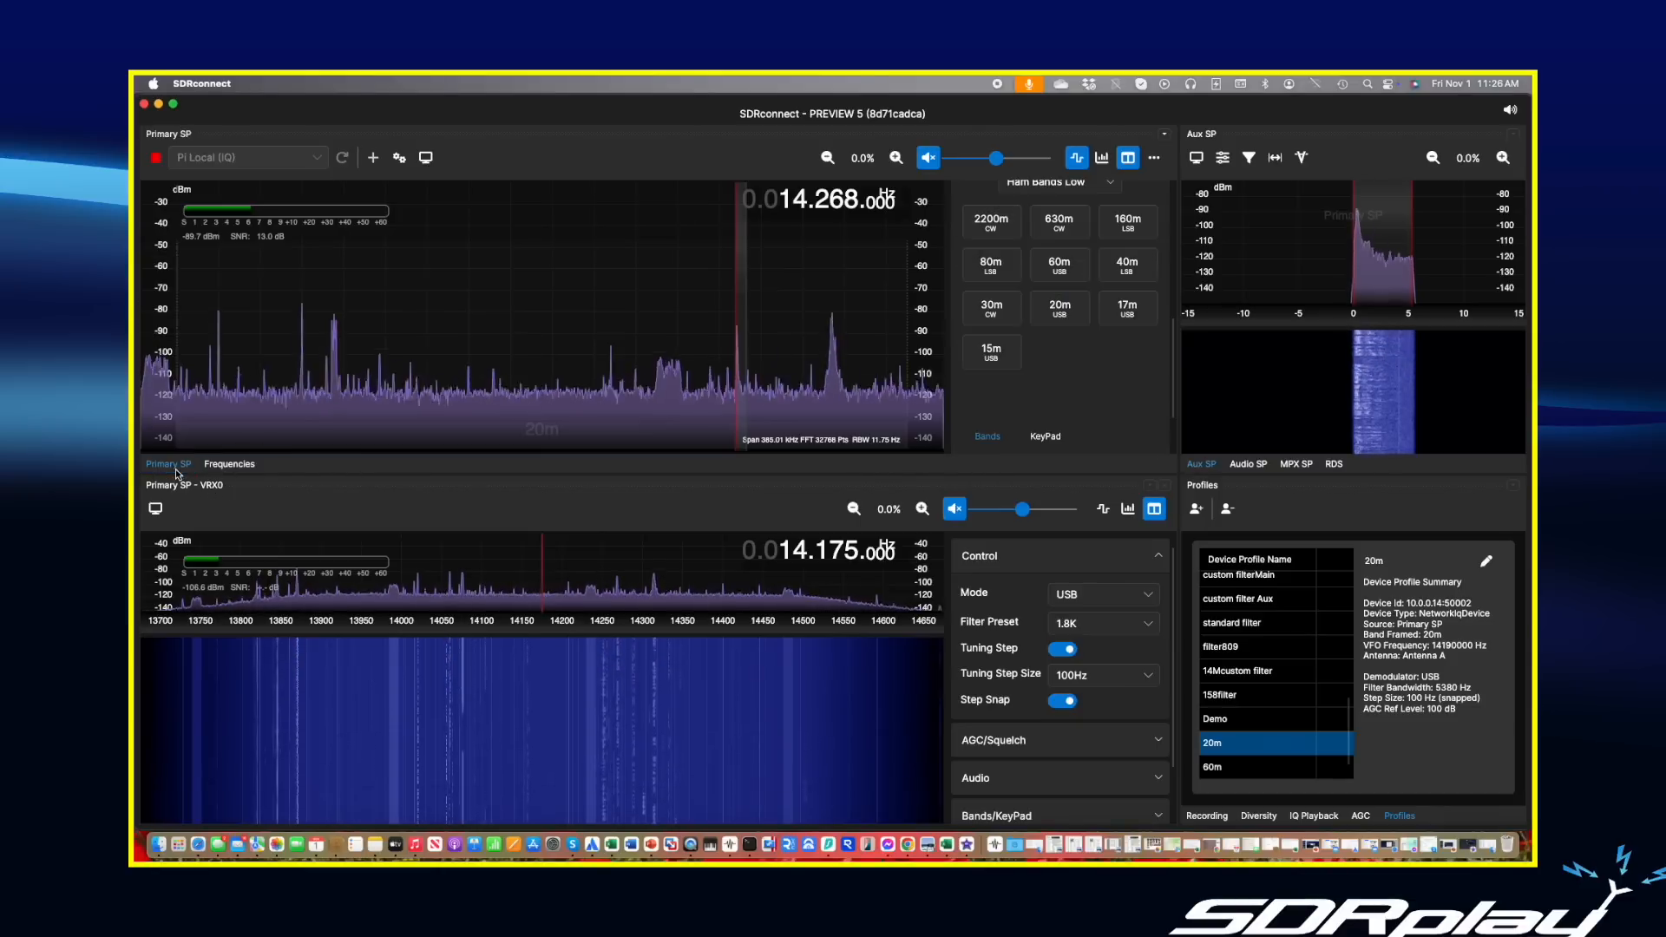
click(225, 470)
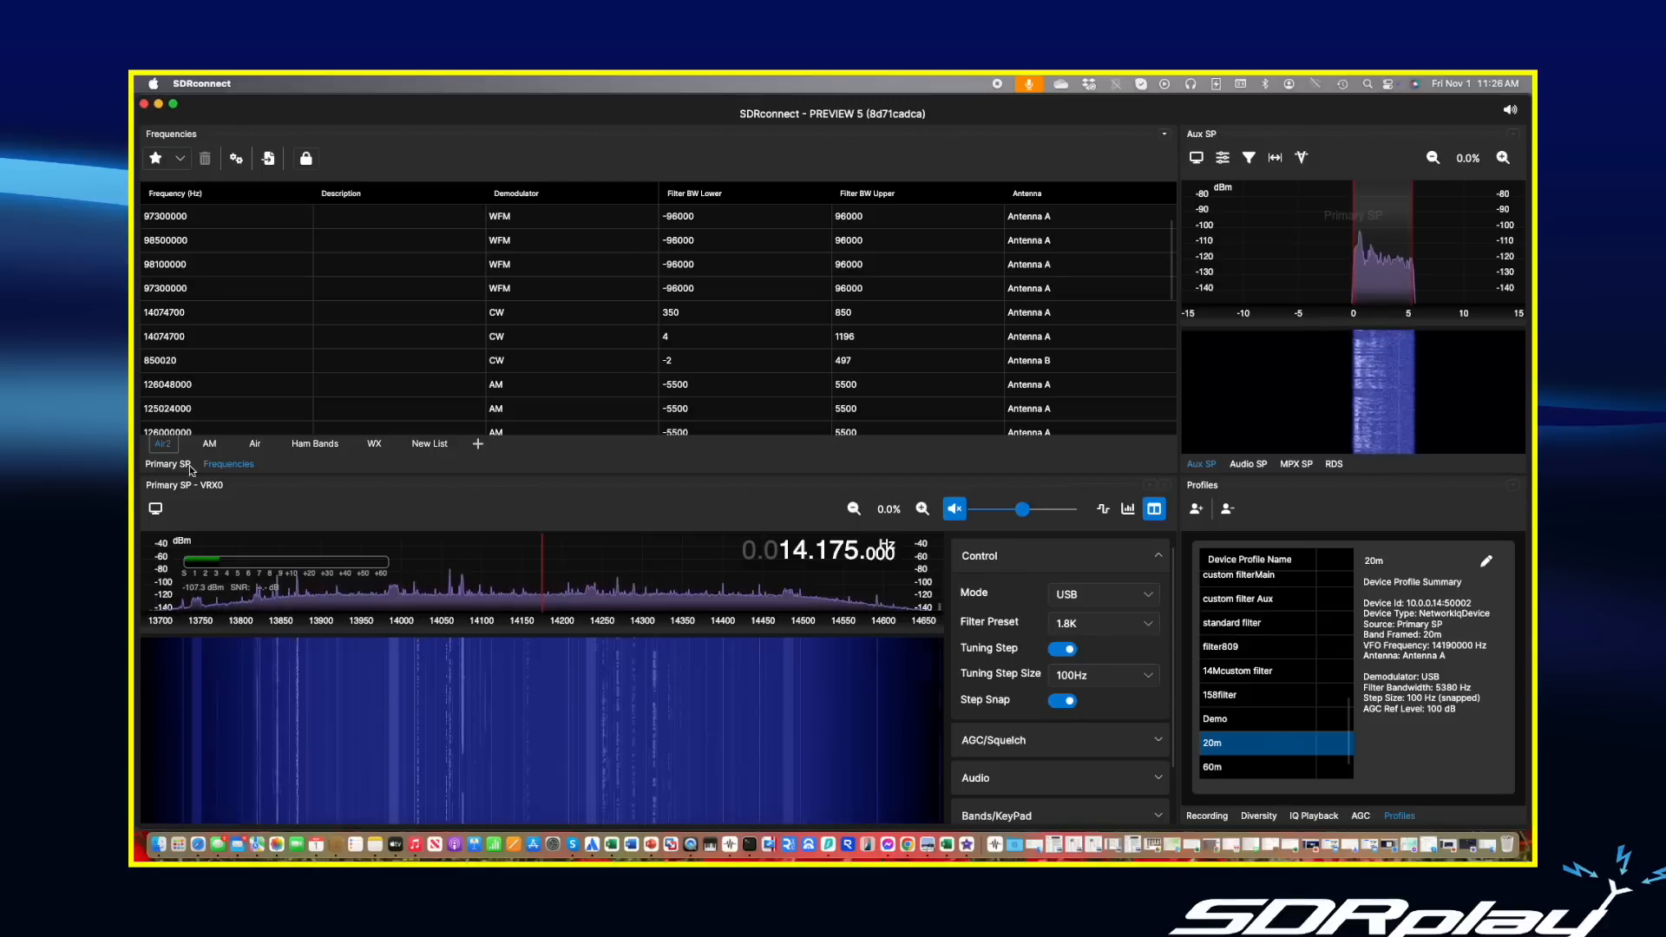
click(165, 469)
click(221, 468)
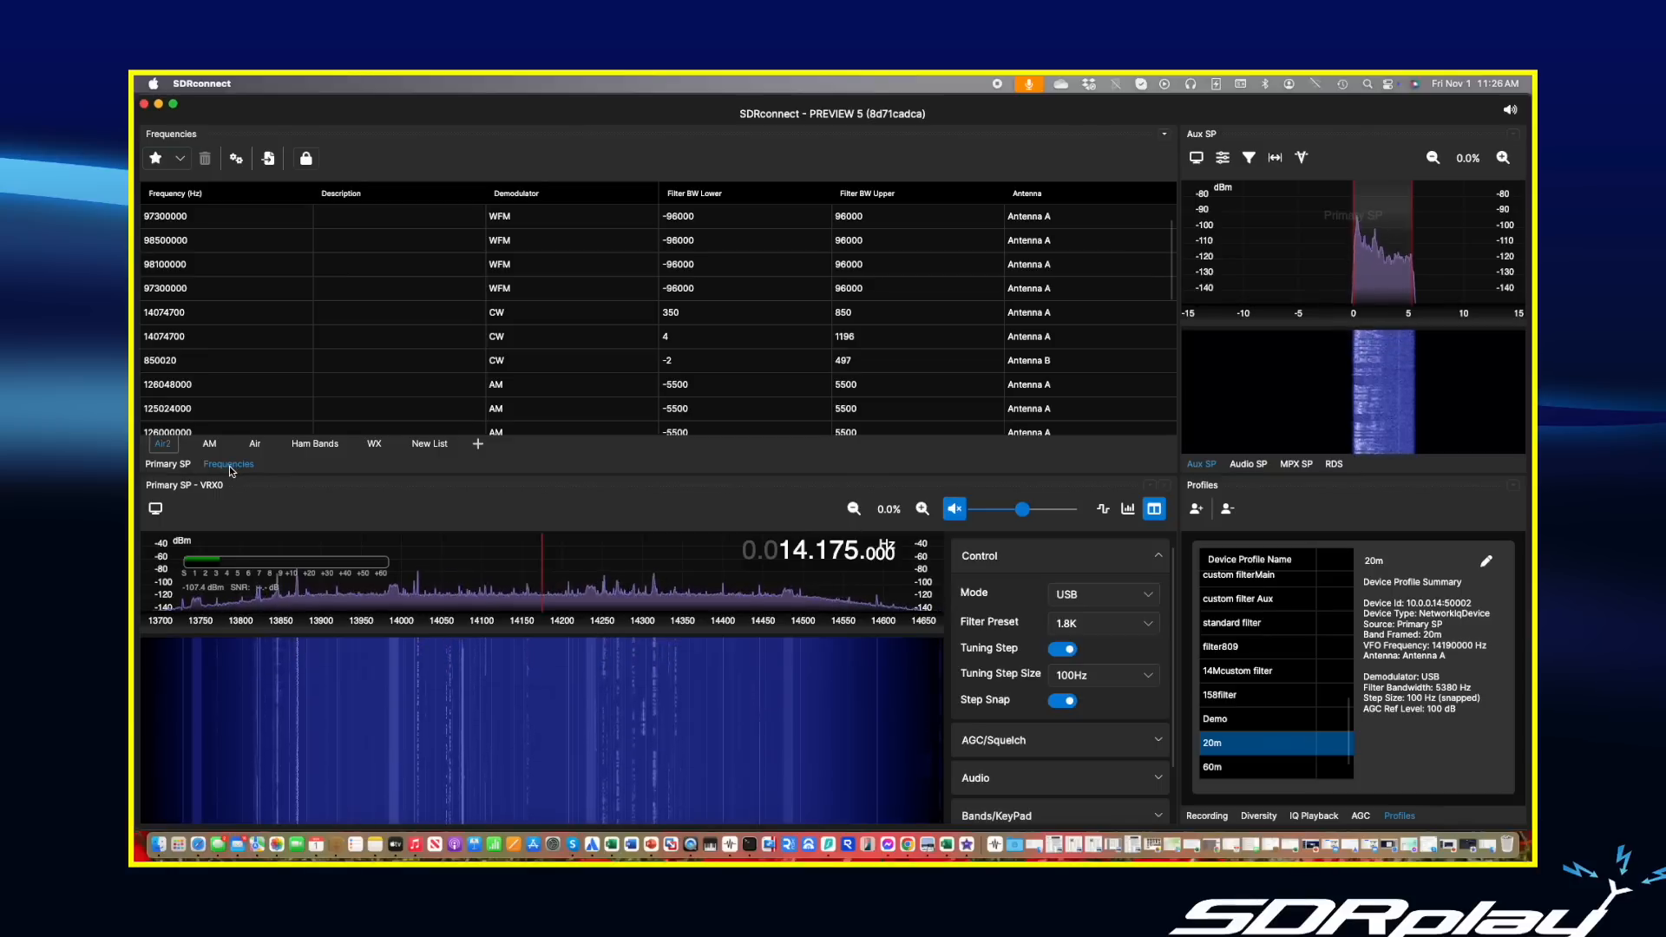
Undock Frequencies from the Primary SP group and make it a narrow, tall floating window over the main spectrum.
drag(221, 469, 799, 571)
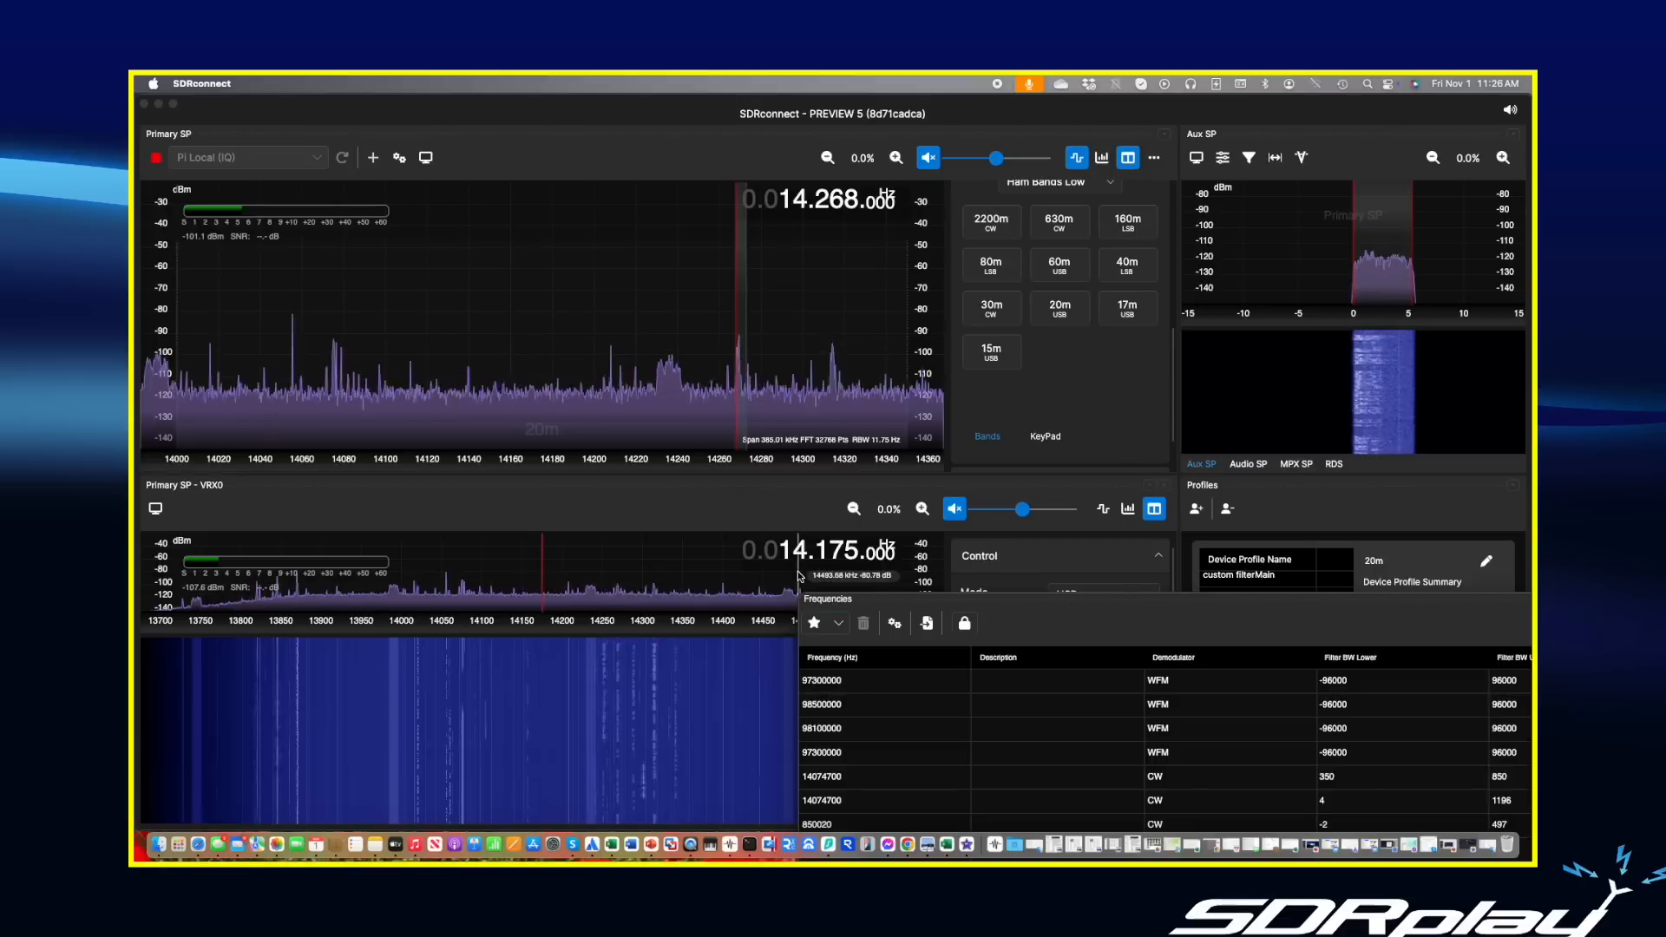
drag(1056, 599, 509, 232)
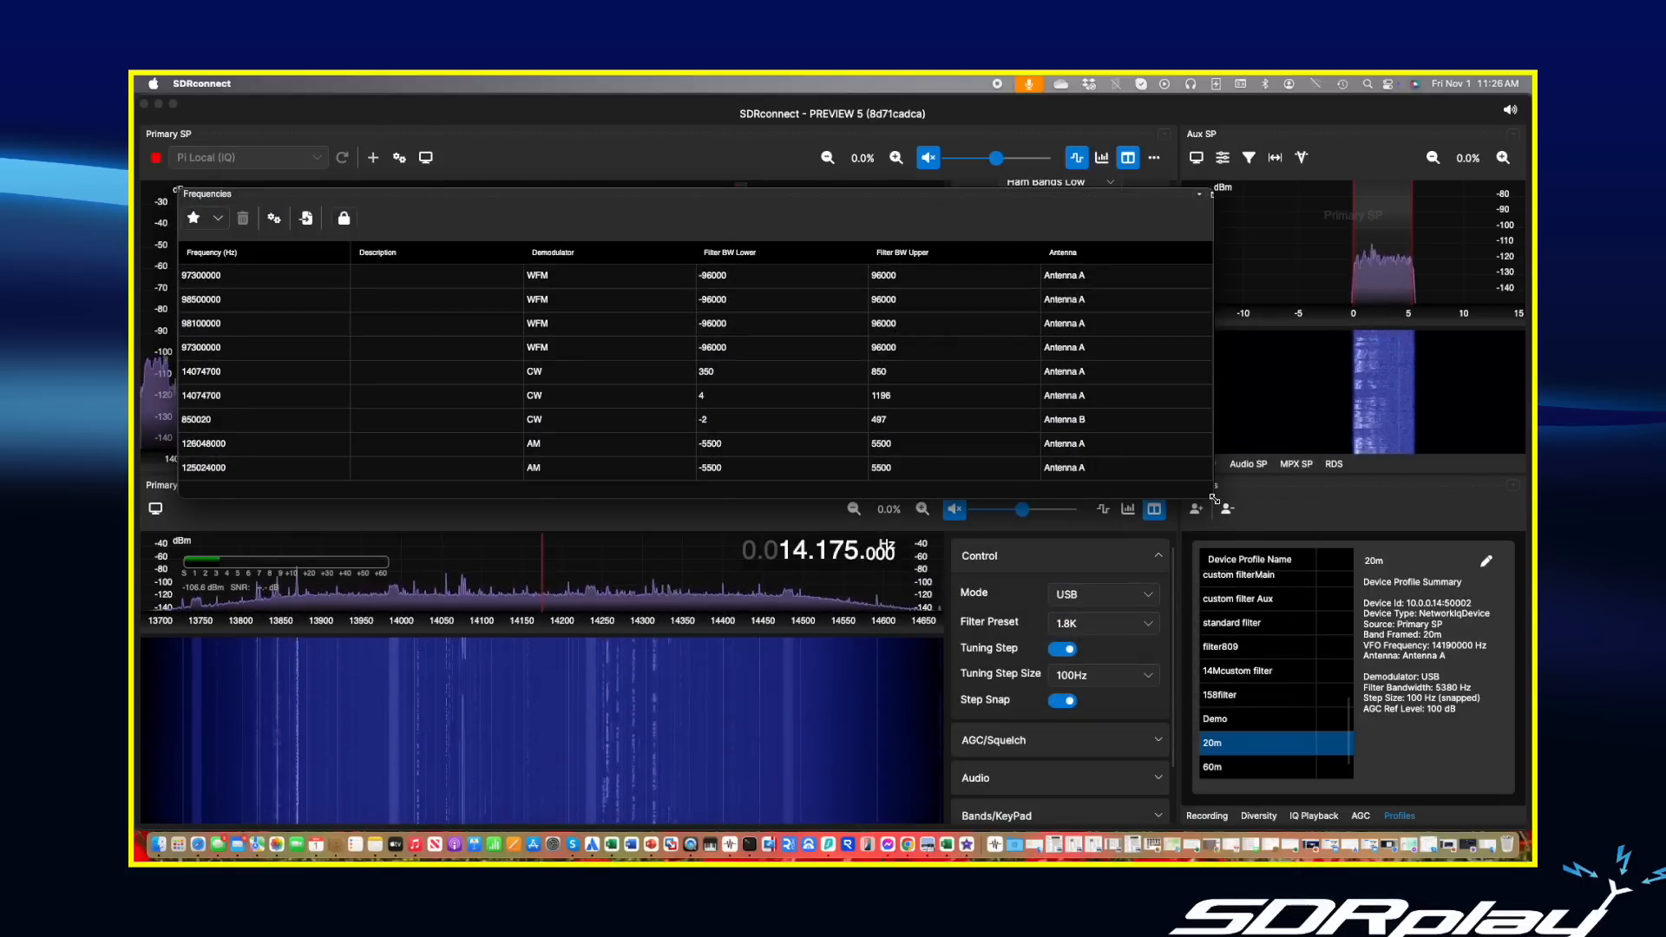
drag(1213, 496, 582, 741)
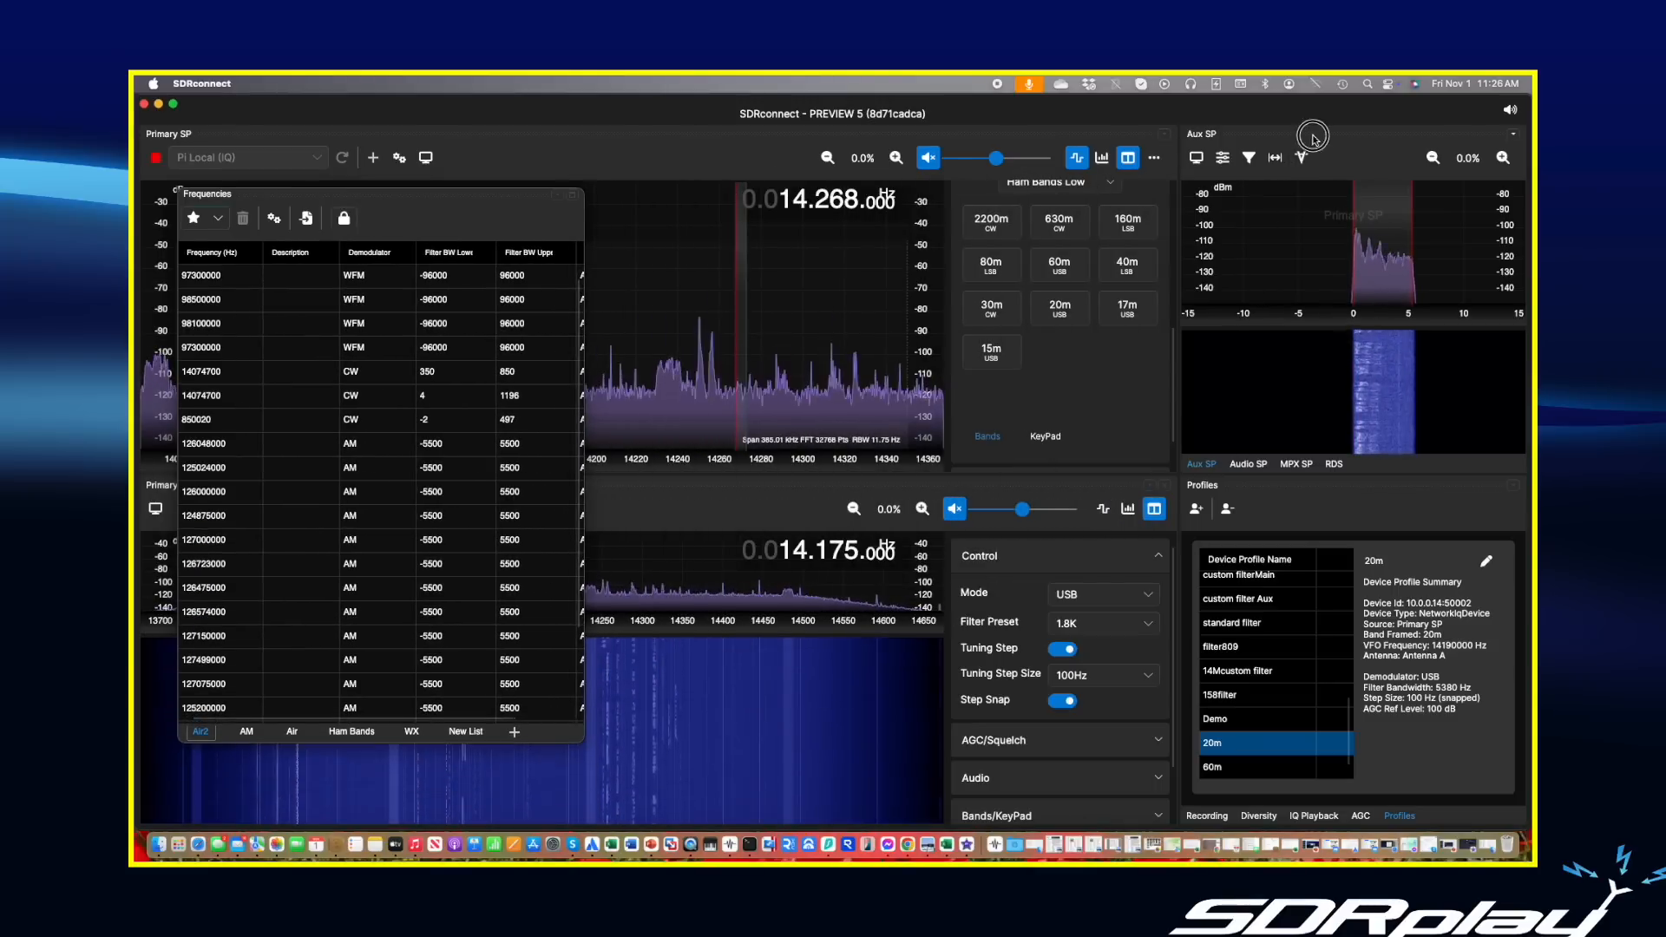
Redock the Aux SP panel beside Audio SP and group MPX SP with Aux SP as tabs.
drag(1308, 137, 1155, 229)
drag(1038, 399, 1322, 313)
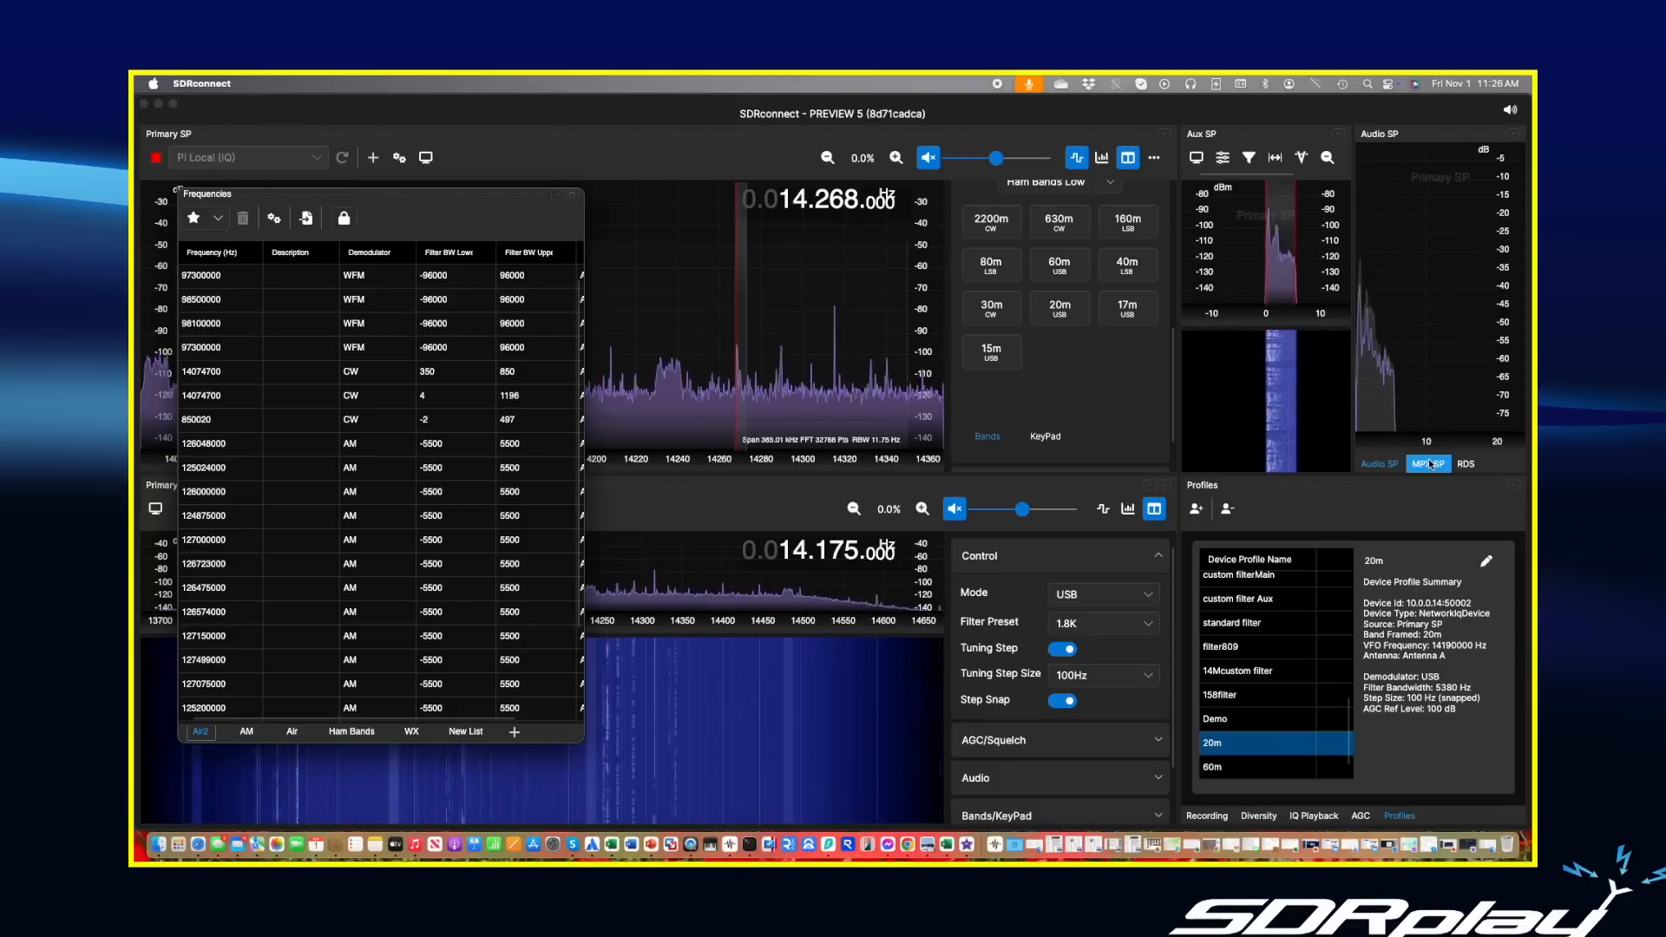
drag(1430, 466, 1273, 307)
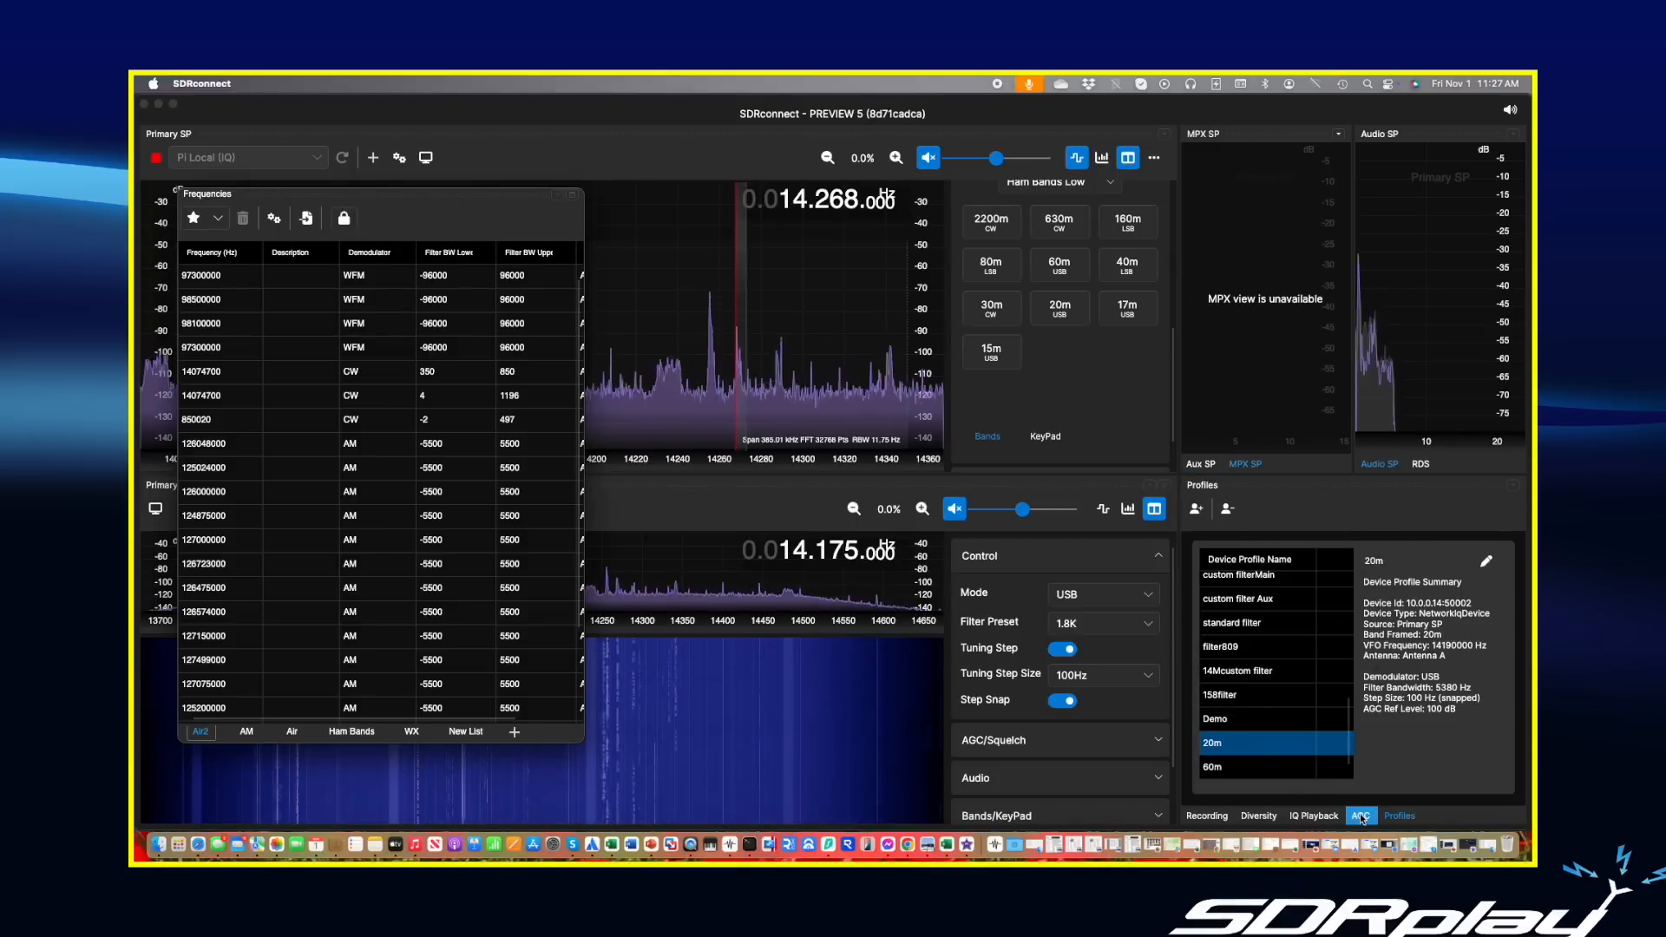
Undock the AGC panel into a floating window and shrink the main receiver window to expose the desktop.
drag(1361, 817, 916, 384)
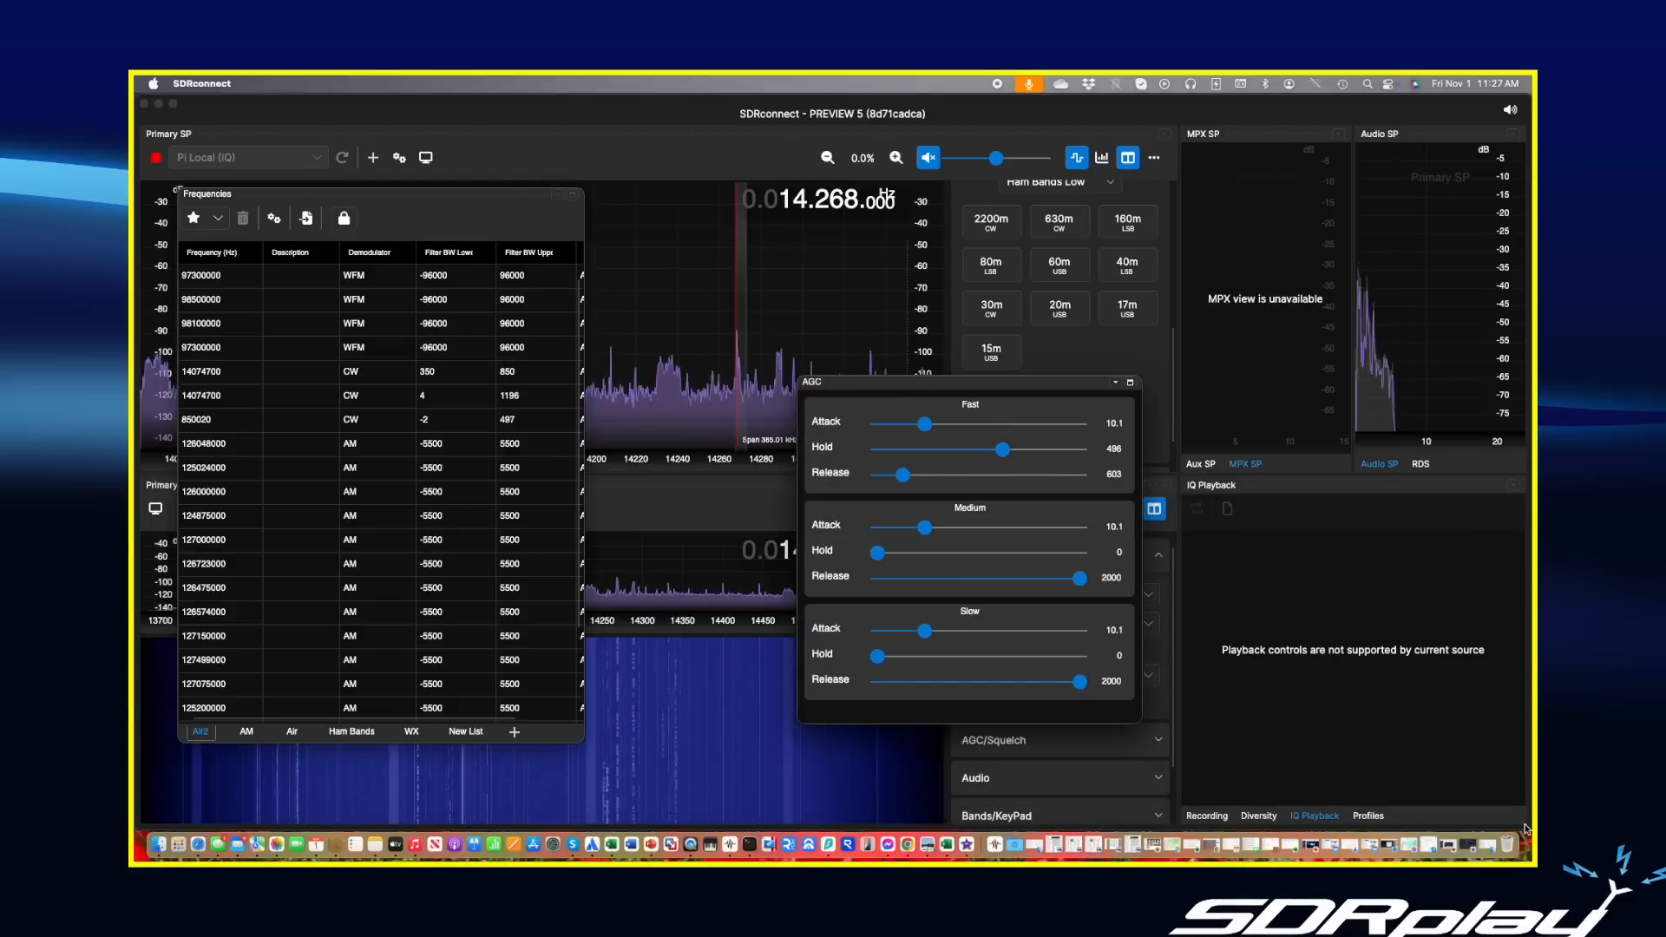
drag(1526, 829, 1116, 562)
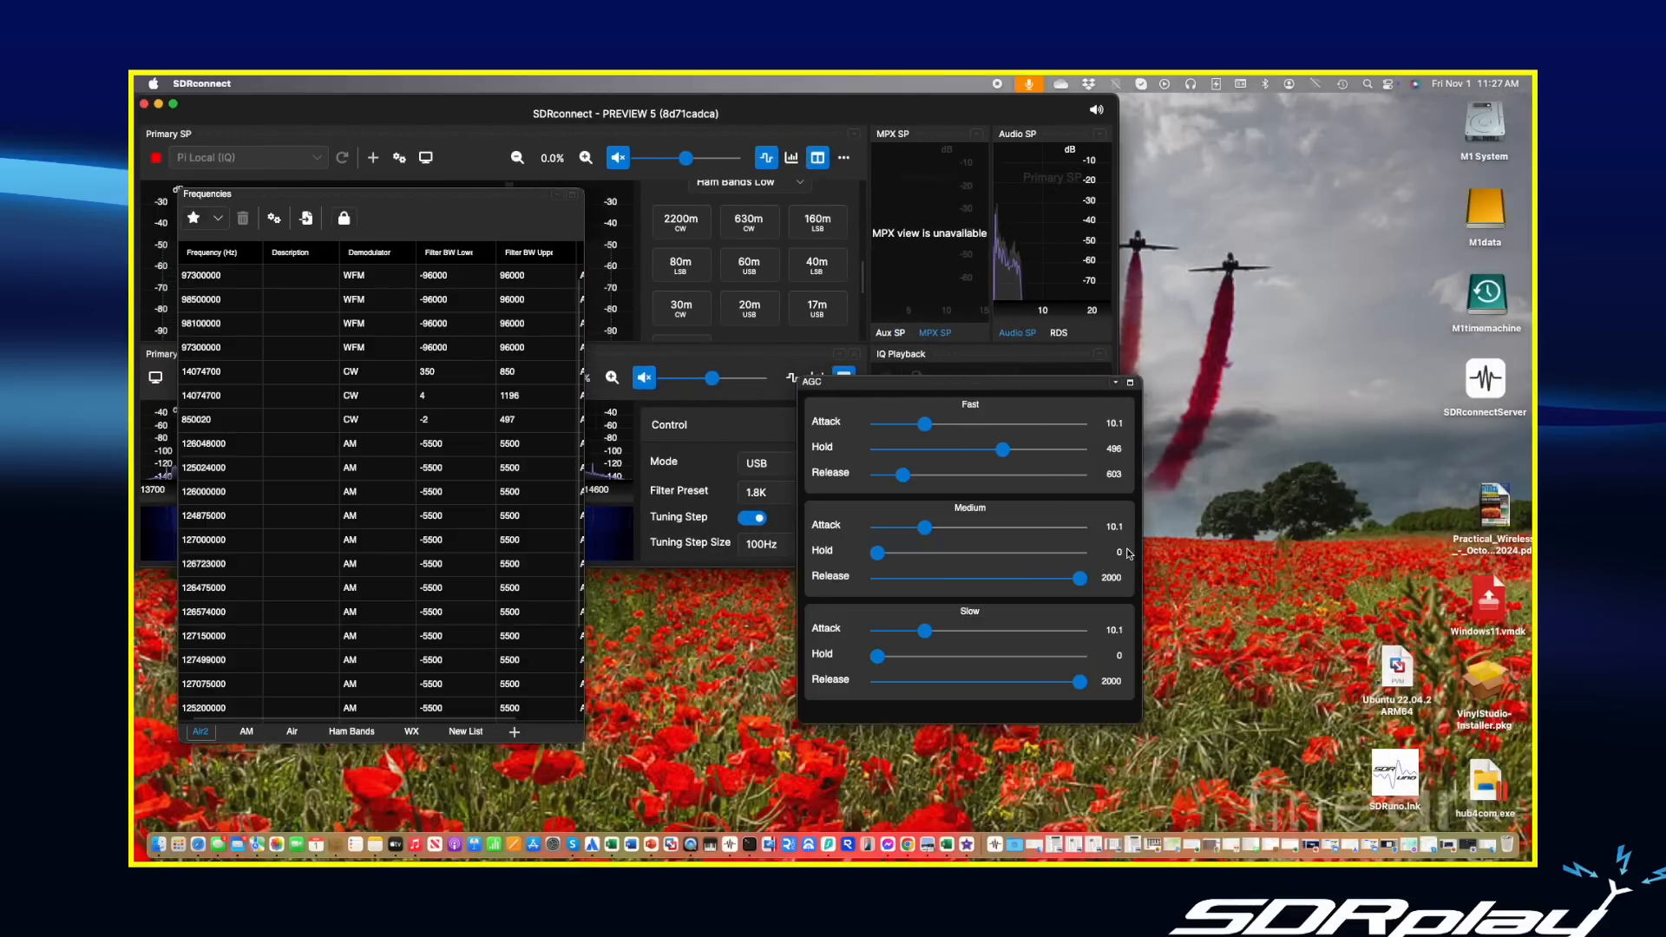
Place the floating Frequencies window beside the main window and the AGC window below it.
drag(972, 386, 837, 609)
drag(353, 198, 1301, 108)
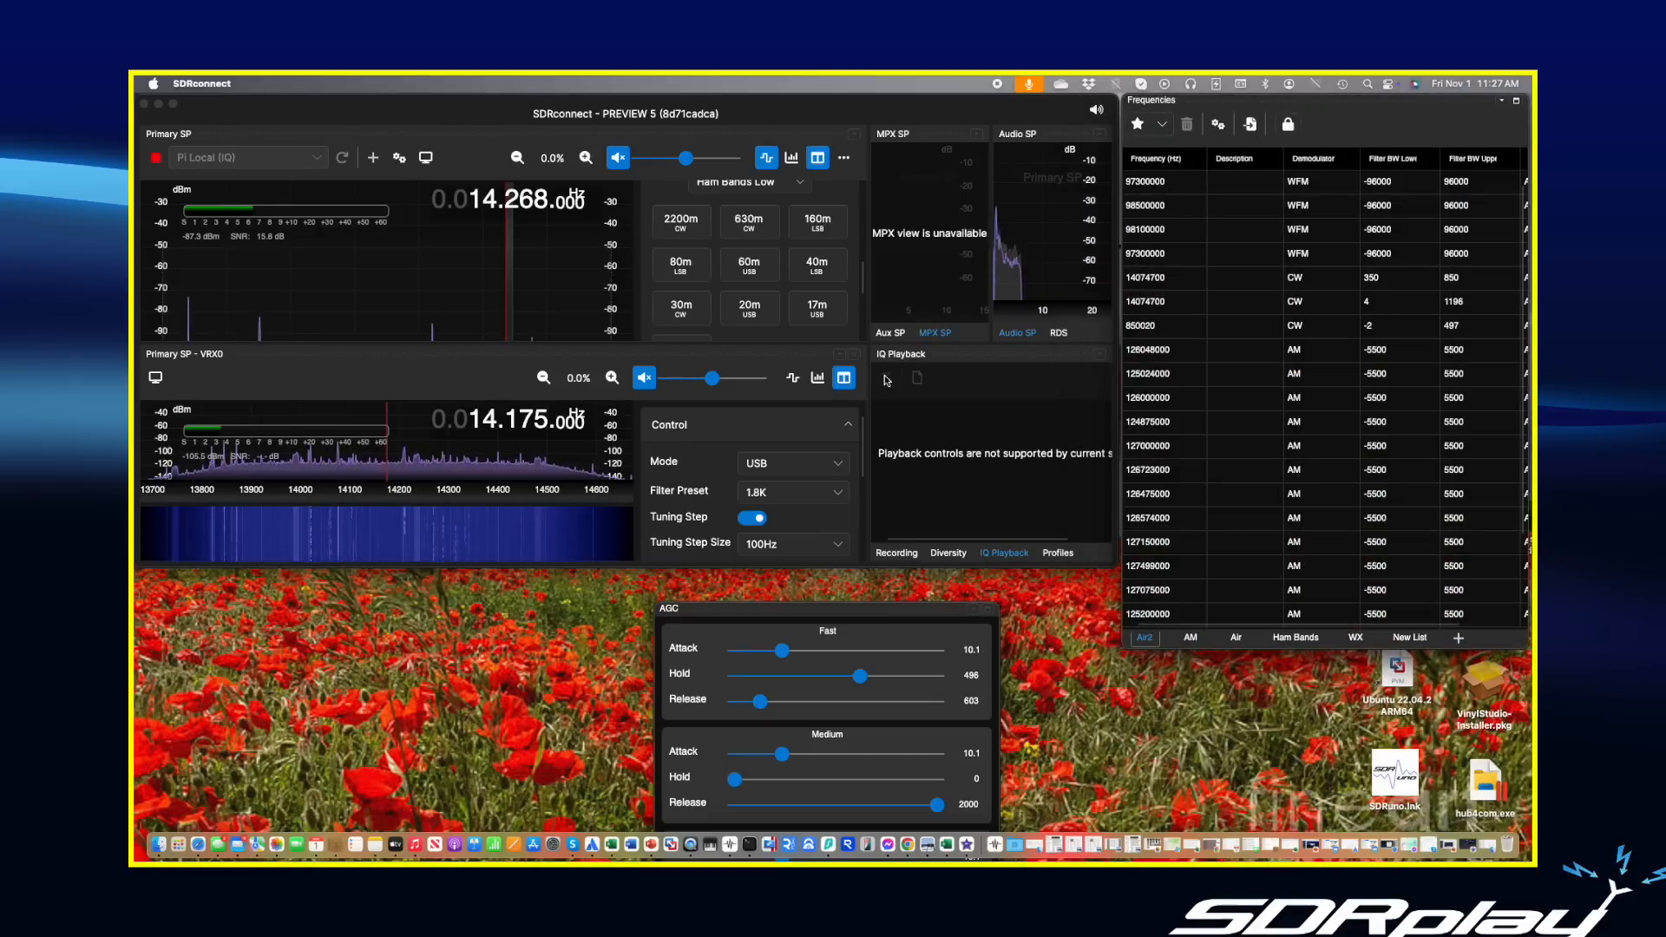
drag(815, 616, 339, 556)
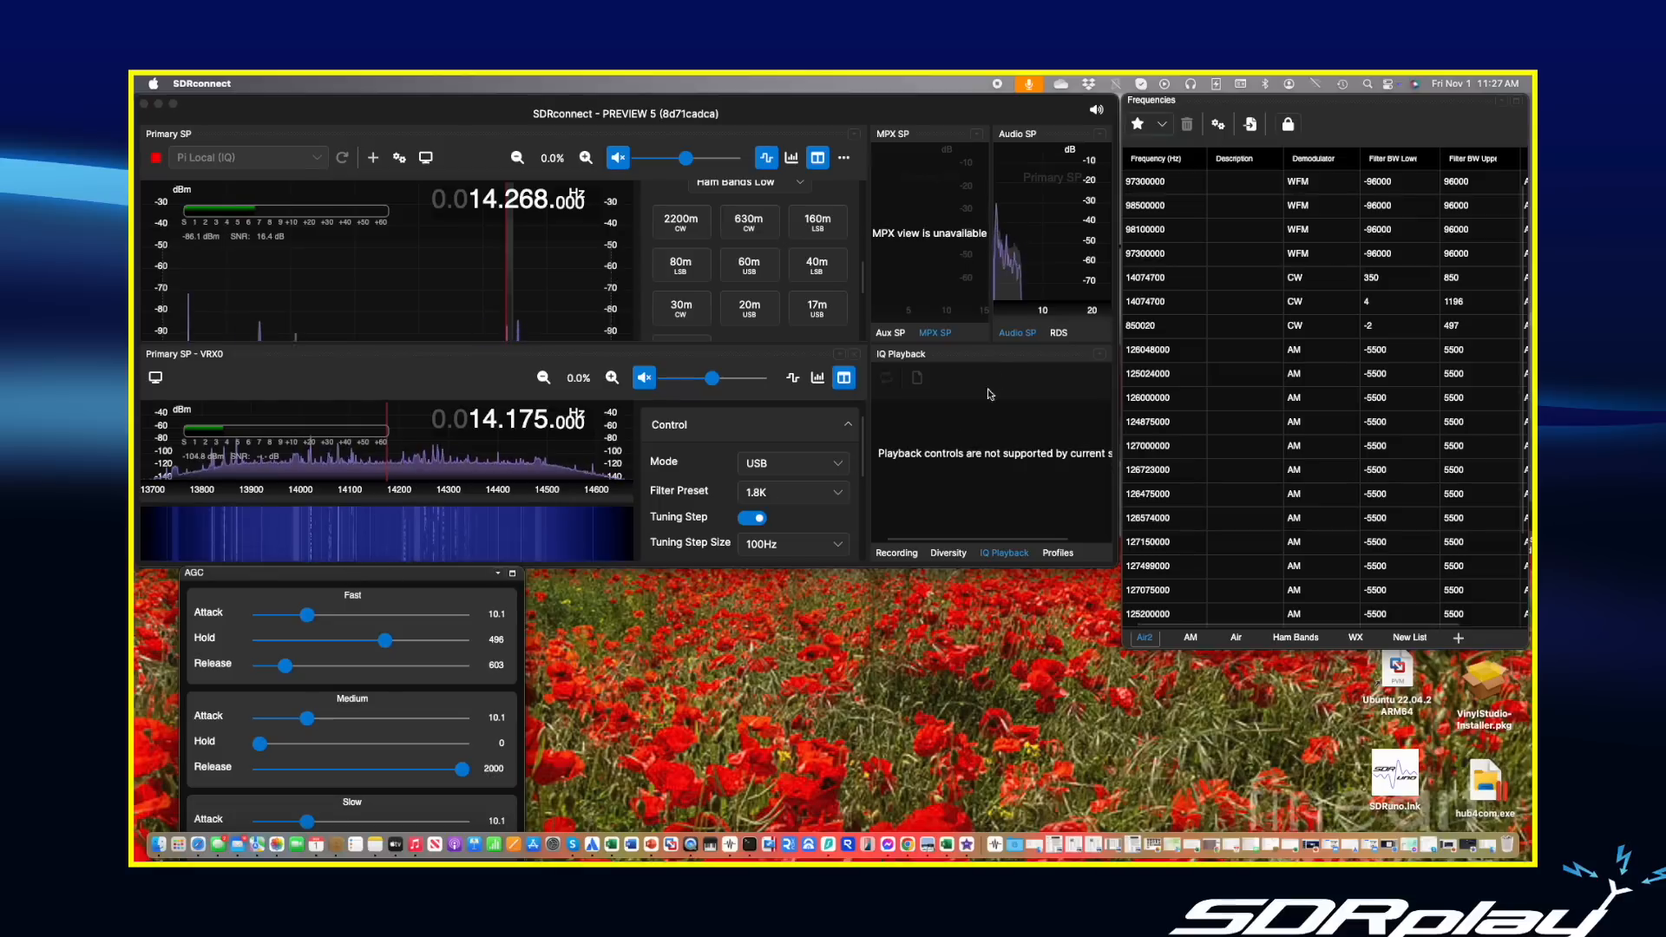
Undock the Audio SP panel below the main window, next to AGC, and resize it to fit there.
click(1003, 347)
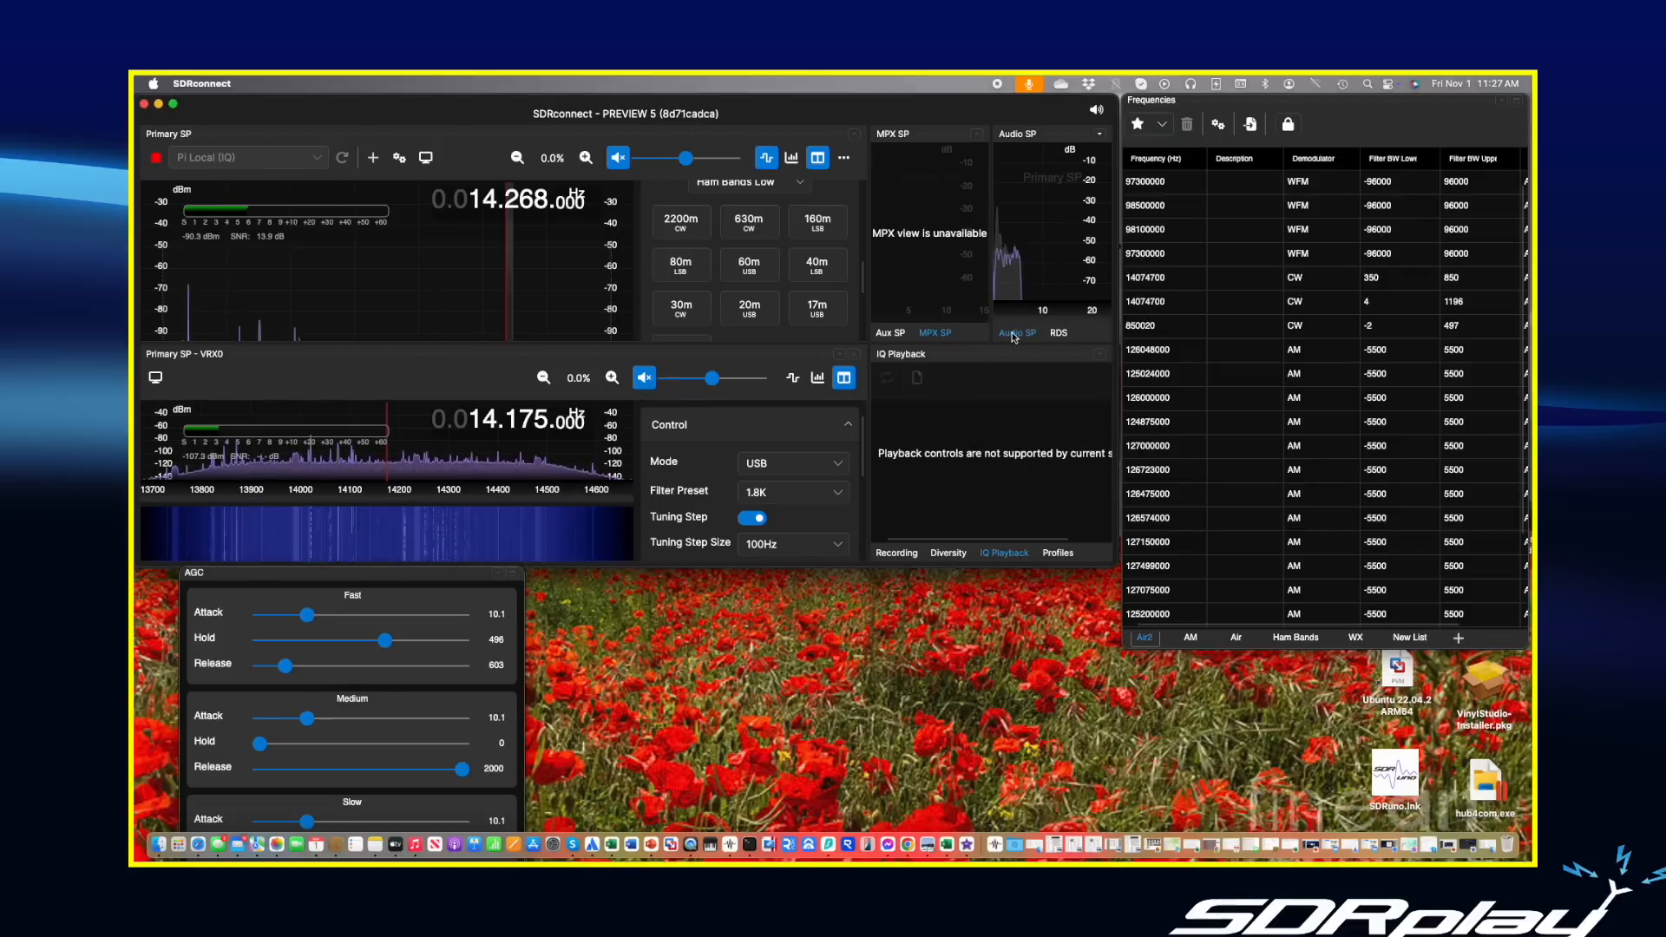
drag(809, 429, 612, 576)
drag(676, 748, 868, 820)
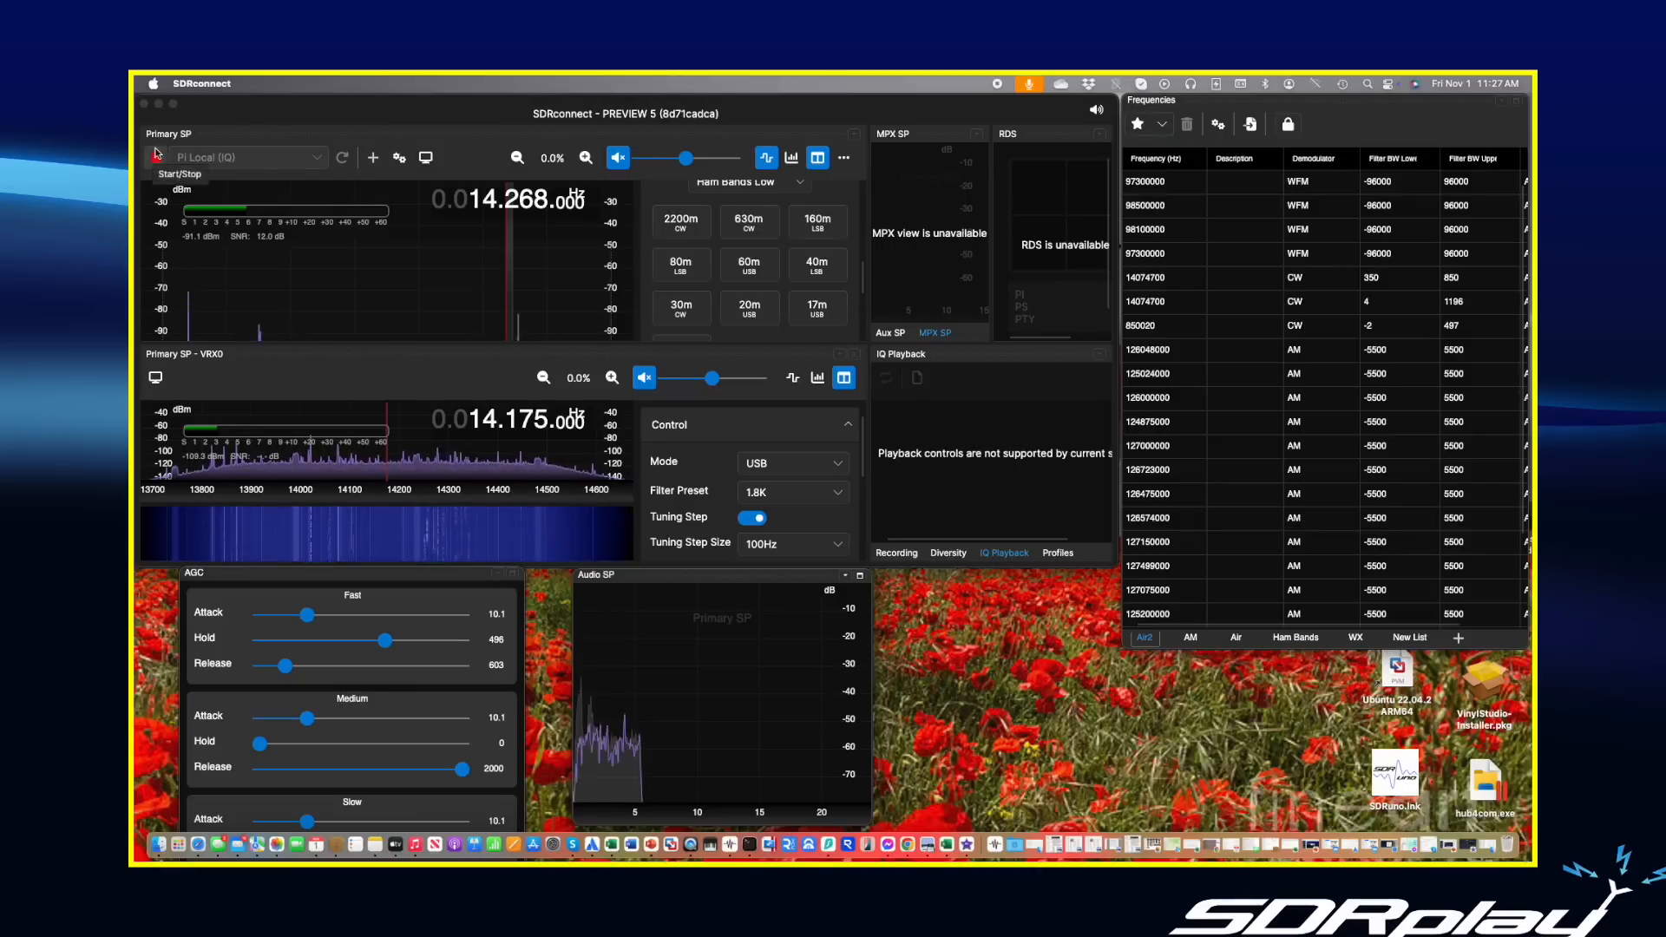
Close SDRconnect and relaunch it to check whether the floating window layout is restored.
click(144, 104)
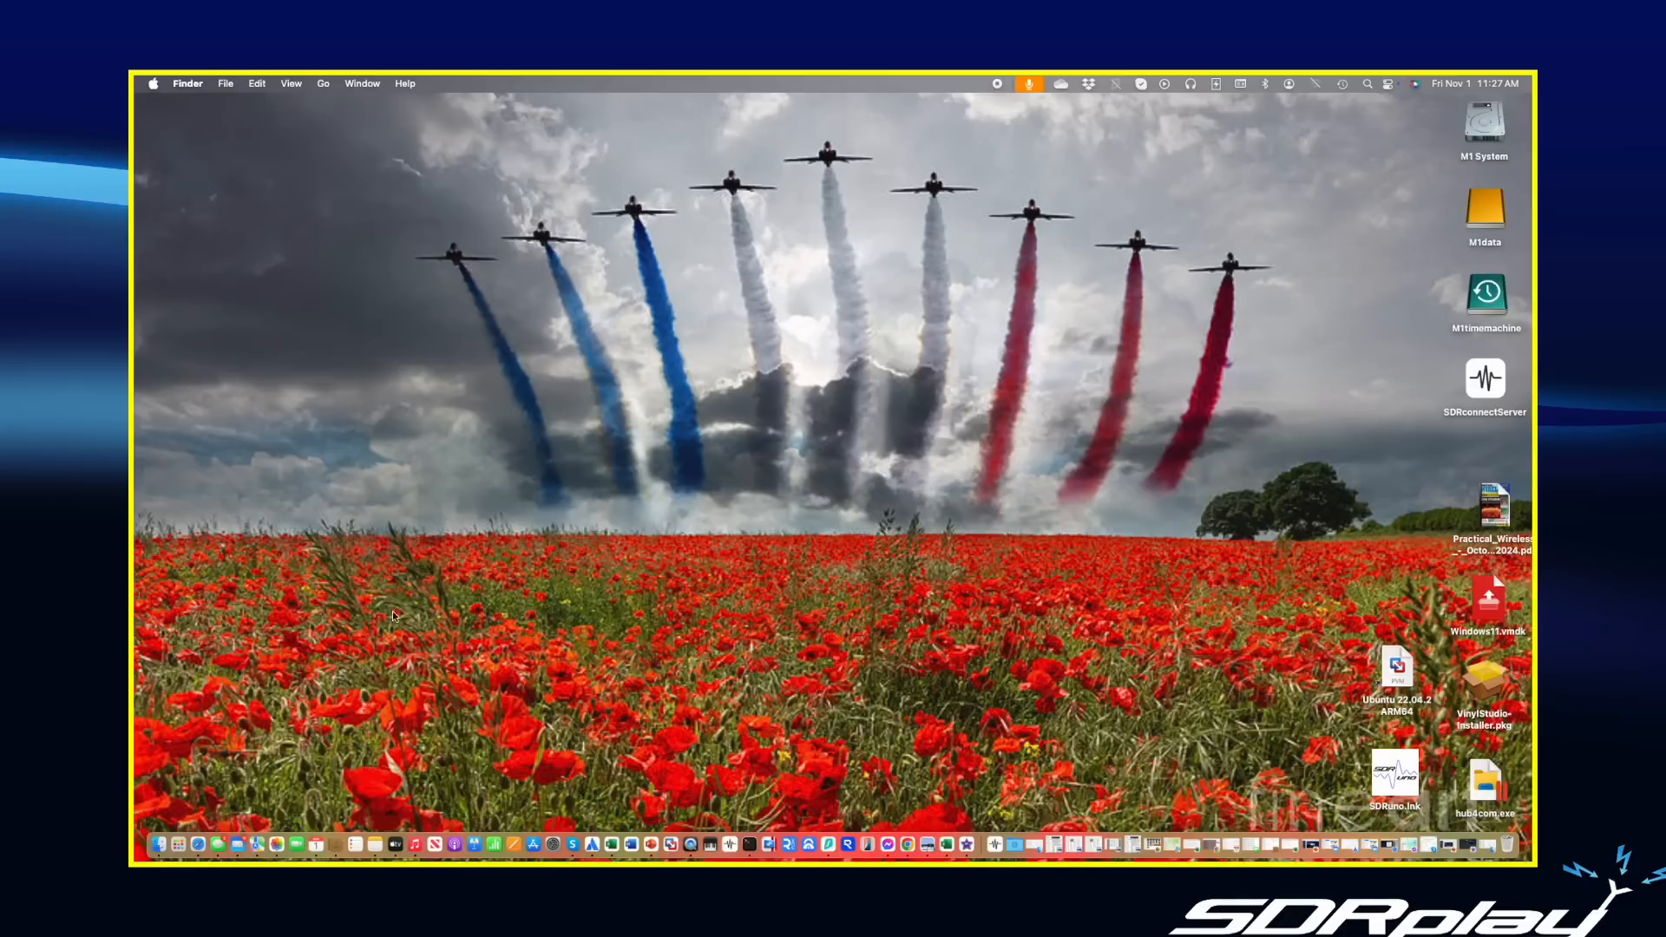
click(733, 838)
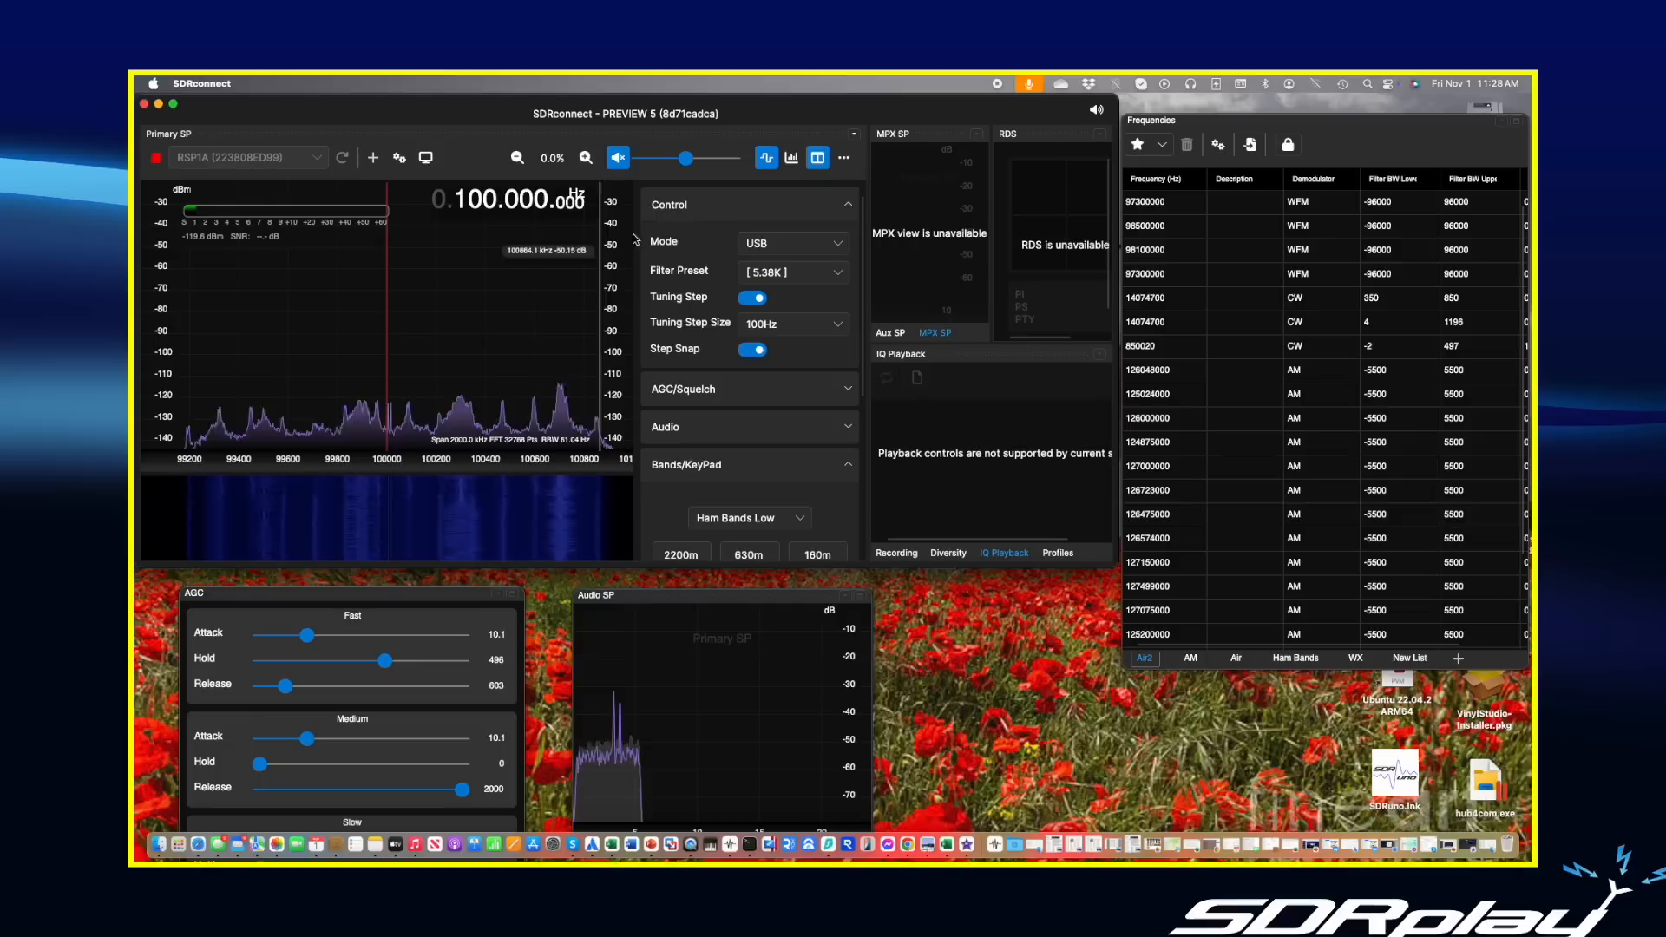
Reset the window layout in the preferences and enlarge the main receiver window.
click(845, 159)
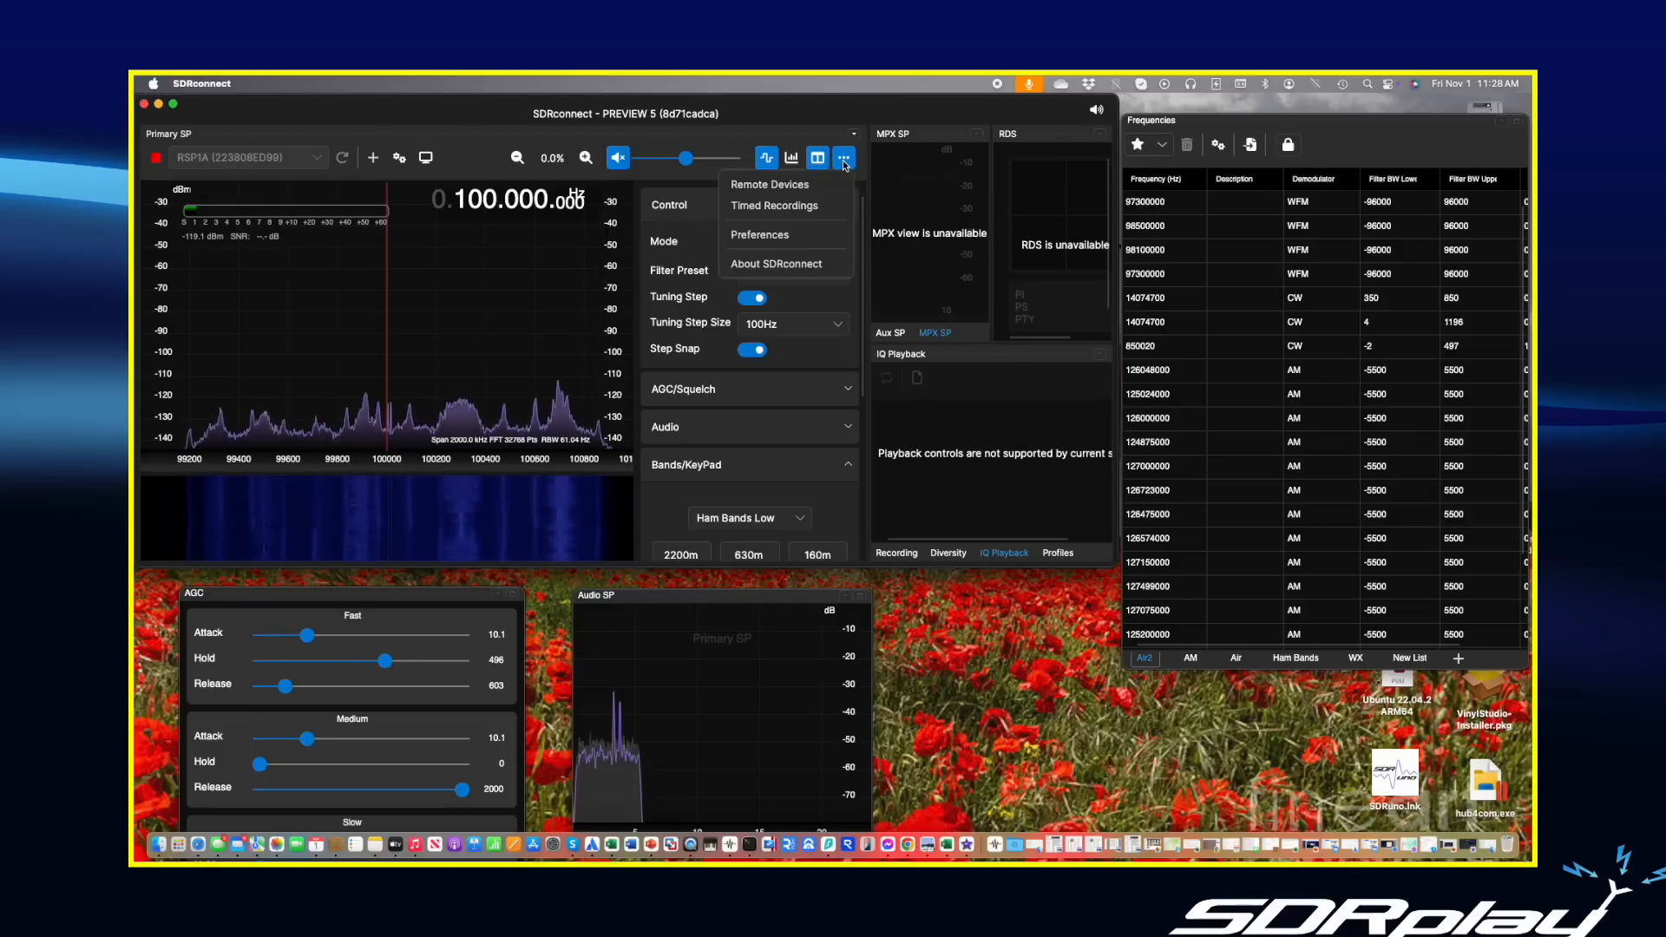
click(779, 236)
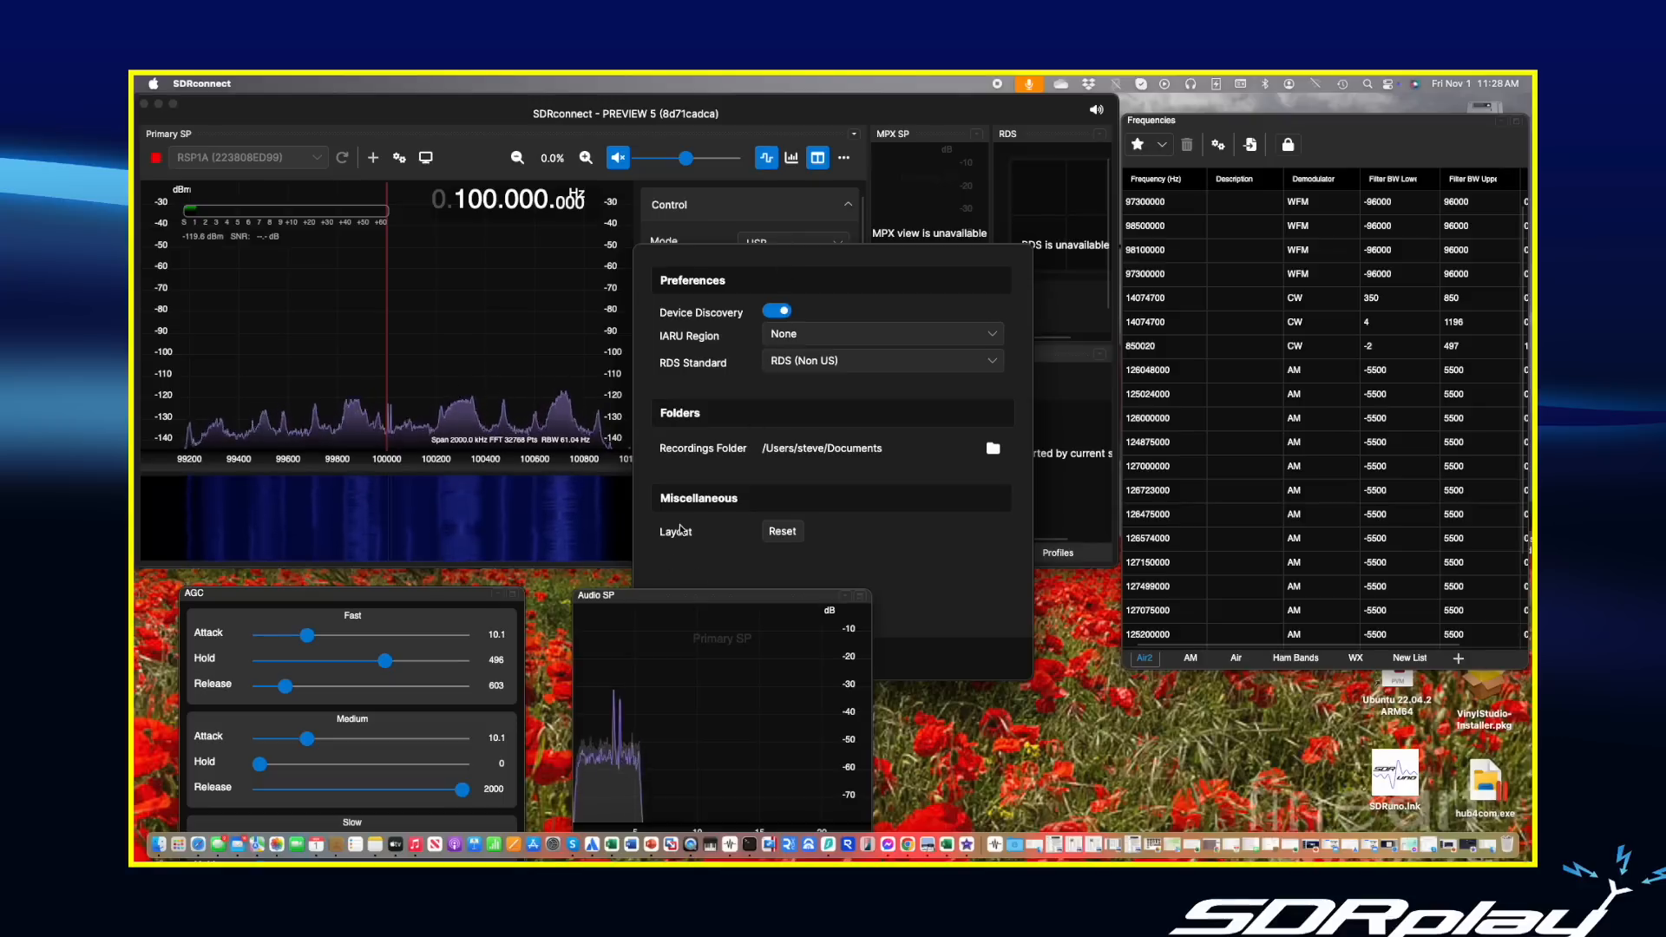
click(782, 533)
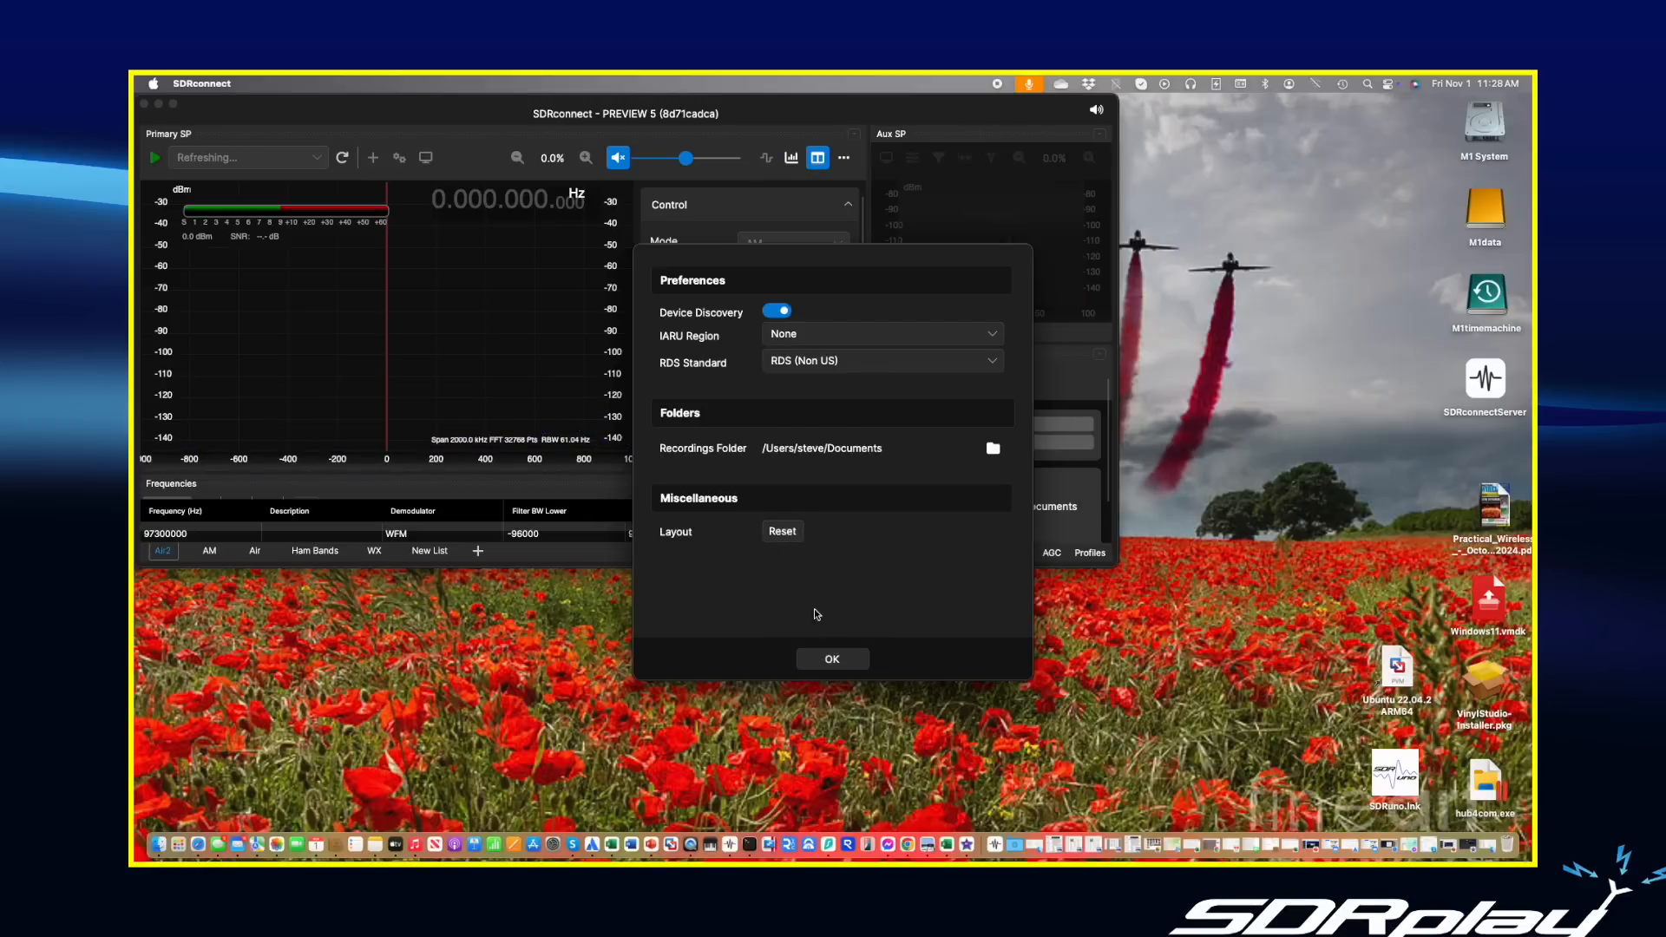
click(831, 660)
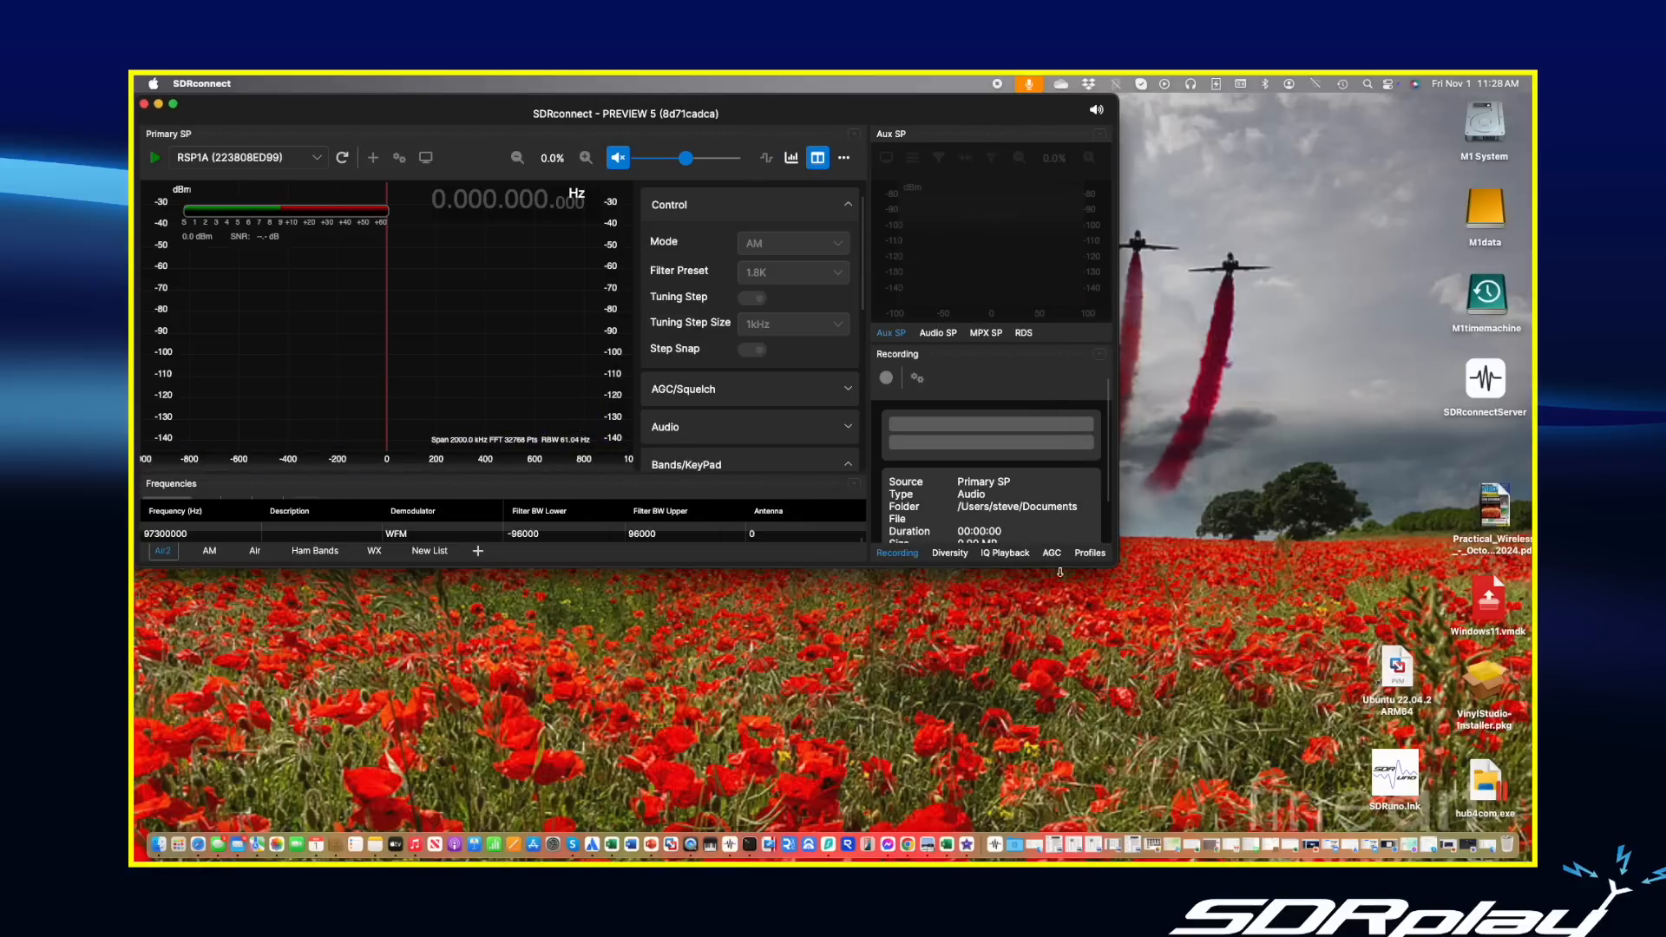
drag(1116, 567, 1474, 801)
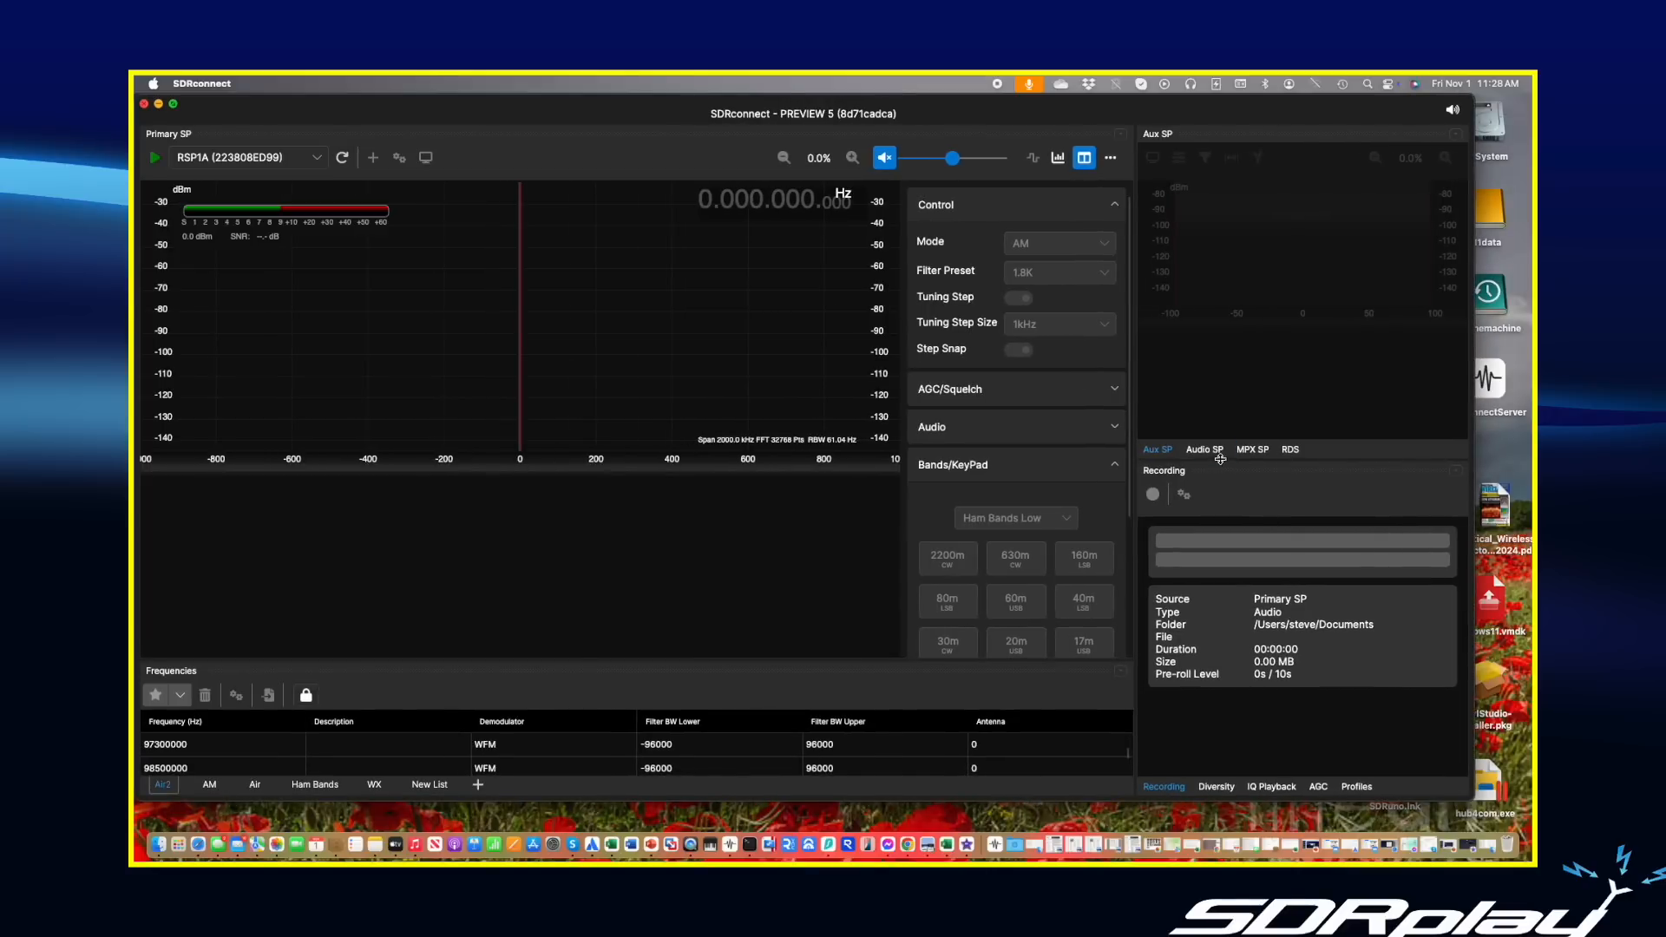